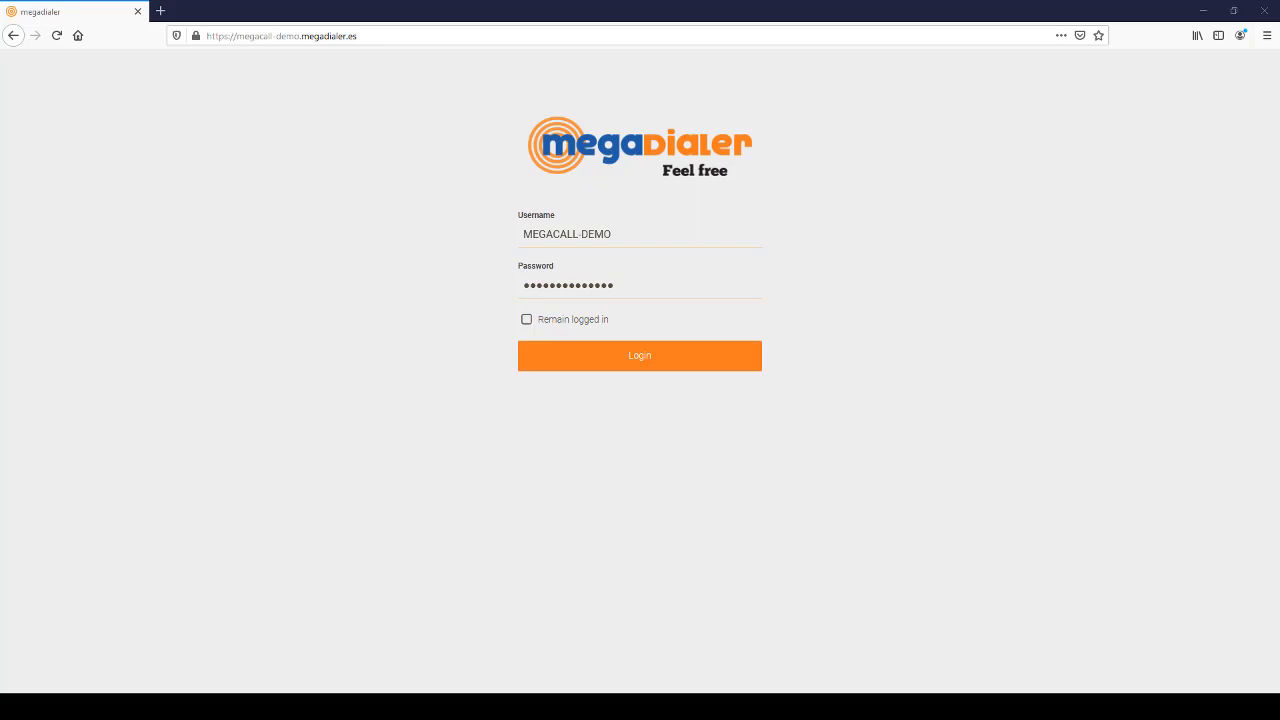
- Sign in to the Megadialer demo account and go to the Campaigns page
{"action": "left_click", "coordinate": [662, 355]}
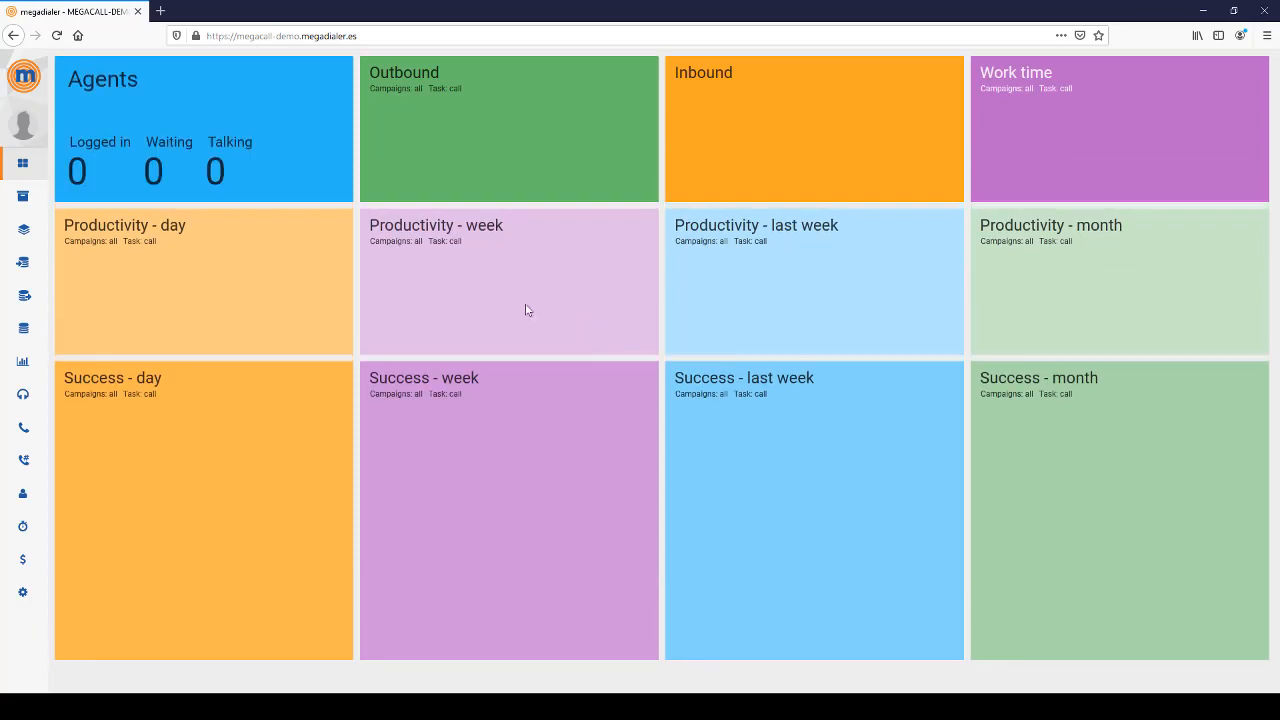
{"action": "mouse_move", "coordinate": [50, 197]}
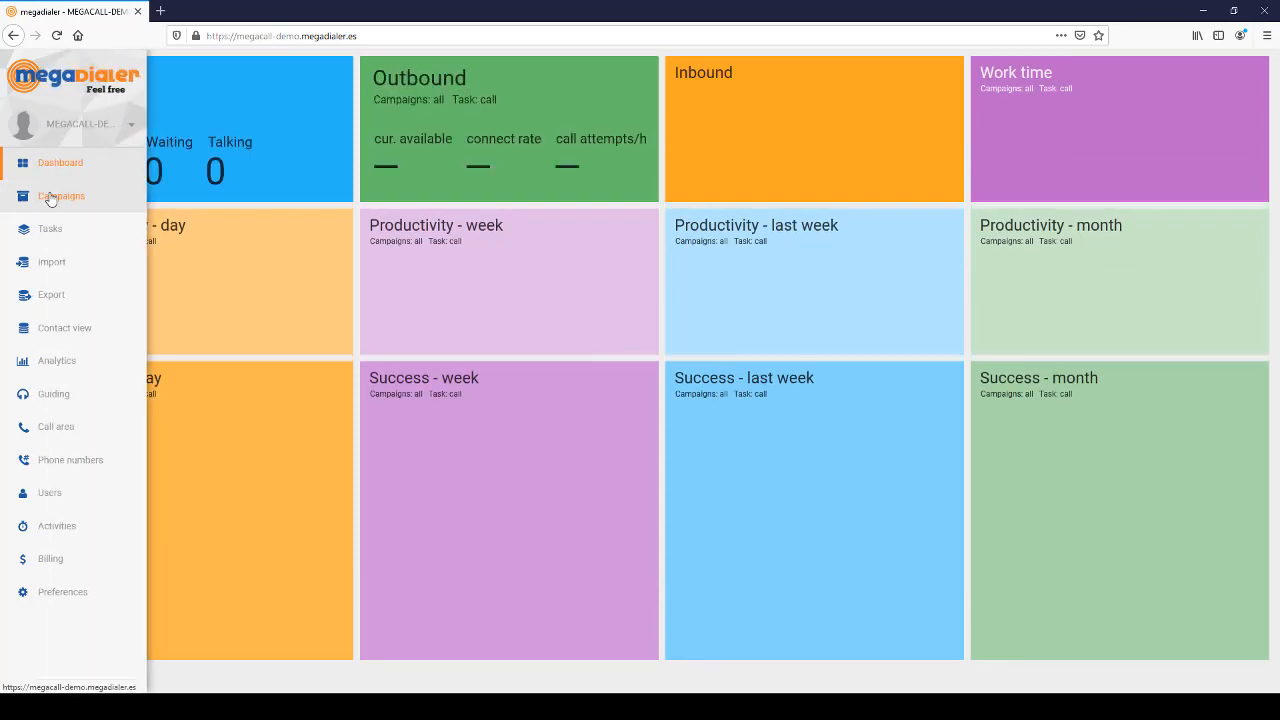
{"action": "left_click", "coordinate": [50, 197]}
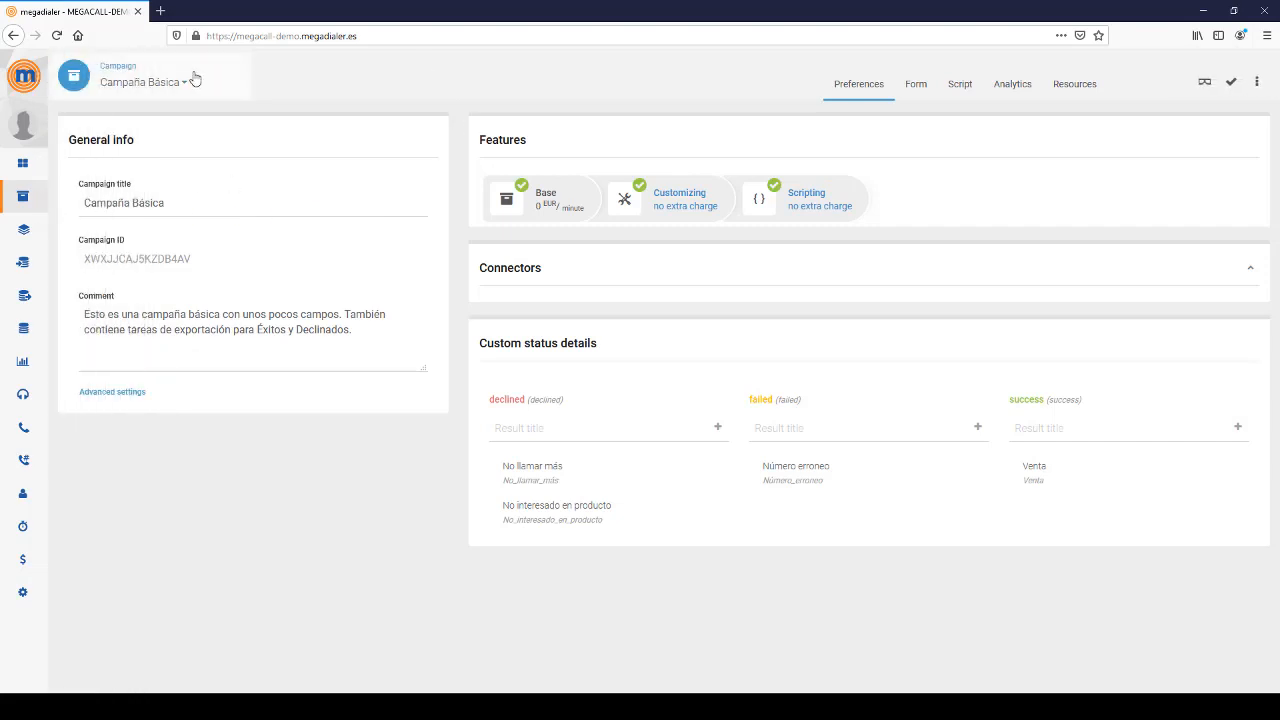
- Create 'my new campaign (3)' from the Freestyle campaign template
{"action": "left_click", "coordinate": [155, 84]}
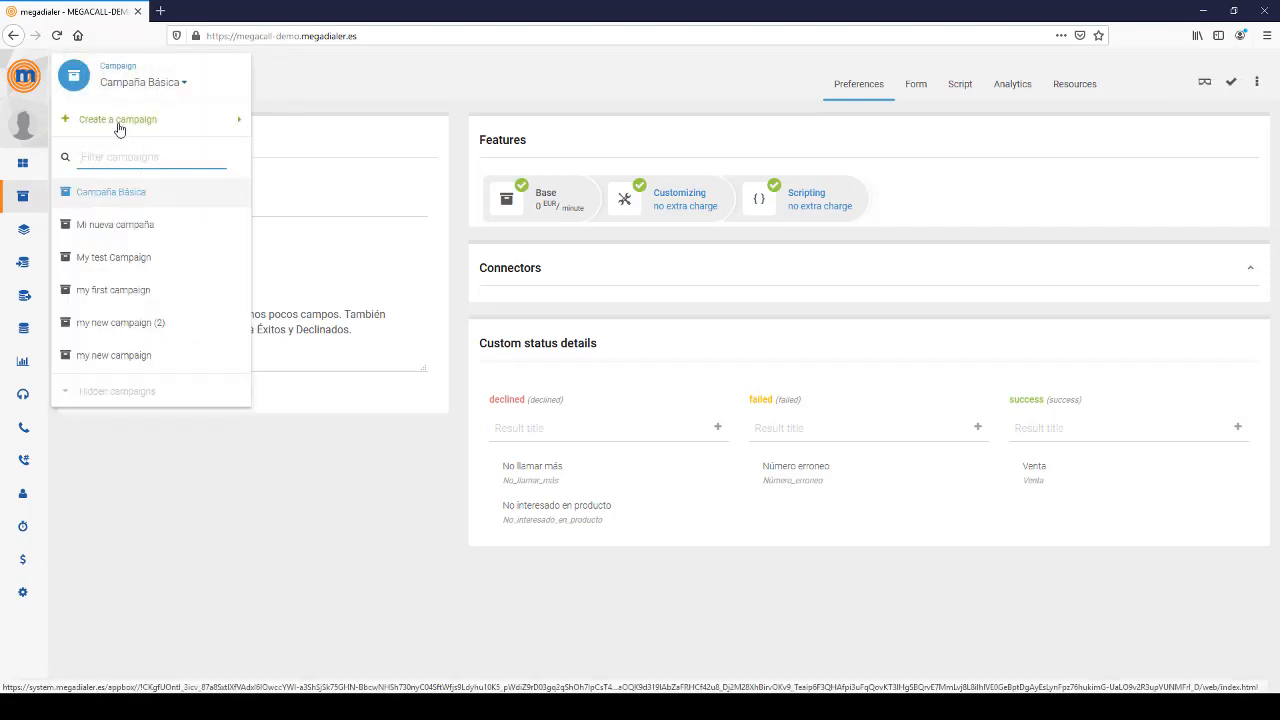
{"action": "left_click", "coordinate": [118, 122]}
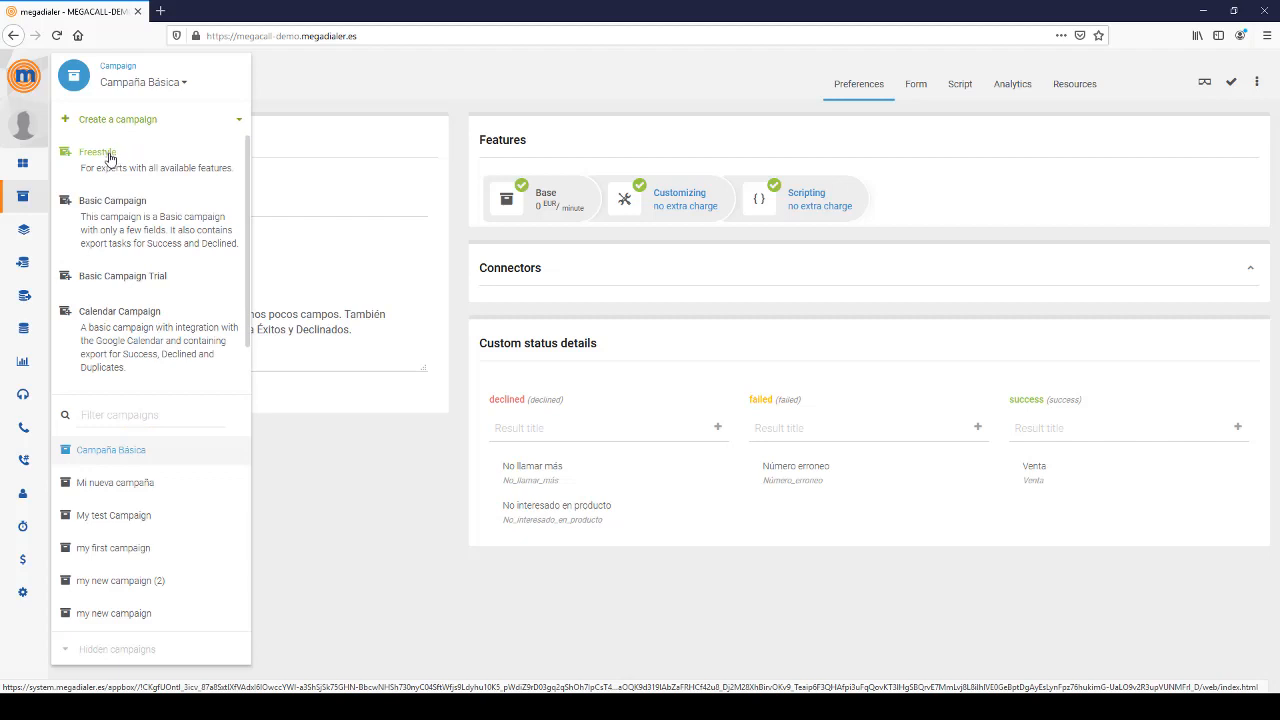
{"action": "left_click", "coordinate": [110, 156]}
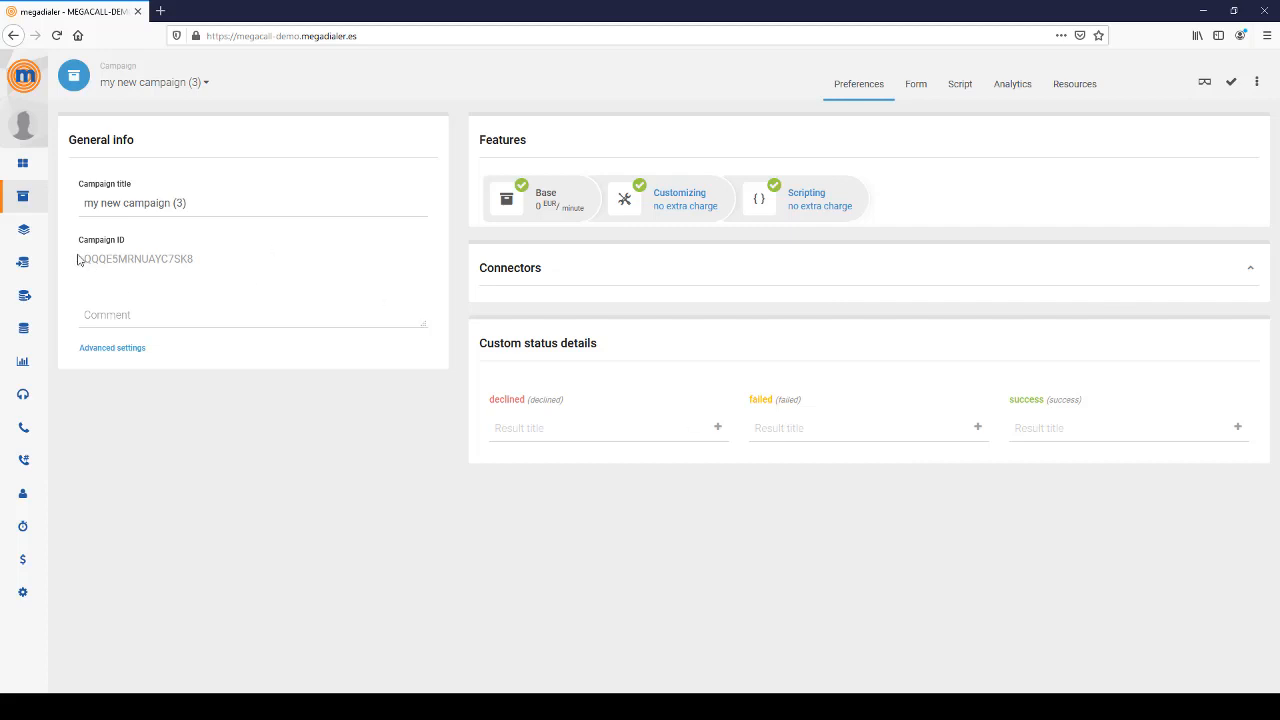
{"action": "mouse_move", "coordinate": [32, 232]}
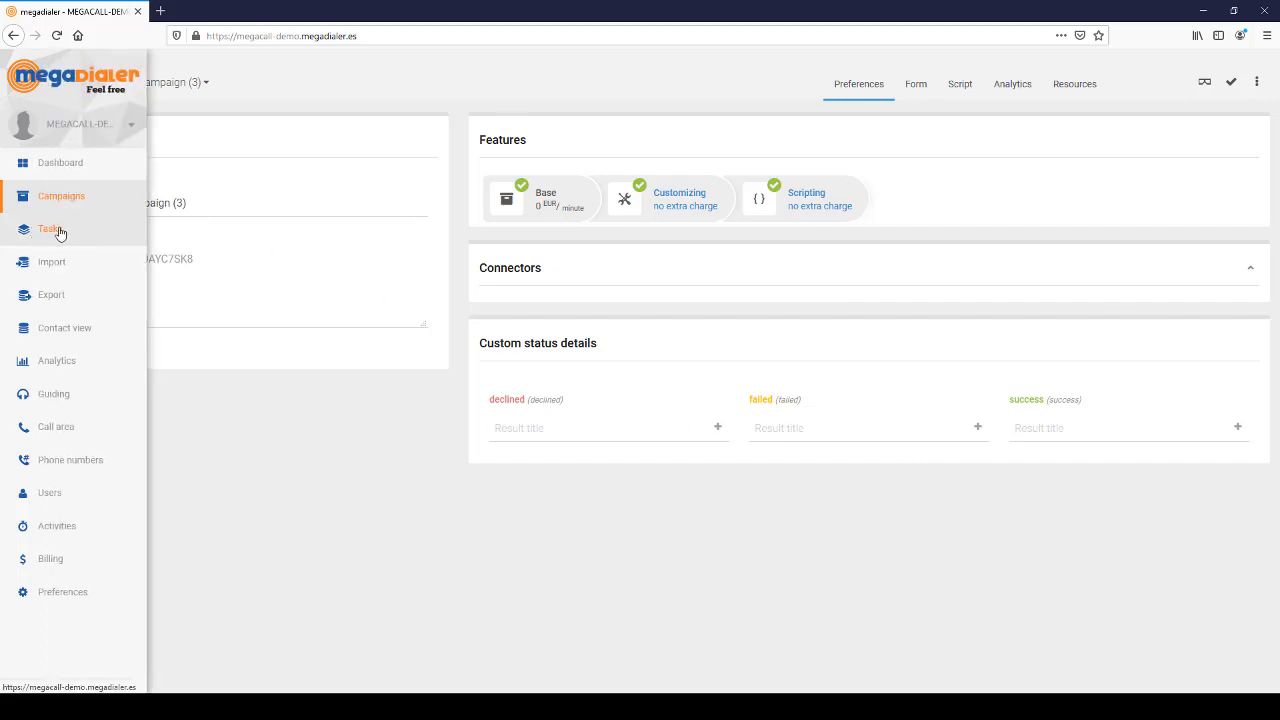
- Add a new call task from the campaign's Tasks page
{"action": "left_click", "coordinate": [59, 232]}
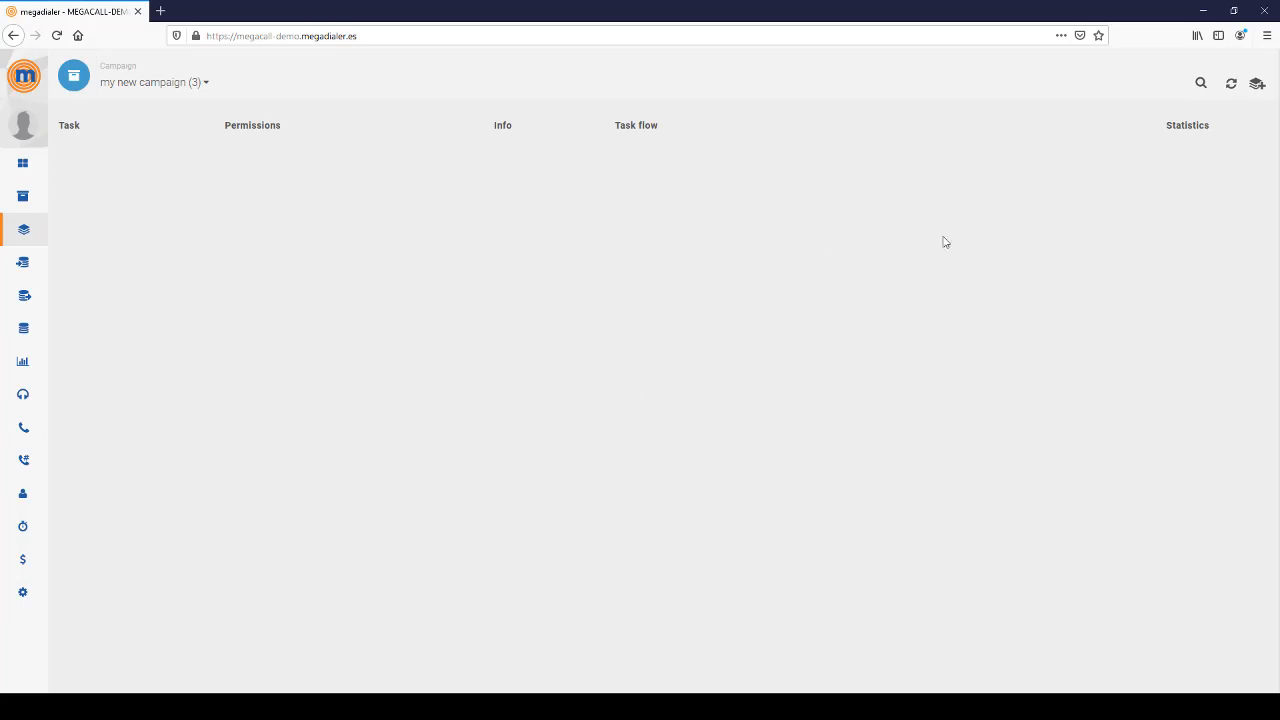
{"action": "left_click", "coordinate": [1254, 86]}
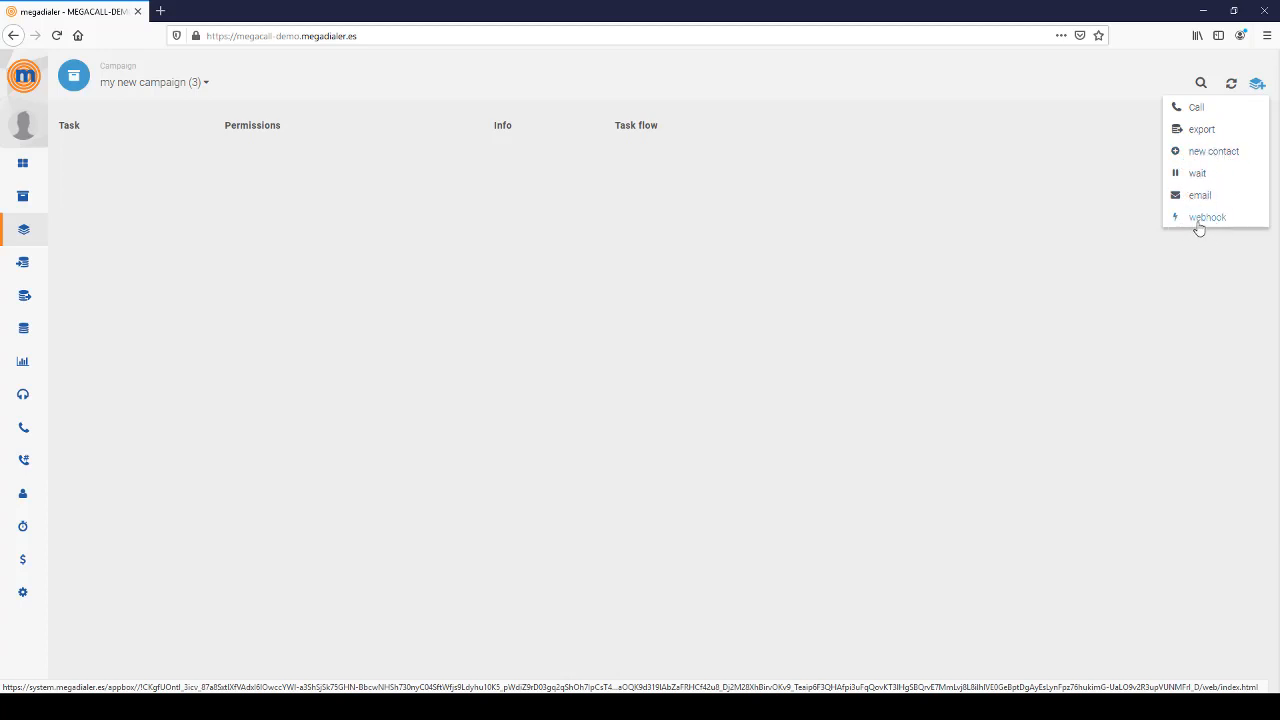
{"action": "left_click", "coordinate": [1195, 113]}
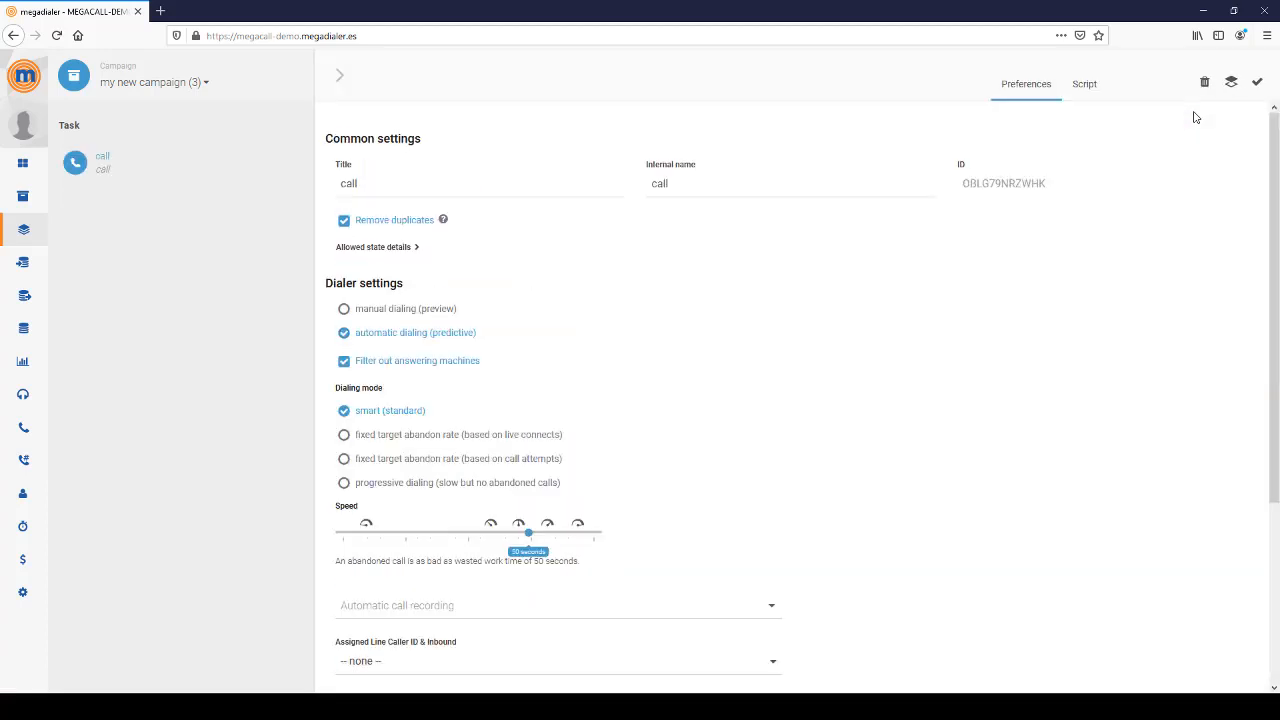
- Retitle the call task call_first_call and give it the same internal name
{"action": "left_click", "coordinate": [486, 189]}
{"action": "type", "text": "first_call"}
{"action": "key", "text": "ctrl+a"}
{"action": "key", "text": "ctrl+c"}
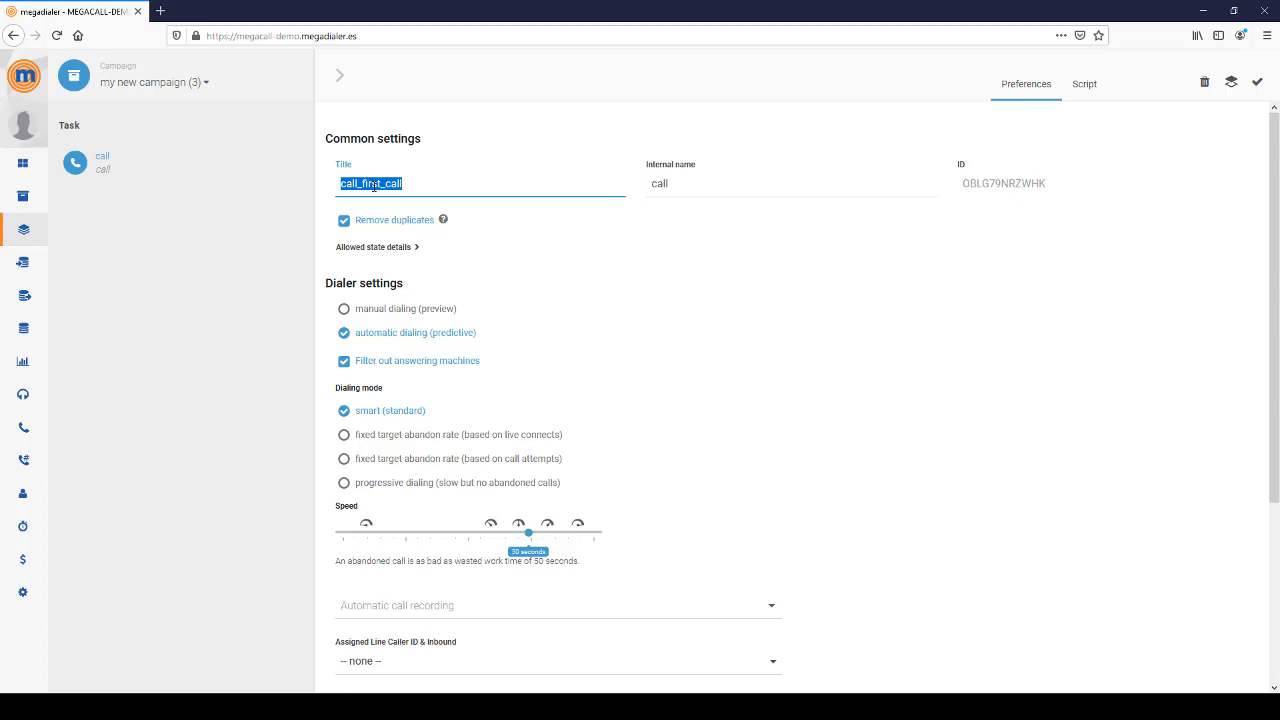
{"action": "left_click", "coordinate": [714, 186]}
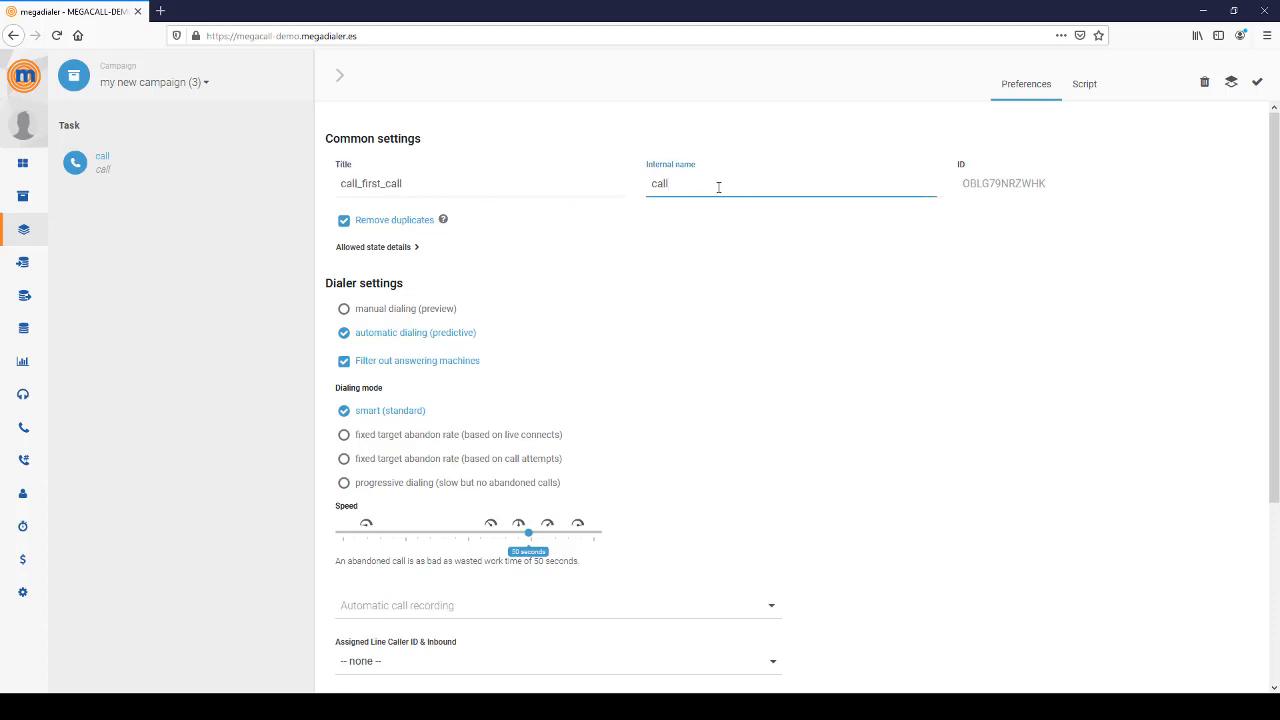
{"action": "double_click", "coordinate": [718, 187]}
{"action": "key", "text": "ctrl+v"}
- Check the call_first_call title text and save the task
{"action": "double_click", "coordinate": [347, 184]}
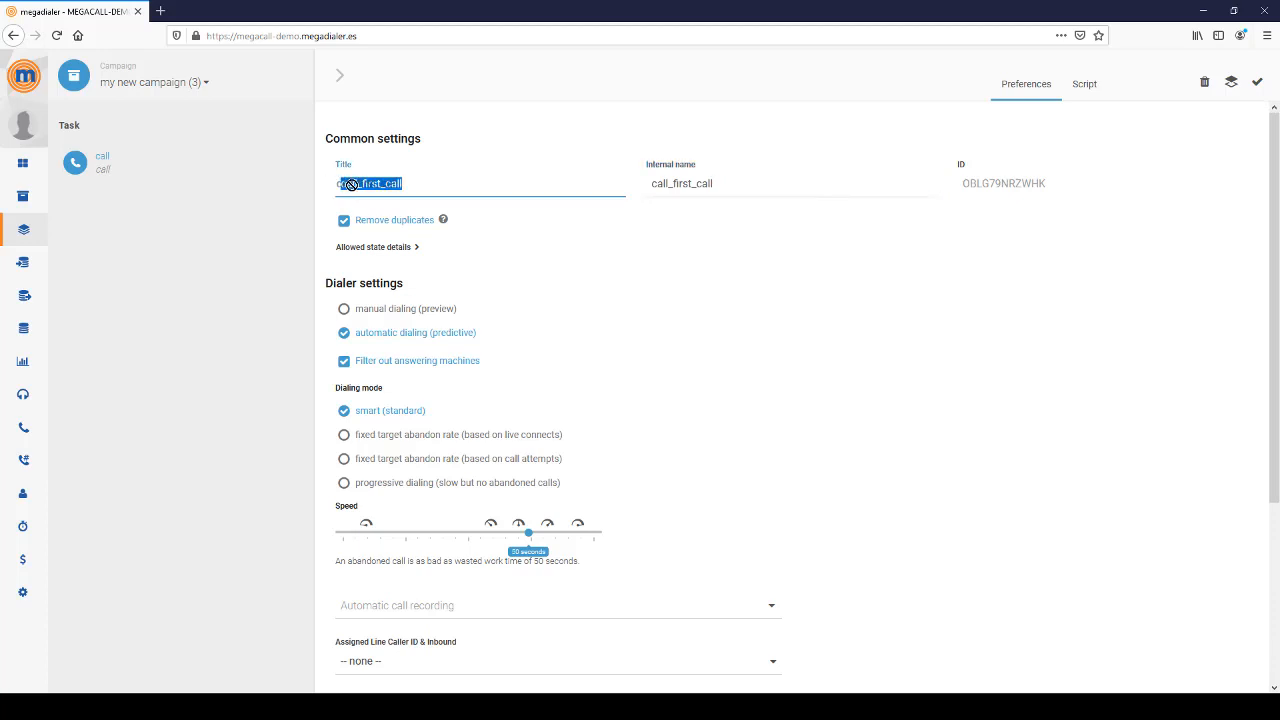
{"action": "left_click", "coordinate": [358, 184]}
{"action": "left_click_drag", "start_coordinate": [358, 184], "coordinate": [340, 184]}
{"action": "left_click", "coordinate": [338, 184]}
{"action": "left_click_drag", "start_coordinate": [338, 184], "coordinate": [358, 184]}
{"action": "left_click", "coordinate": [1257, 82]}
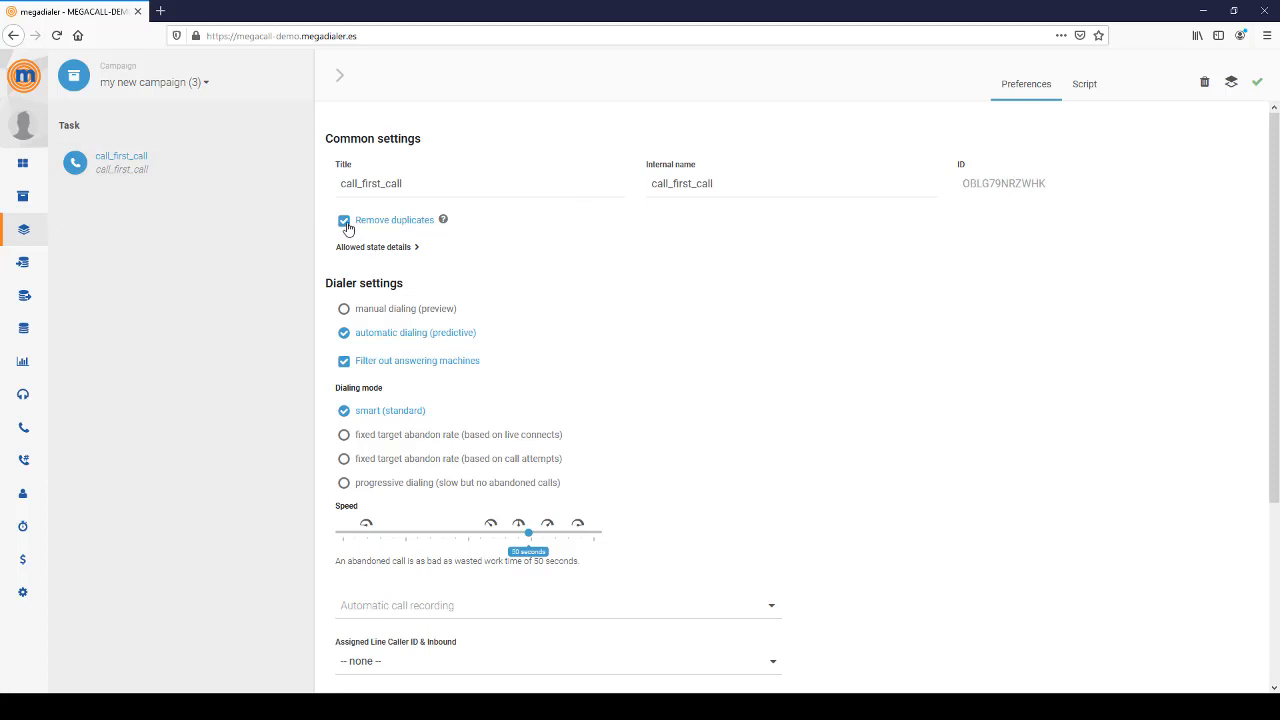
{"action": "mouse_move", "coordinate": [347, 227]}
{"action": "left_click", "coordinate": [380, 251]}
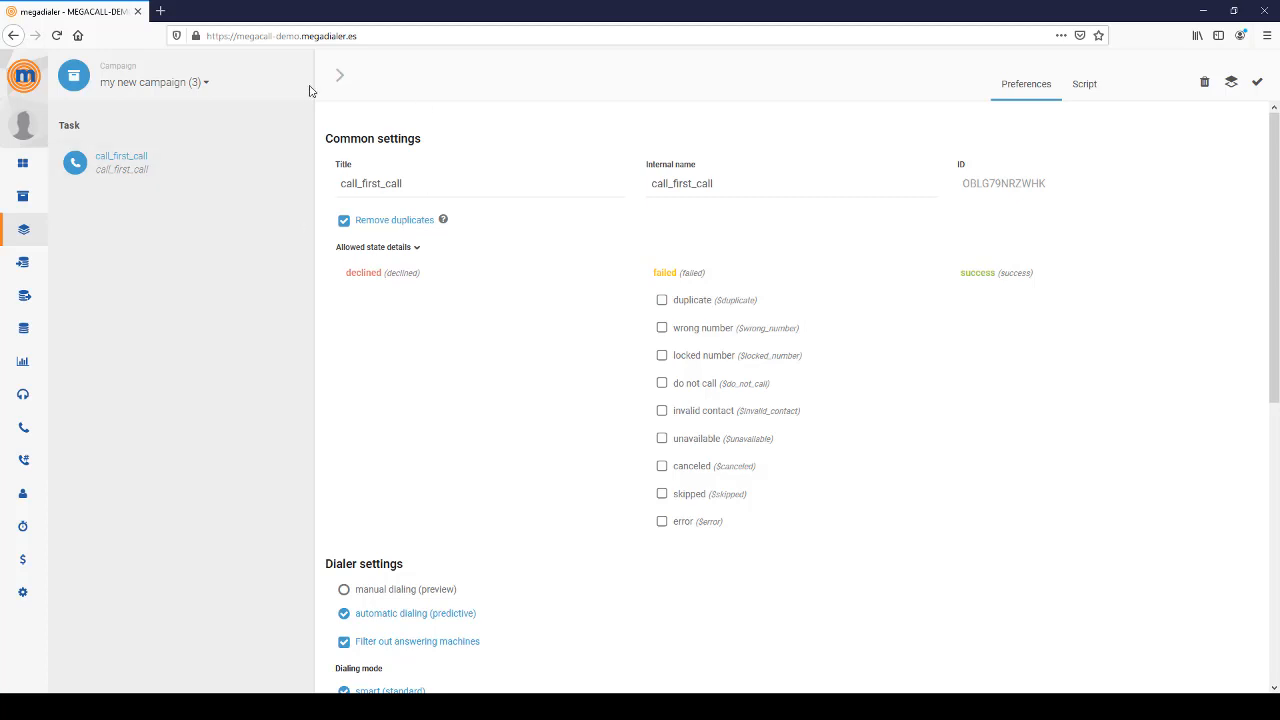
{"action": "left_click", "coordinate": [375, 250]}
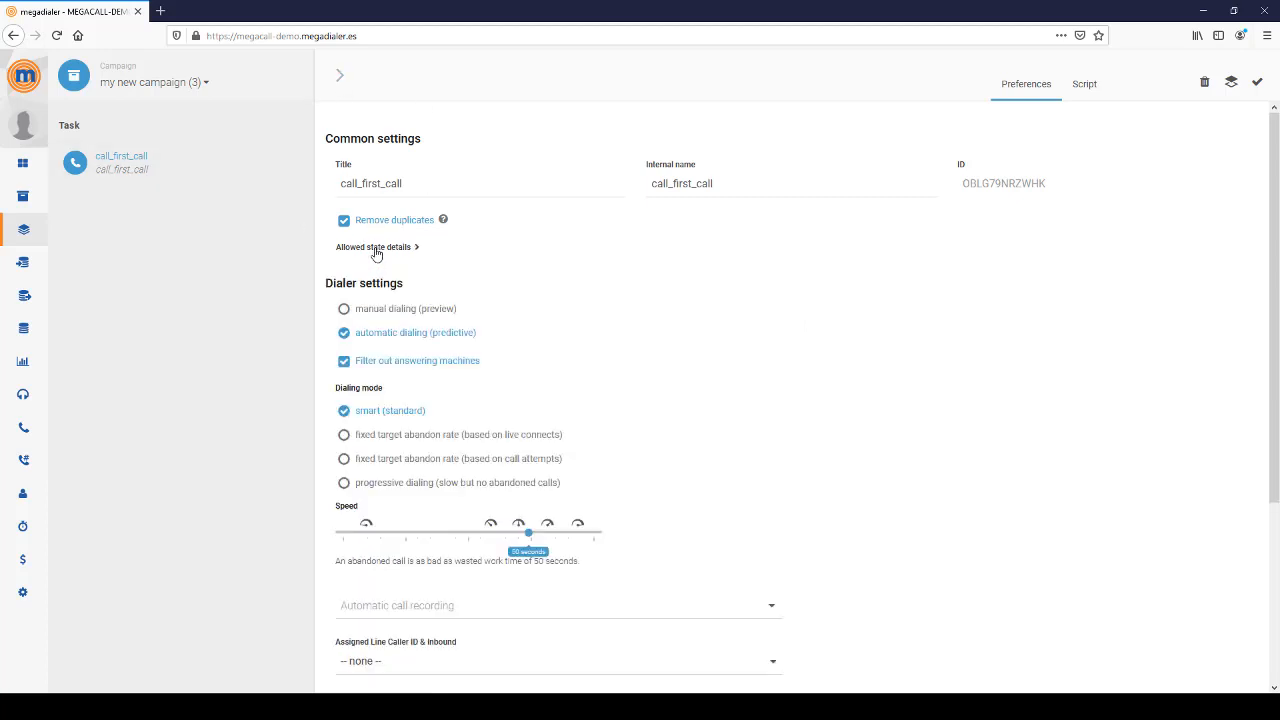
- Try manual preview dialing, review recording and Caller ID options, then revert to automatic predictive
{"action": "left_click", "coordinate": [343, 311]}
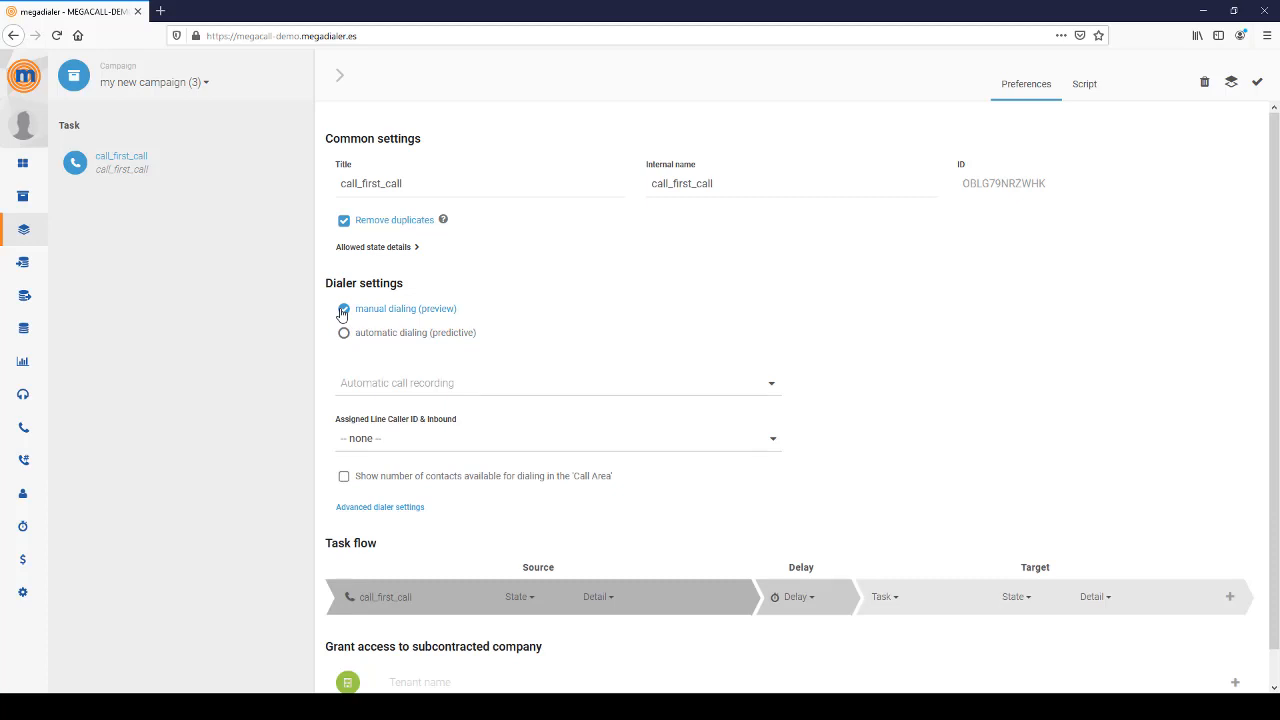
{"action": "left_click", "coordinate": [389, 391]}
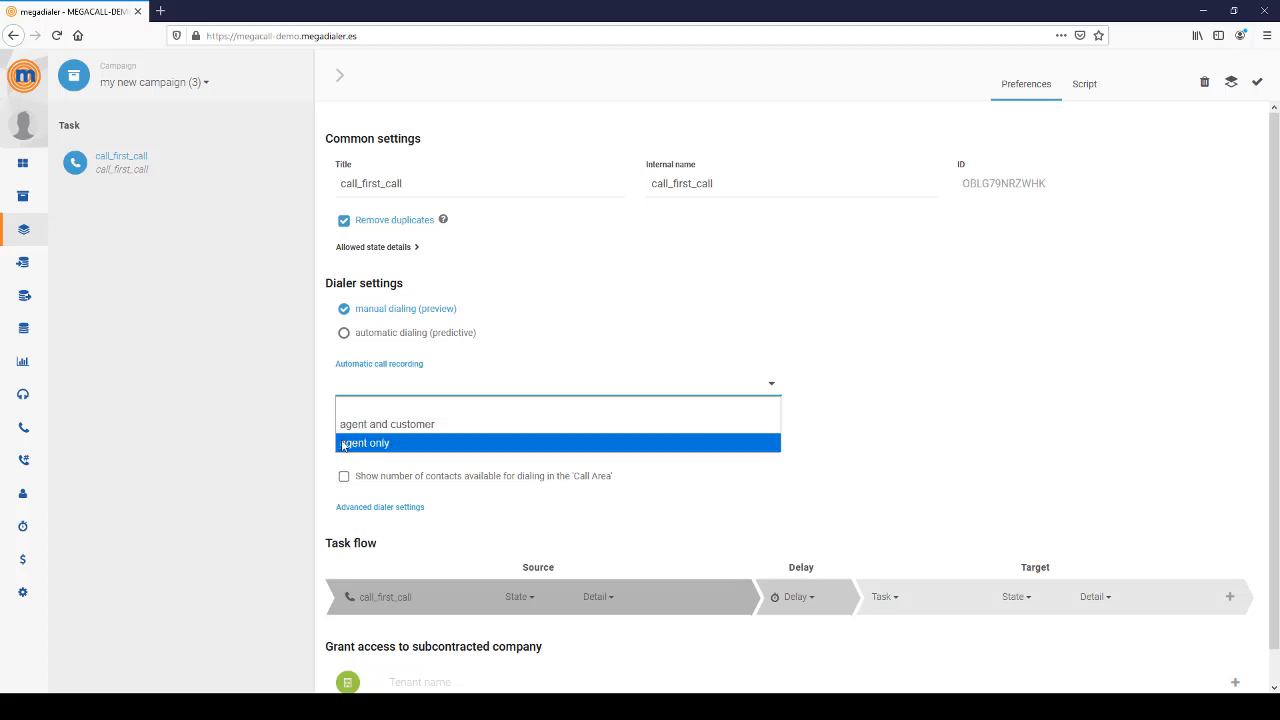
{"action": "left_click", "coordinate": [337, 410]}
{"action": "left_click", "coordinate": [396, 450]}
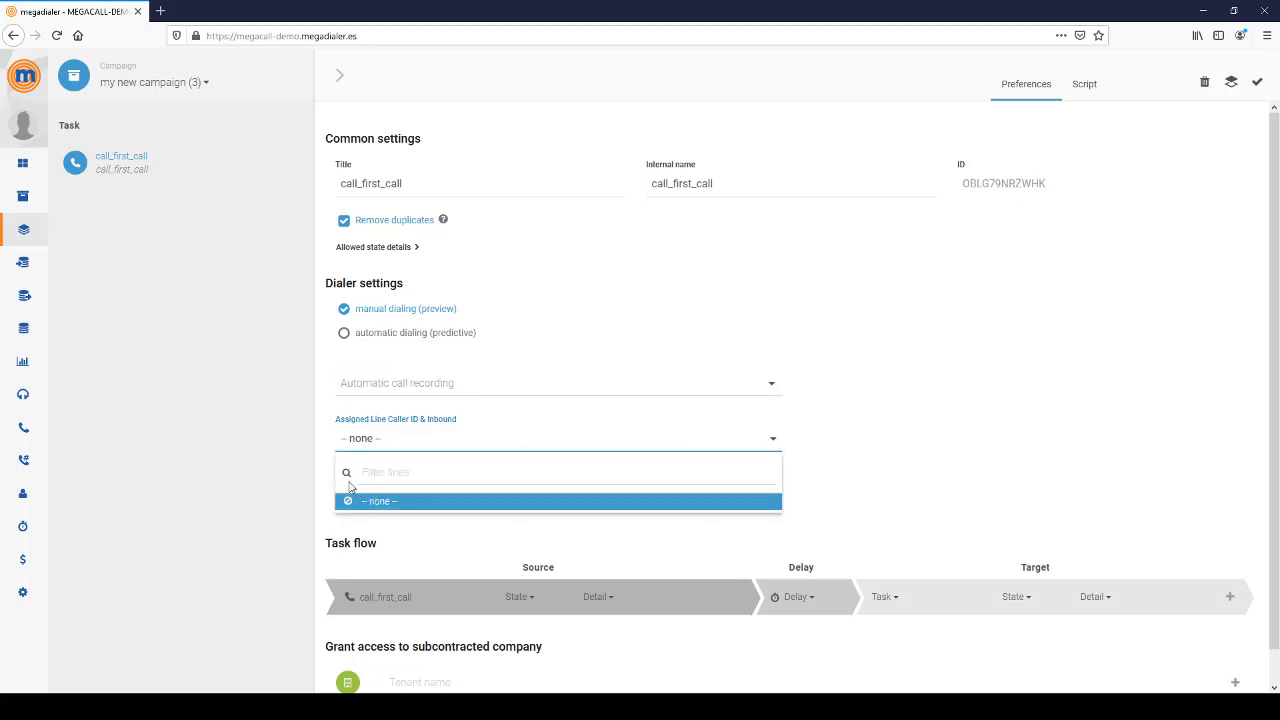
{"action": "left_click", "coordinate": [331, 430]}
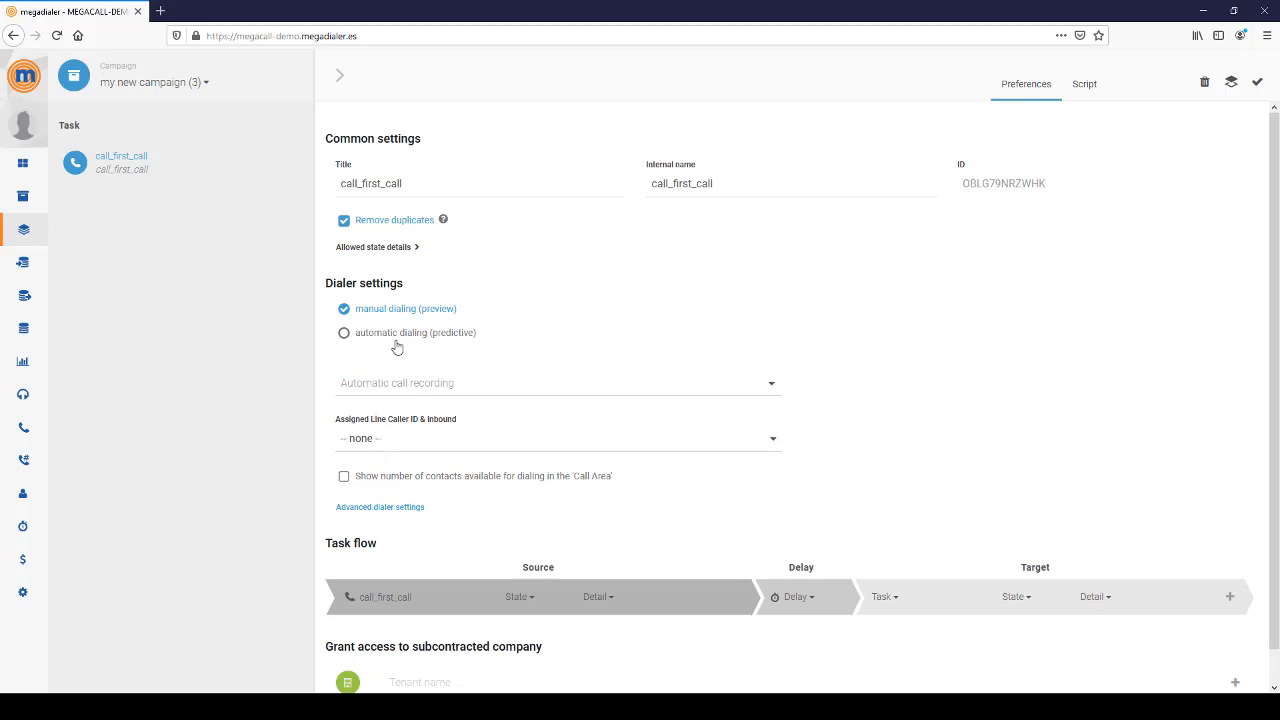
{"action": "left_click", "coordinate": [344, 334]}
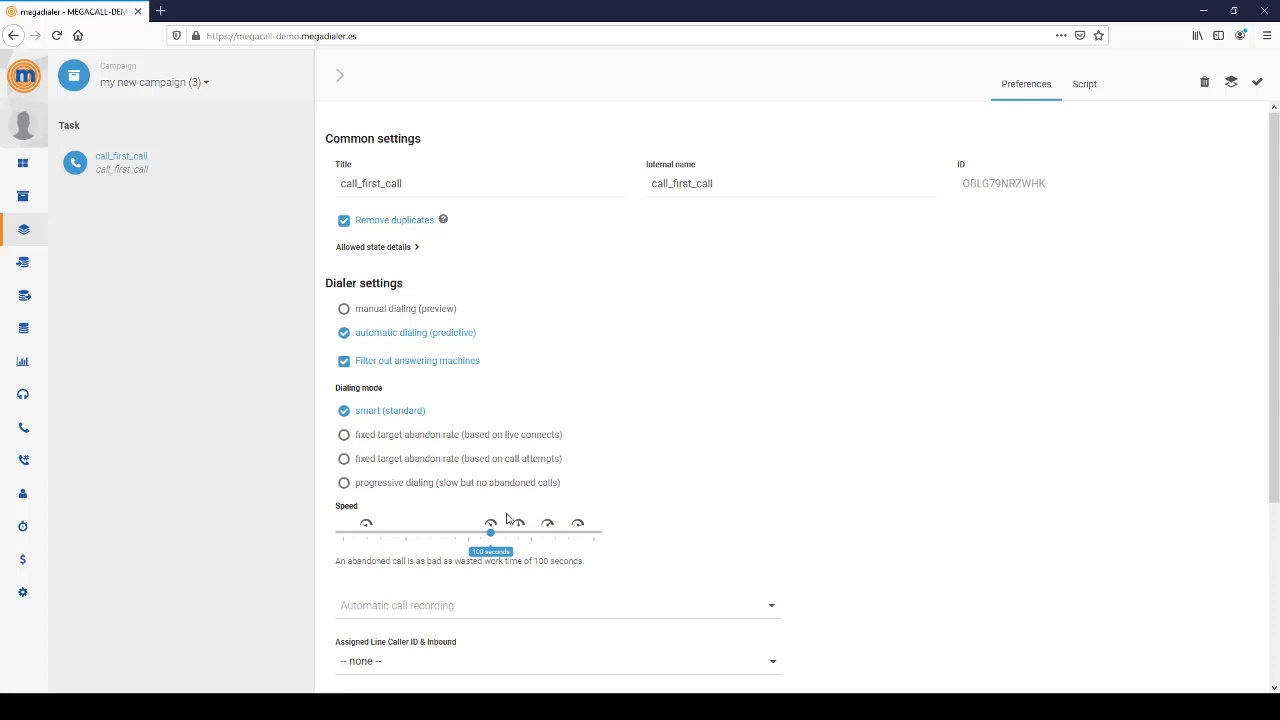
- Set the Speed slider so an abandoned call costs 15 seconds
{"action": "left_click_drag", "start_coordinate": [489, 529], "coordinate": [591, 533]}
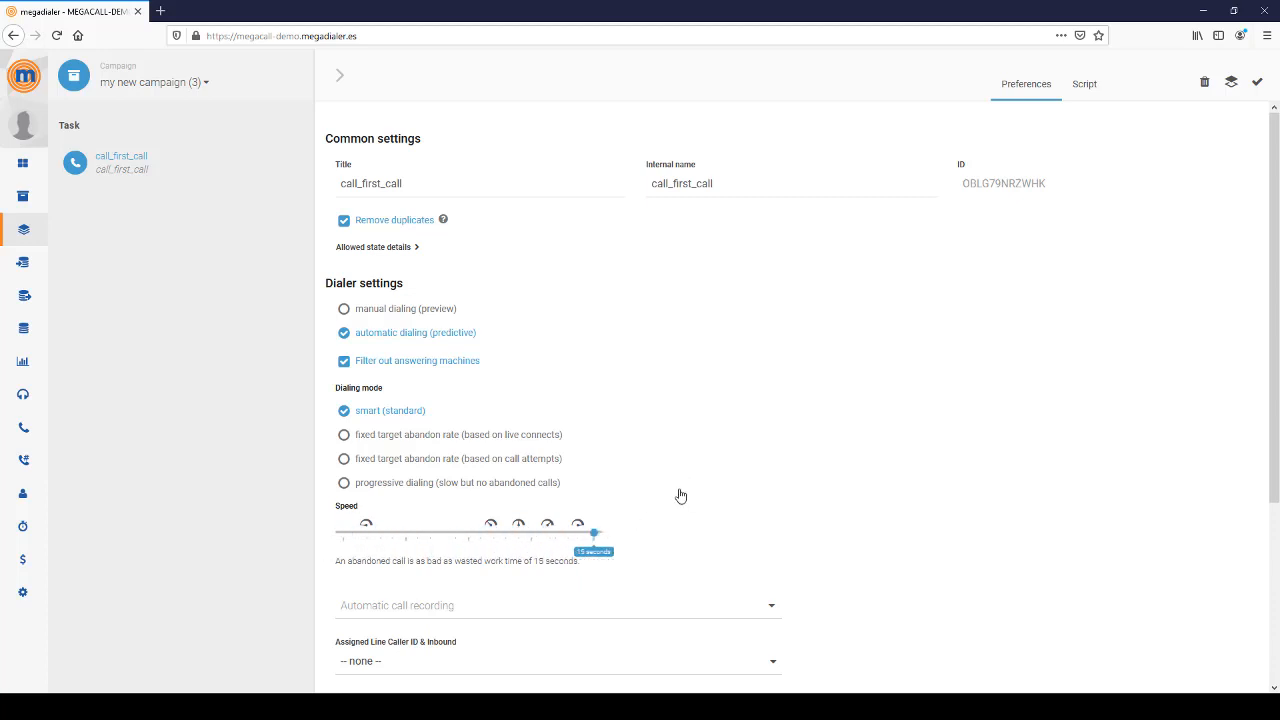
{"action": "scroll", "coordinate": [680, 496], "scroll_direction": "down", "scroll_amount": 3}
- Review call recording and Caller ID options, leaving both unchanged
{"action": "left_click", "coordinate": [363, 406]}
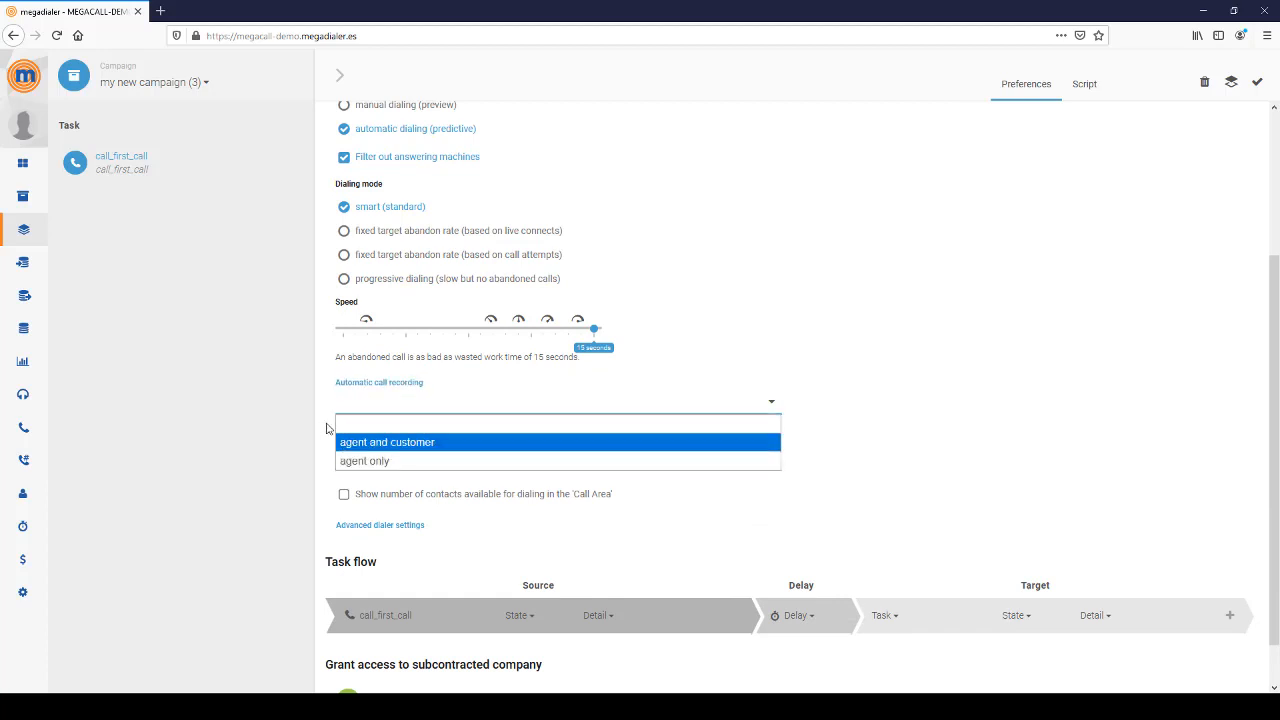
{"action": "left_click", "coordinate": [326, 428]}
{"action": "left_click", "coordinate": [384, 464]}
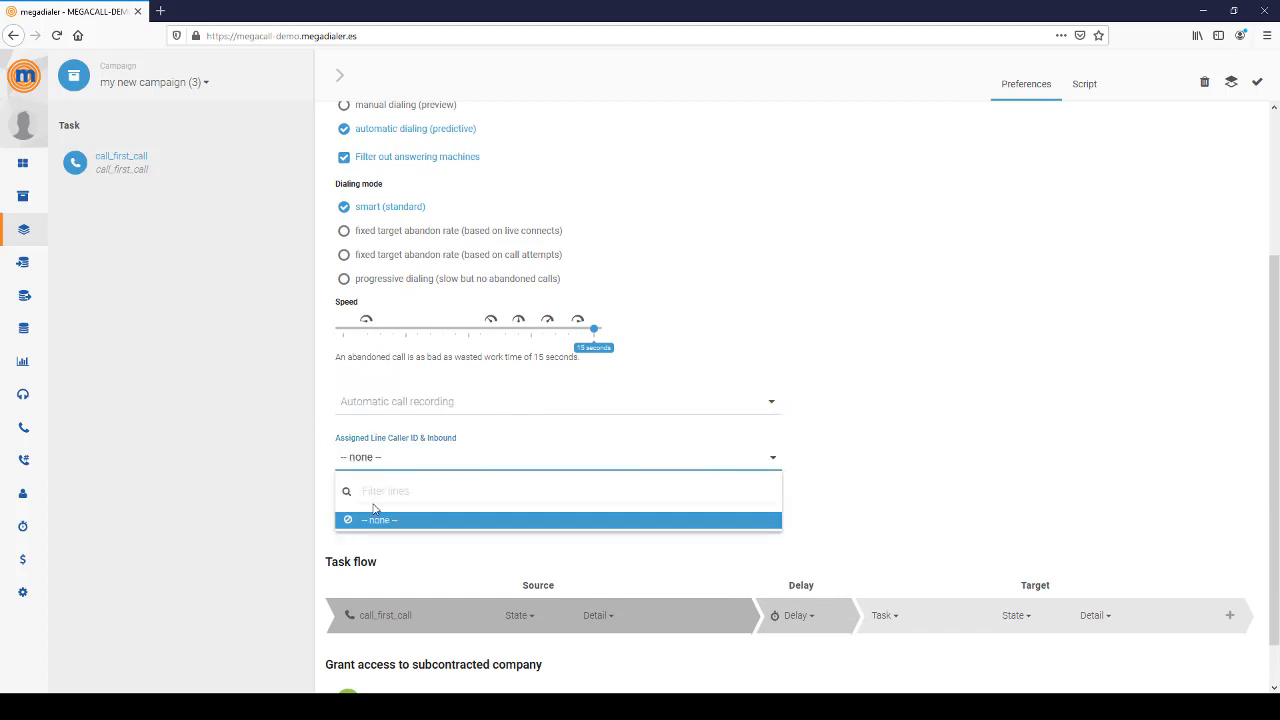
{"action": "left_click", "coordinate": [322, 436]}
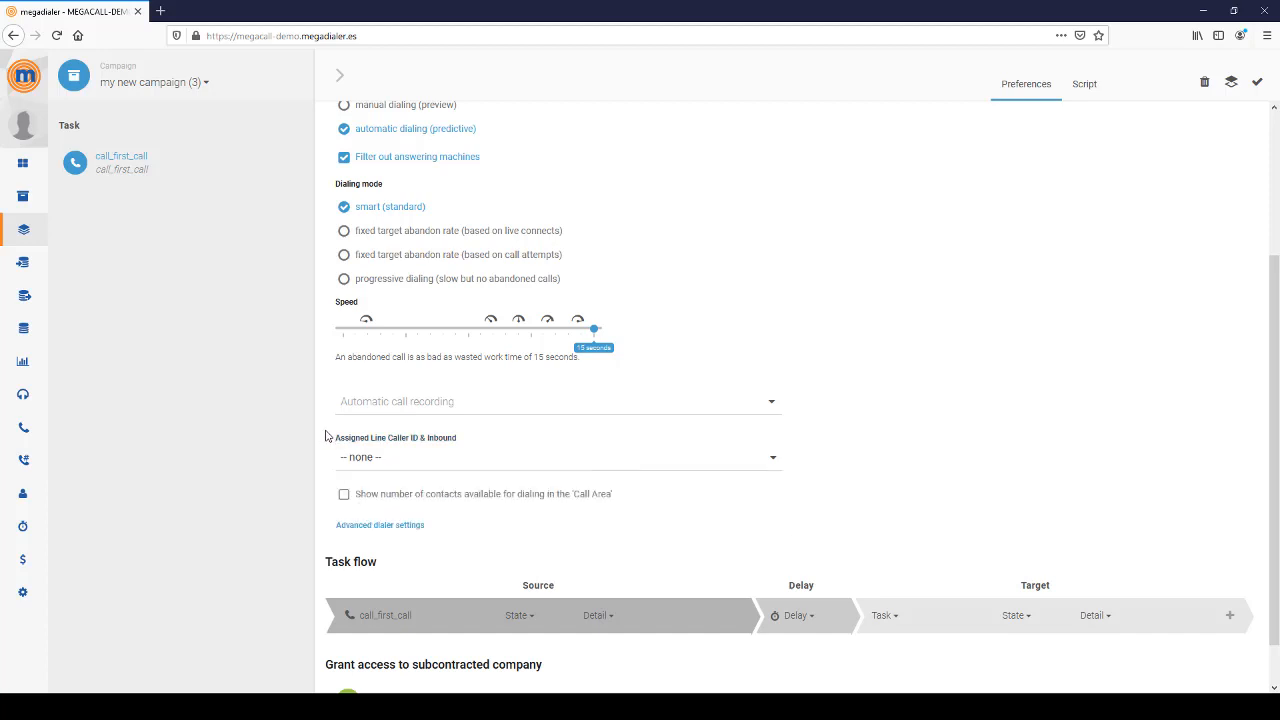
{"action": "scroll", "coordinate": [385, 547], "scroll_direction": "down", "scroll_amount": 1}
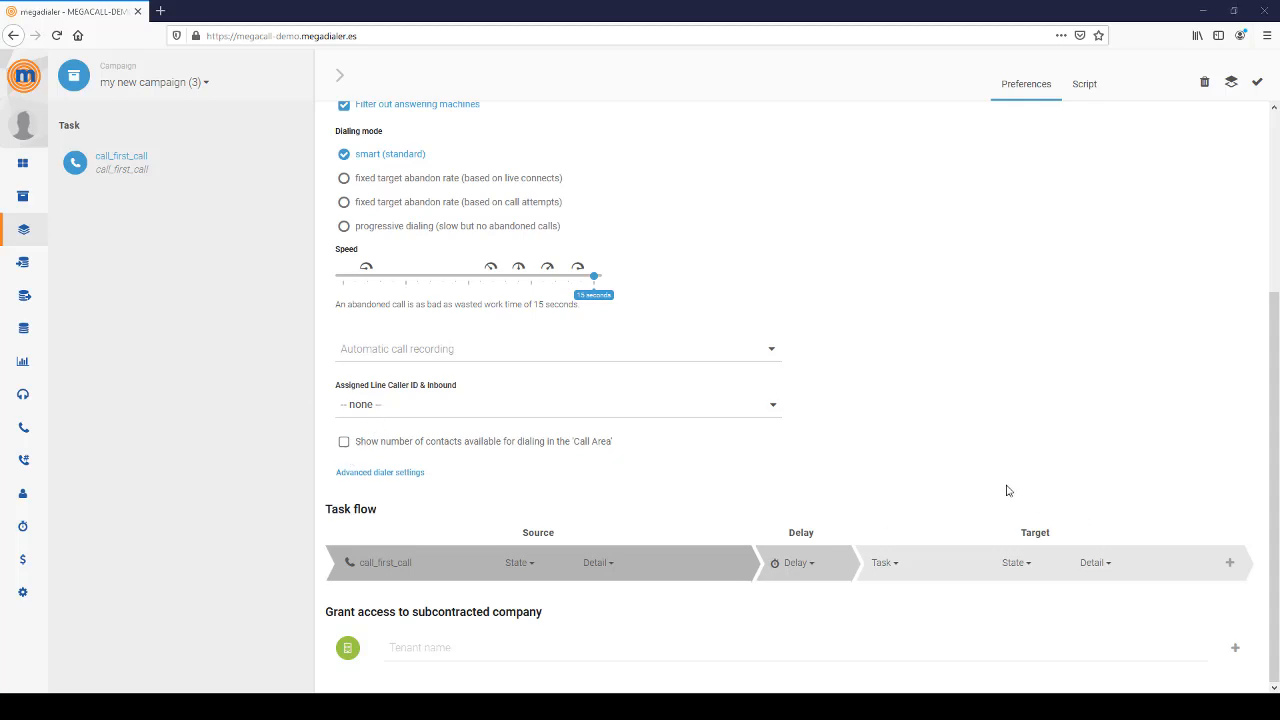
- Show the advanced dialer settings and keep the dialer group on '-- automatic --'
{"action": "left_click", "coordinate": [389, 476]}
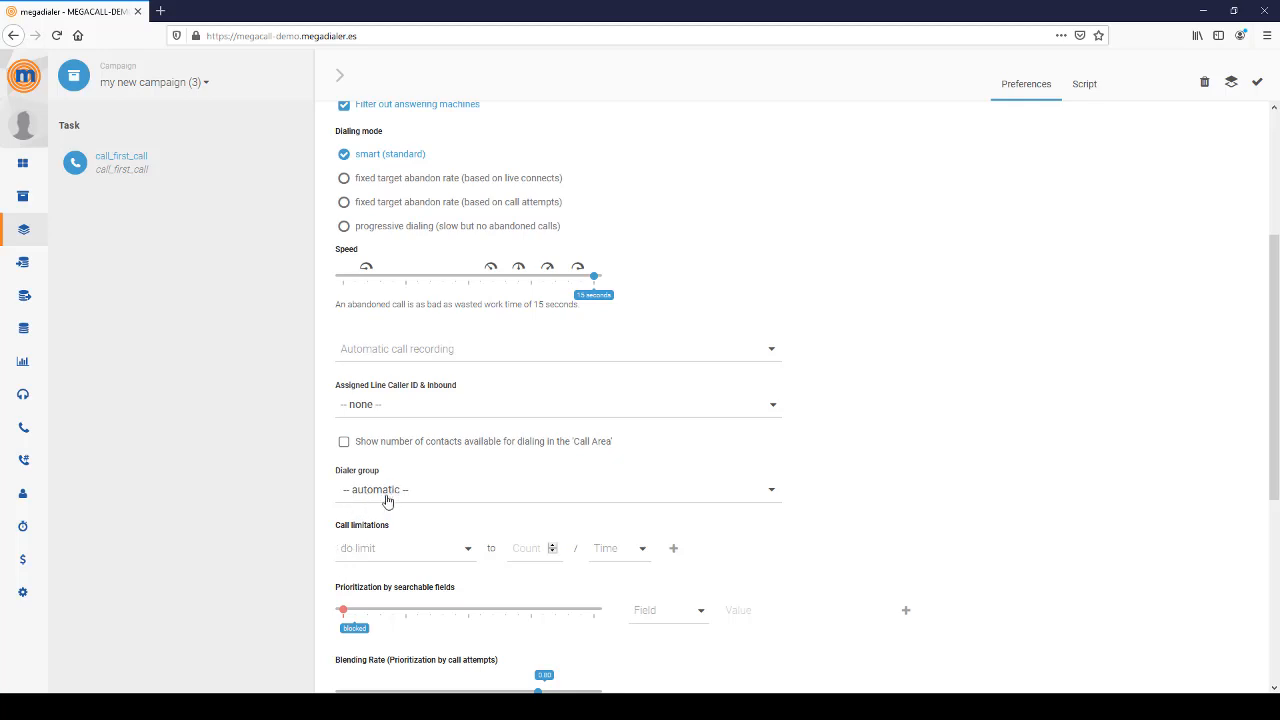
{"action": "left_click", "coordinate": [771, 491]}
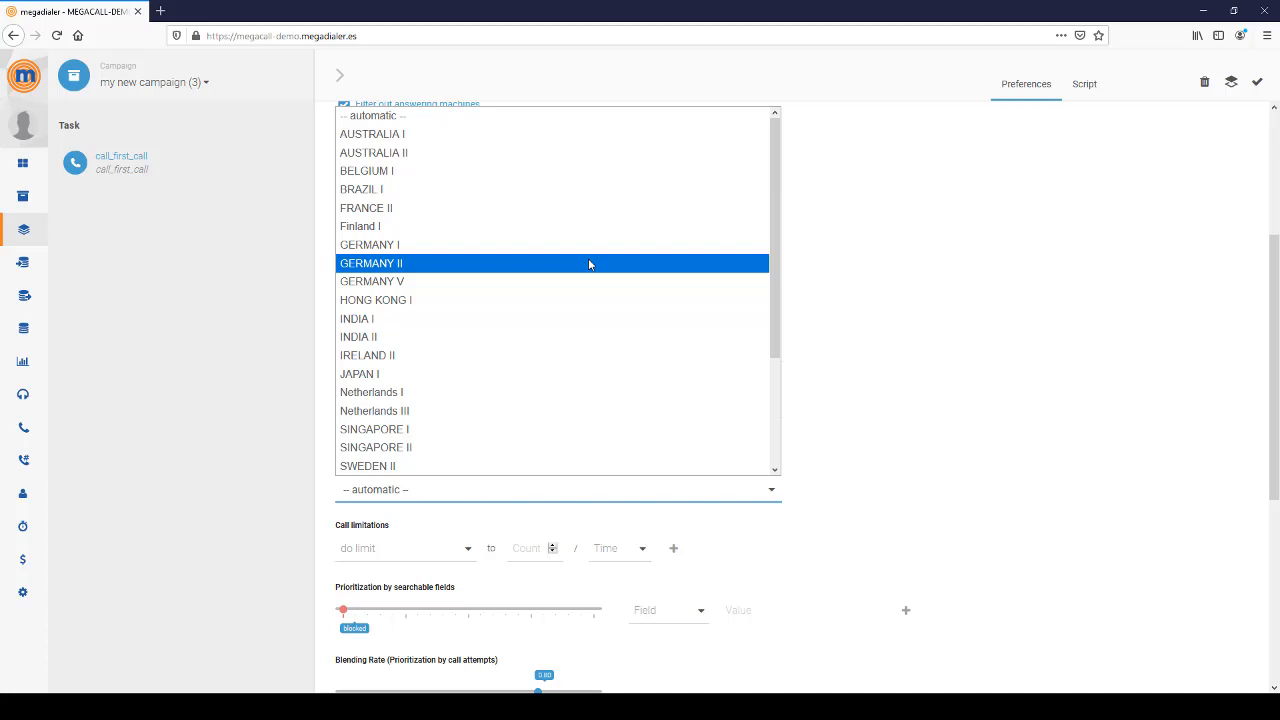
{"action": "scroll", "coordinate": [571, 300], "scroll_direction": "down", "scroll_amount": 3}
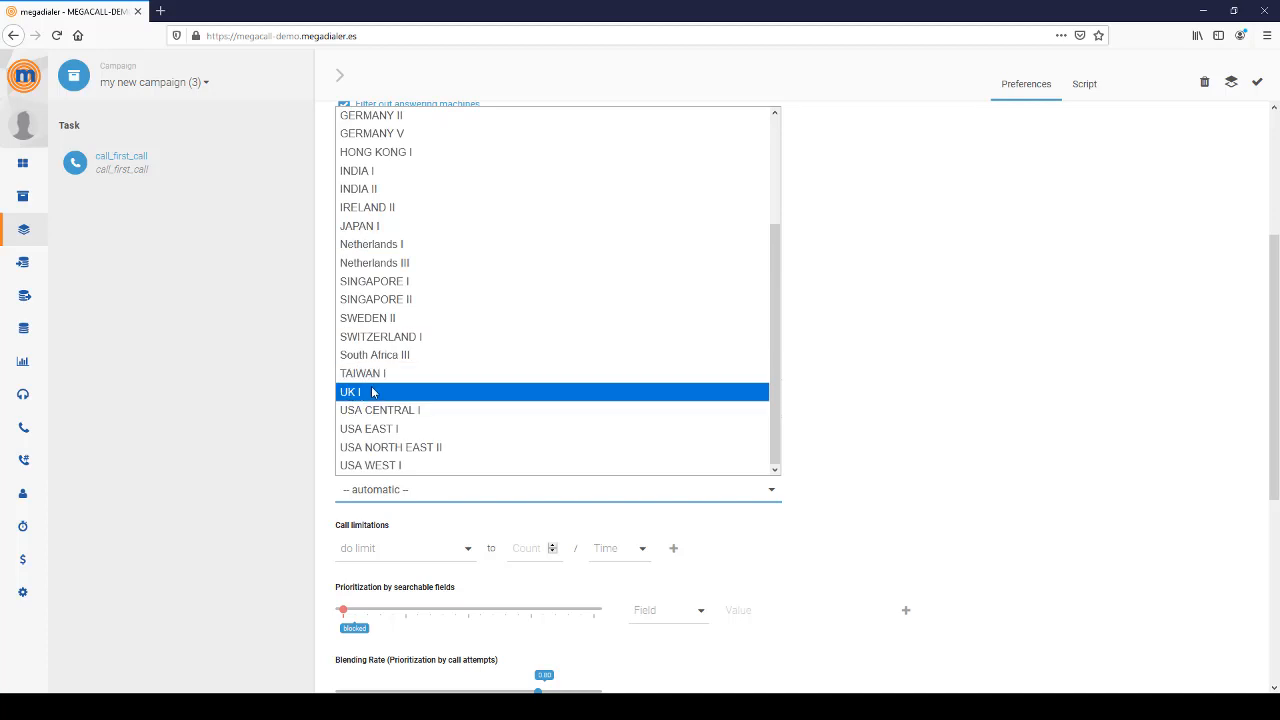
{"action": "scroll", "coordinate": [400, 391], "scroll_direction": "up", "scroll_amount": 3}
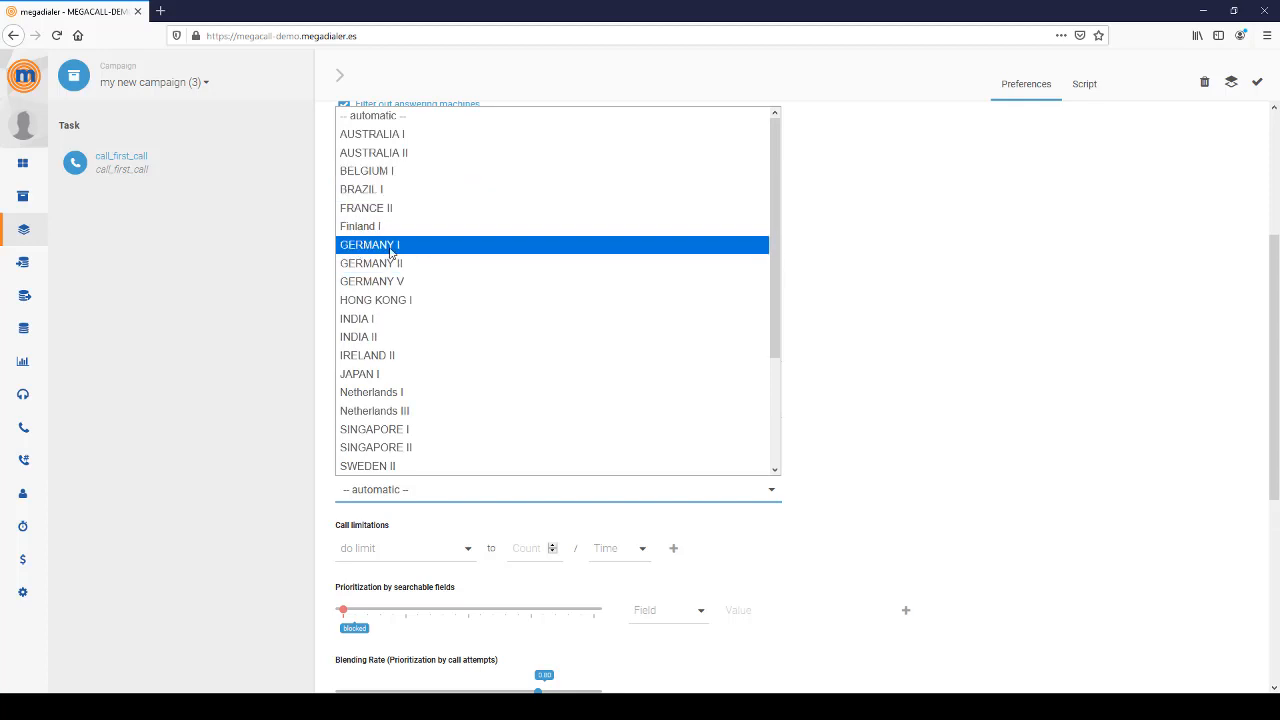
{"action": "scroll", "coordinate": [491, 289], "scroll_direction": "down", "scroll_amount": 3}
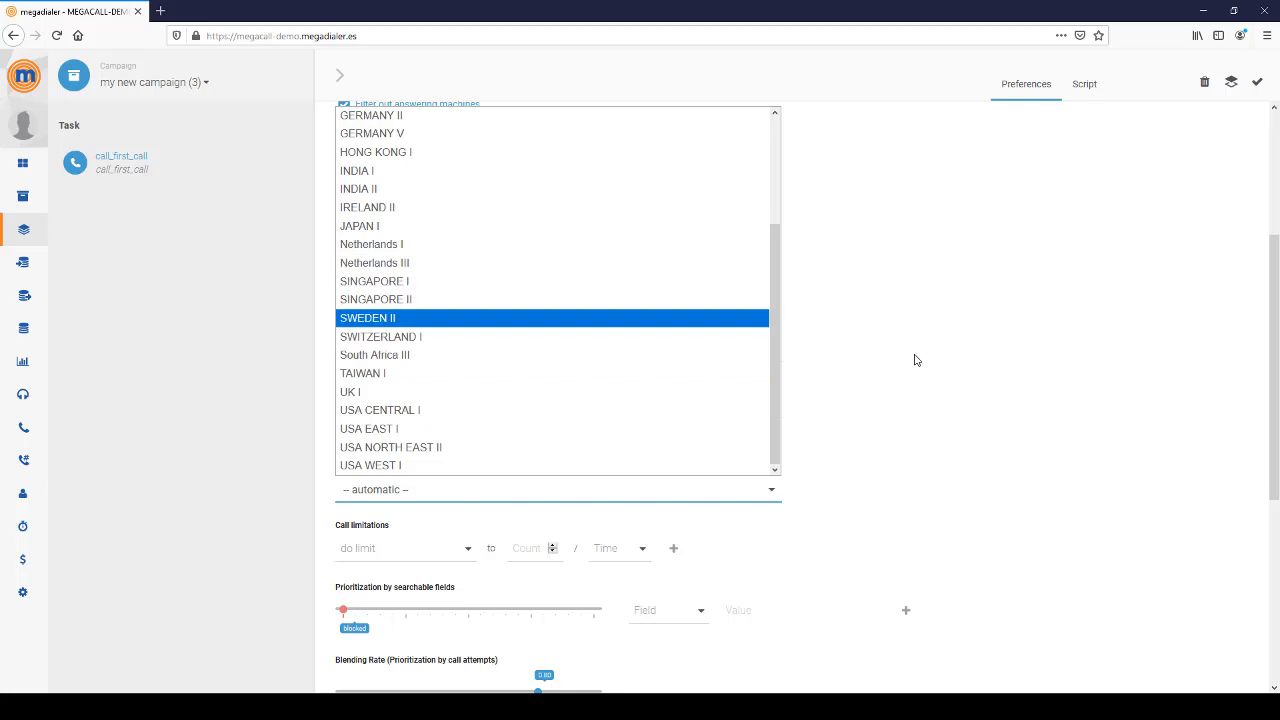
{"action": "left_click", "coordinate": [955, 376]}
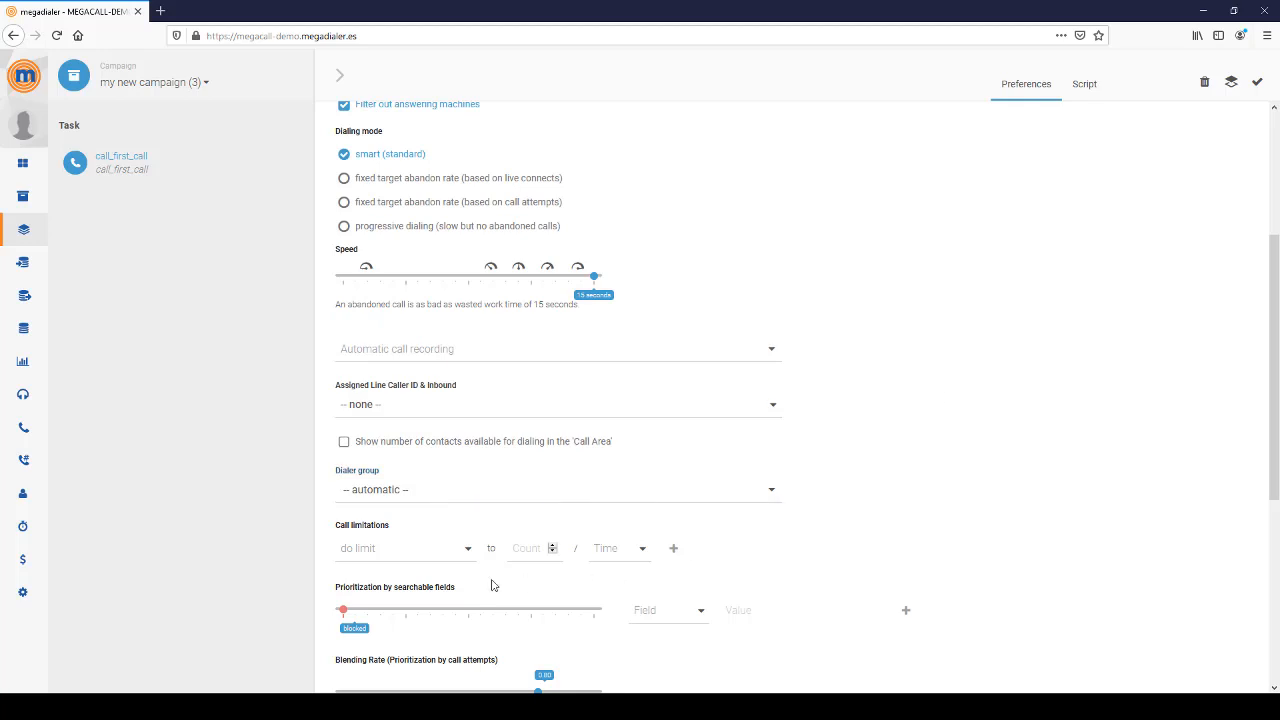
- Add a Call attempts limit of 2 per 4 hours
{"action": "left_click", "coordinate": [379, 555]}
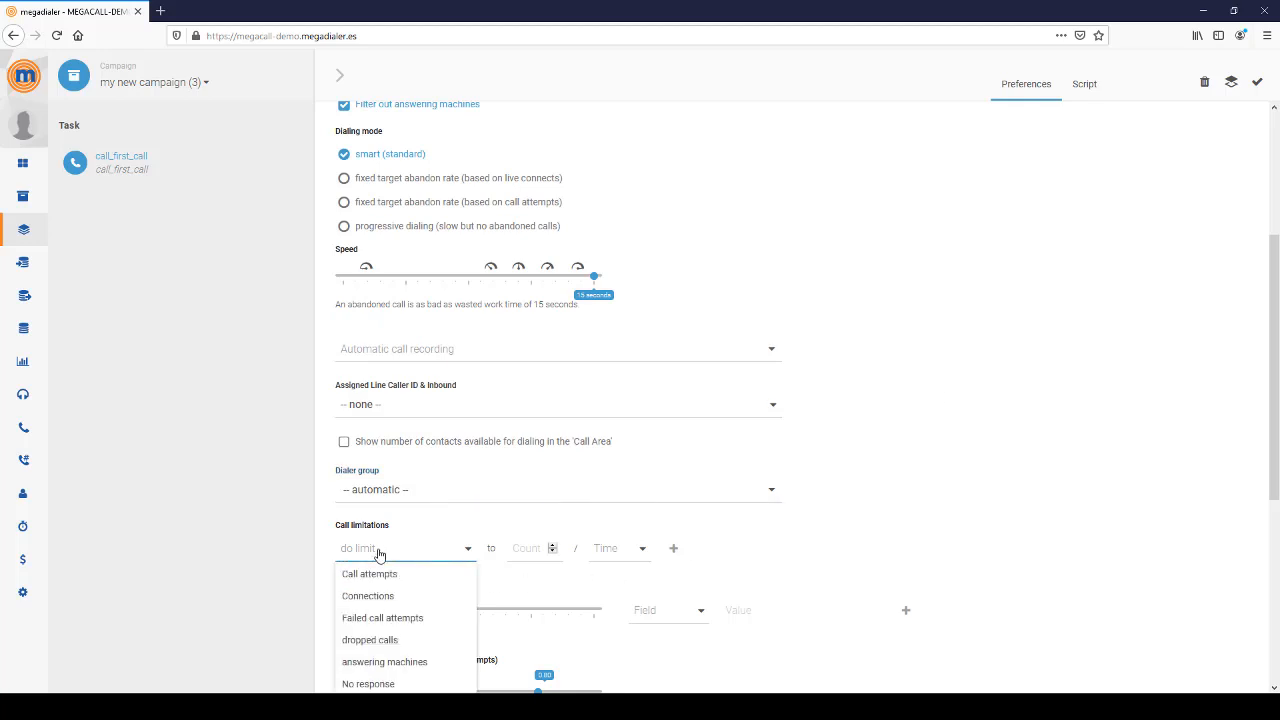
{"action": "scroll", "coordinate": [602, 570], "scroll_direction": "down", "scroll_amount": 1}
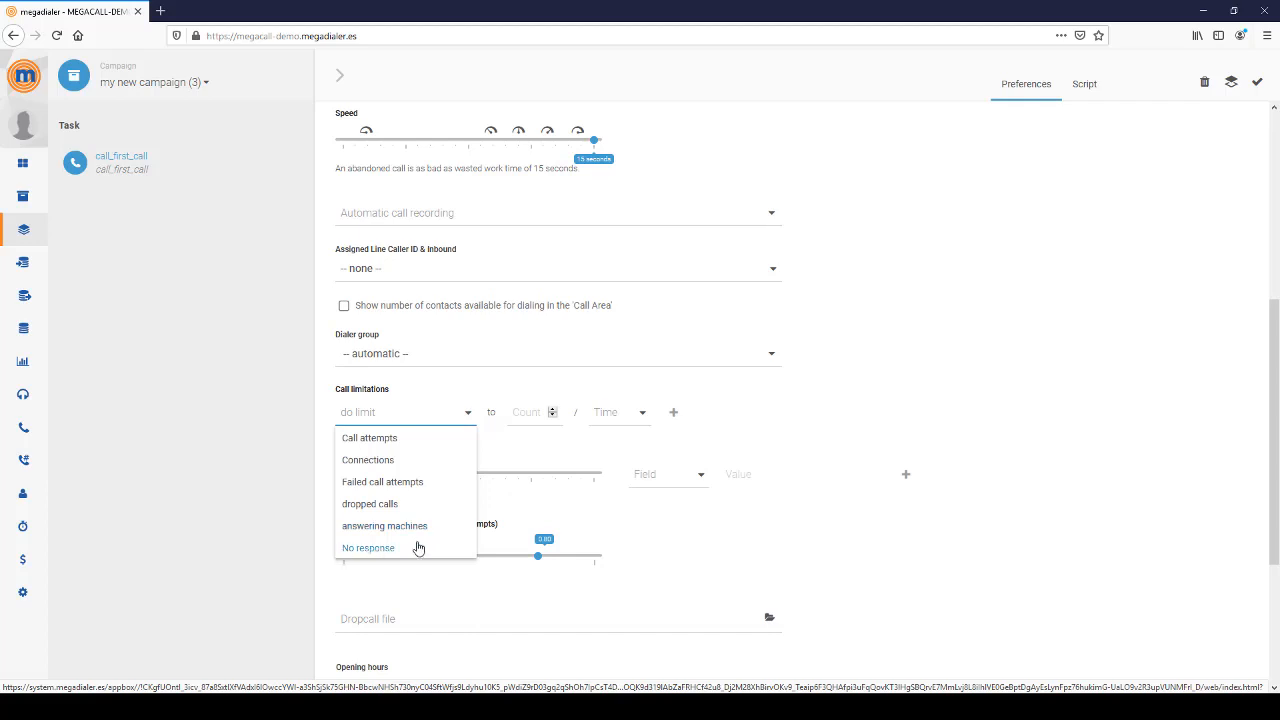
{"action": "left_click", "coordinate": [381, 449]}
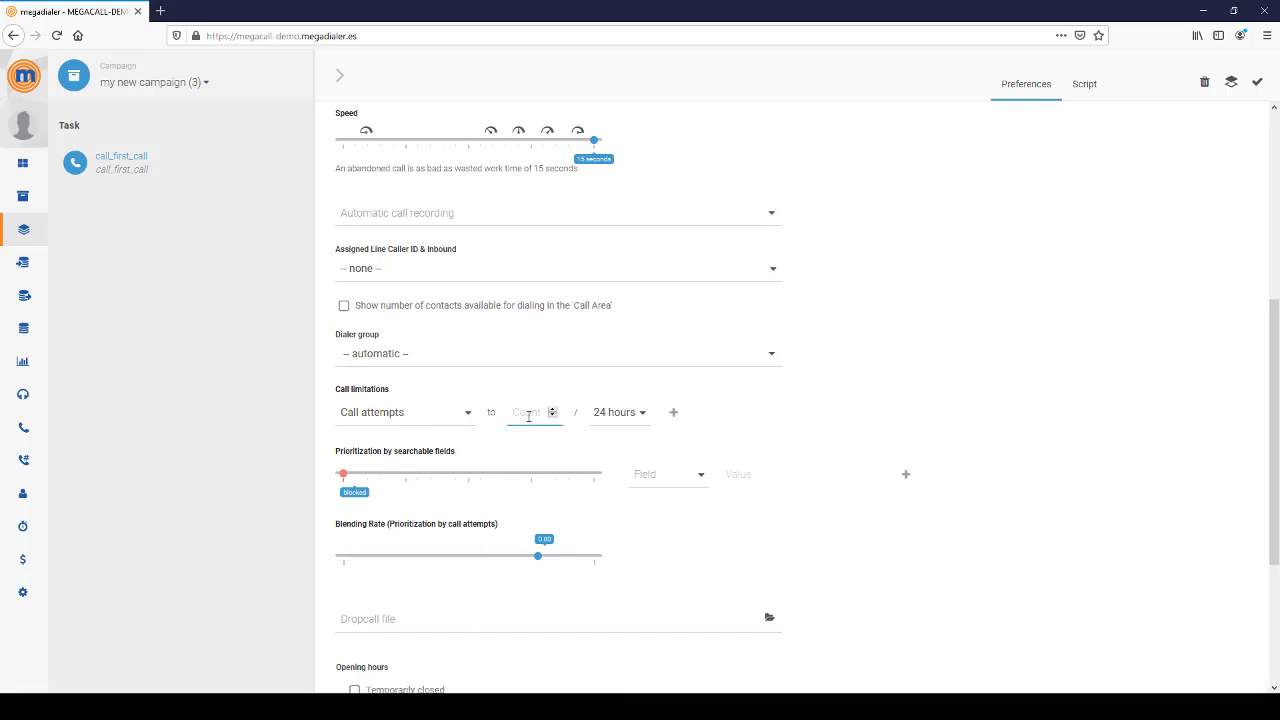
{"action": "type", "text": "2"}
{"action": "left_click", "coordinate": [636, 414]}
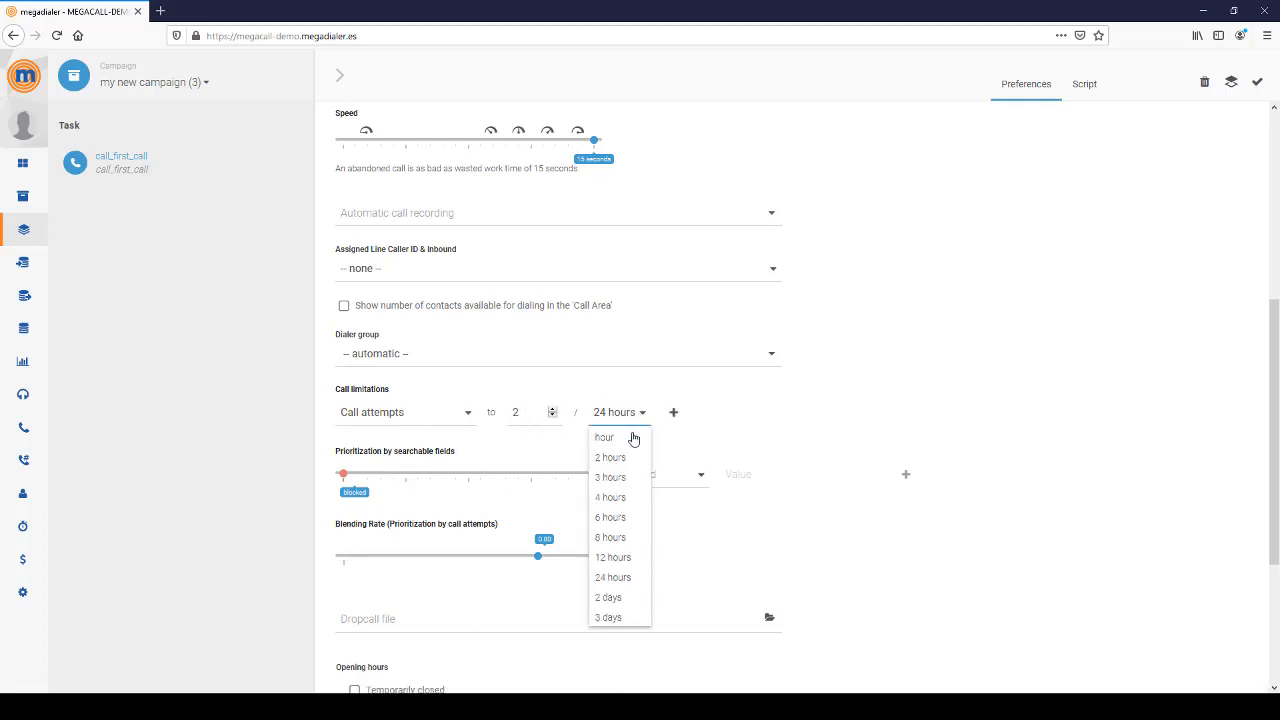
{"action": "left_click", "coordinate": [610, 498]}
{"action": "left_click", "coordinate": [673, 414]}
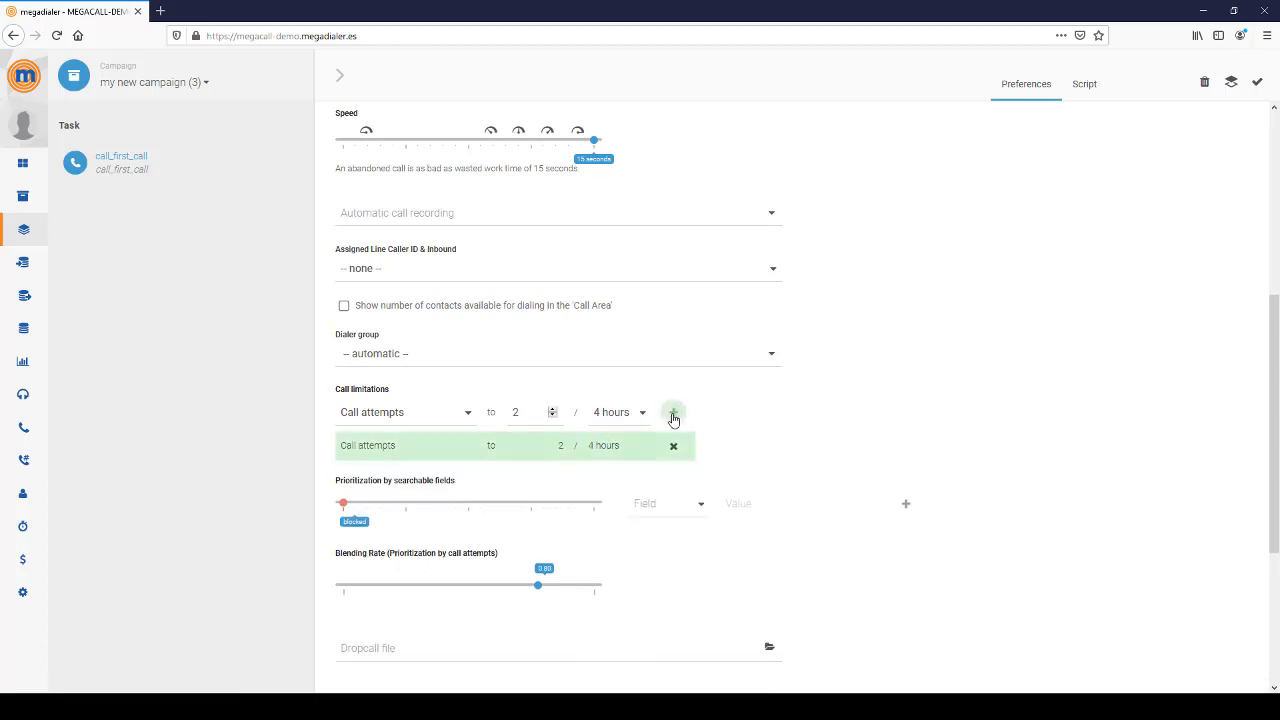
- Add call attempt limits of 4 per 24 hours and 10 in total
{"action": "double_click", "coordinate": [530, 411]}
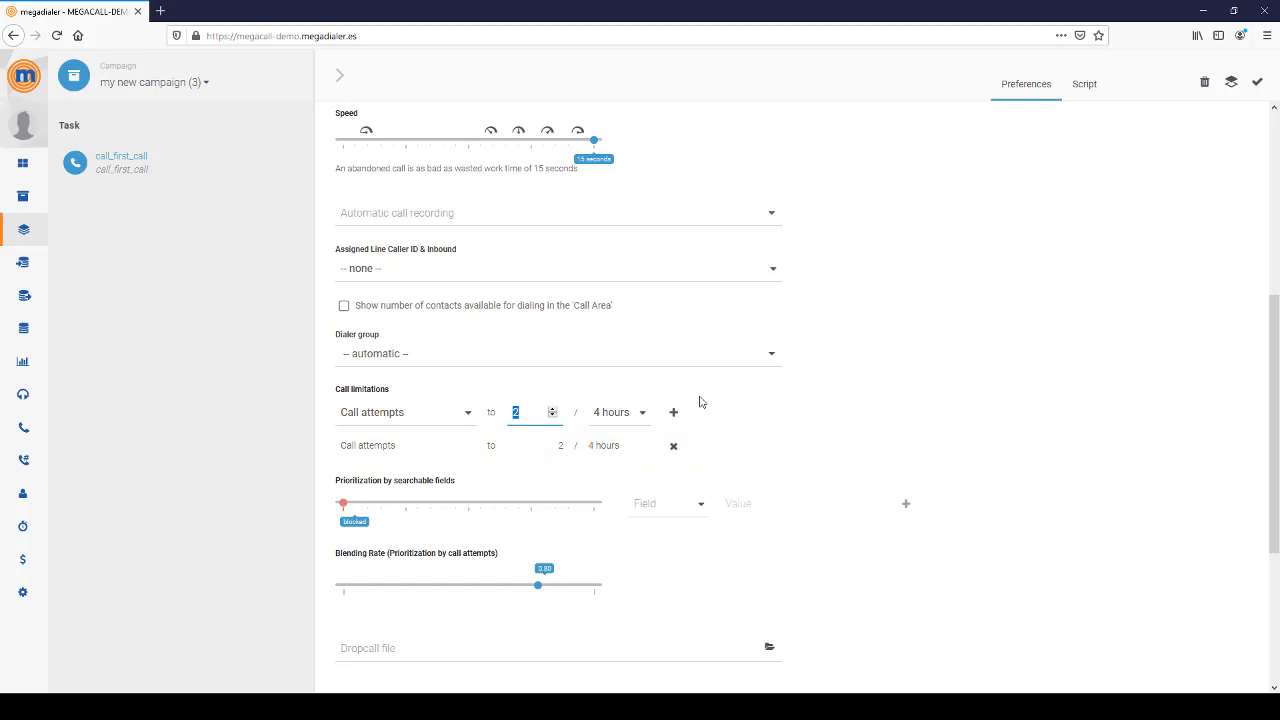
{"action": "type", "text": "4"}
{"action": "left_click", "coordinate": [626, 414]}
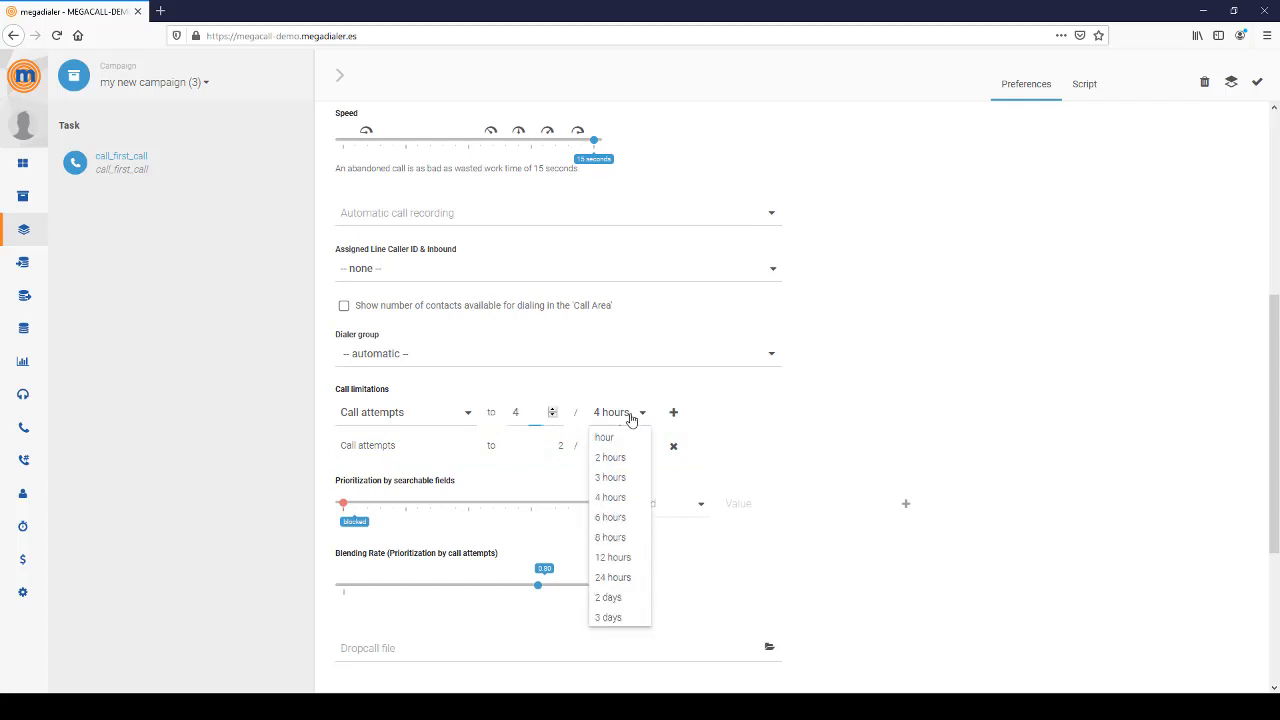
{"action": "scroll", "coordinate": [624, 535], "scroll_direction": "down", "scroll_amount": 3}
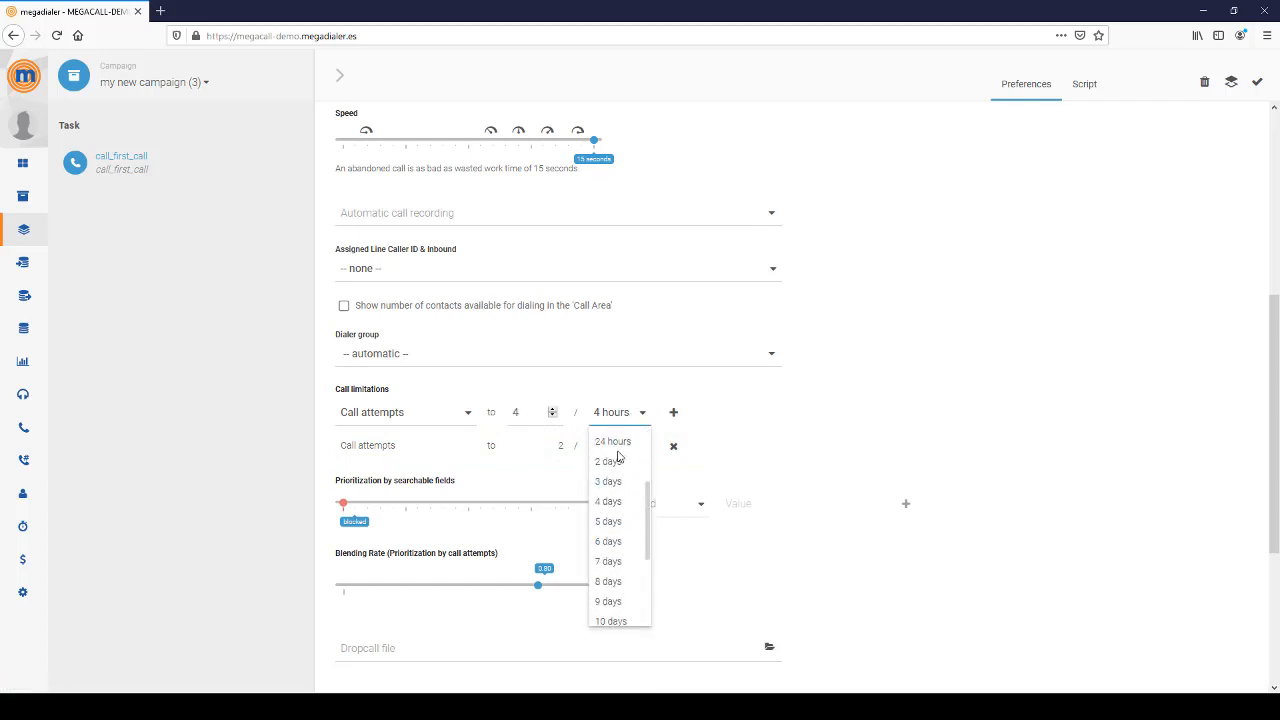
{"action": "left_click", "coordinate": [613, 441]}
{"action": "left_click", "coordinate": [673, 412]}
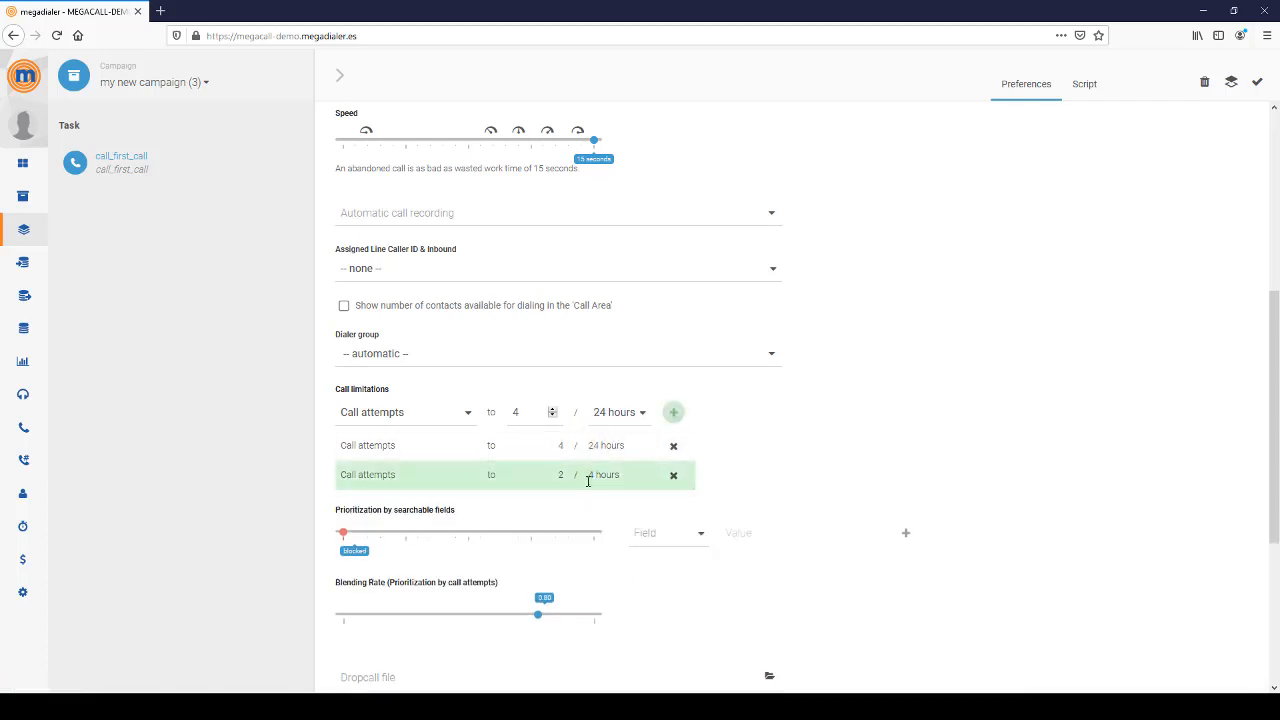
{"action": "double_click", "coordinate": [521, 412]}
{"action": "type", "text": "10"}
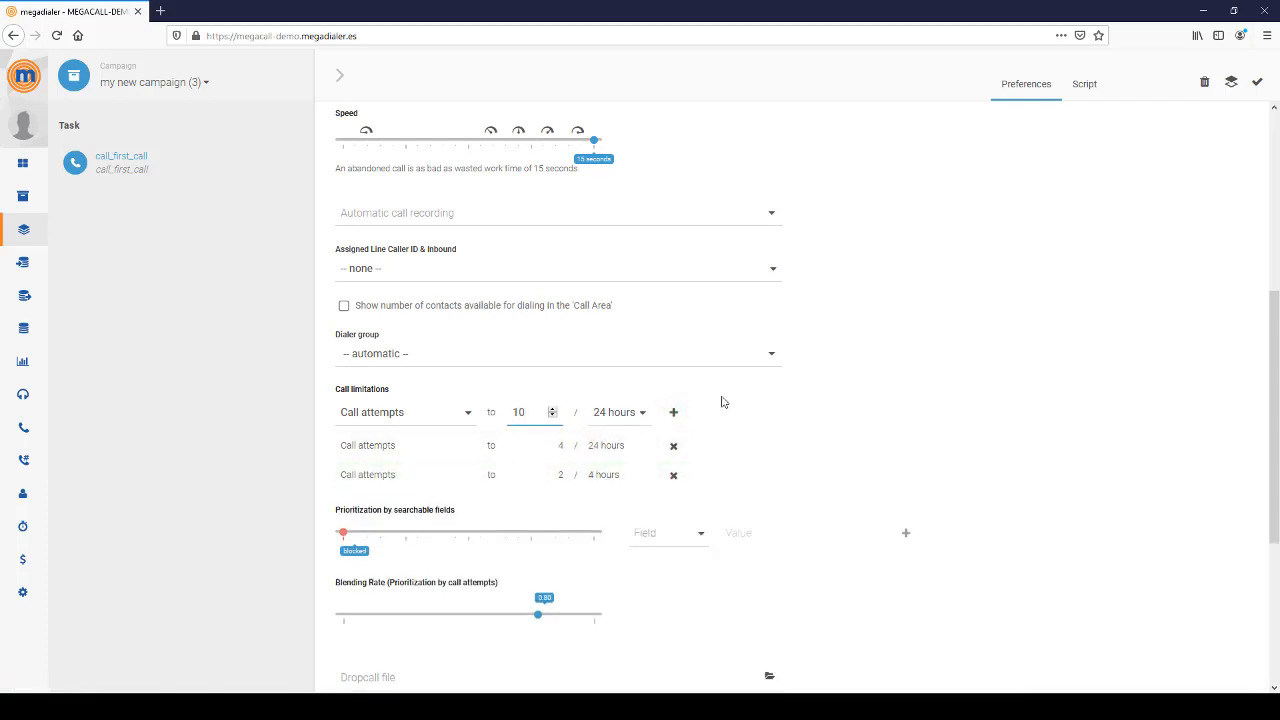
{"action": "left_click", "coordinate": [620, 412]}
{"action": "scroll", "coordinate": [618, 560], "scroll_direction": "down", "scroll_amount": 10}
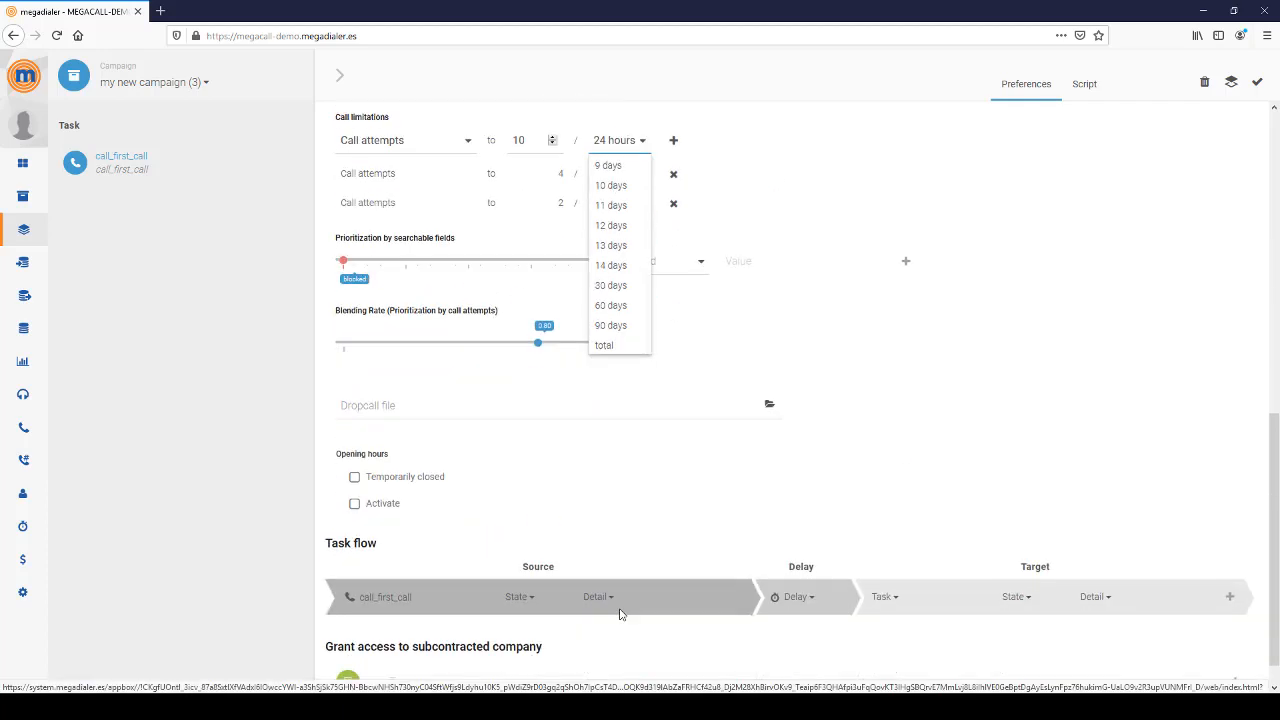
{"action": "left_click", "coordinate": [610, 346]}
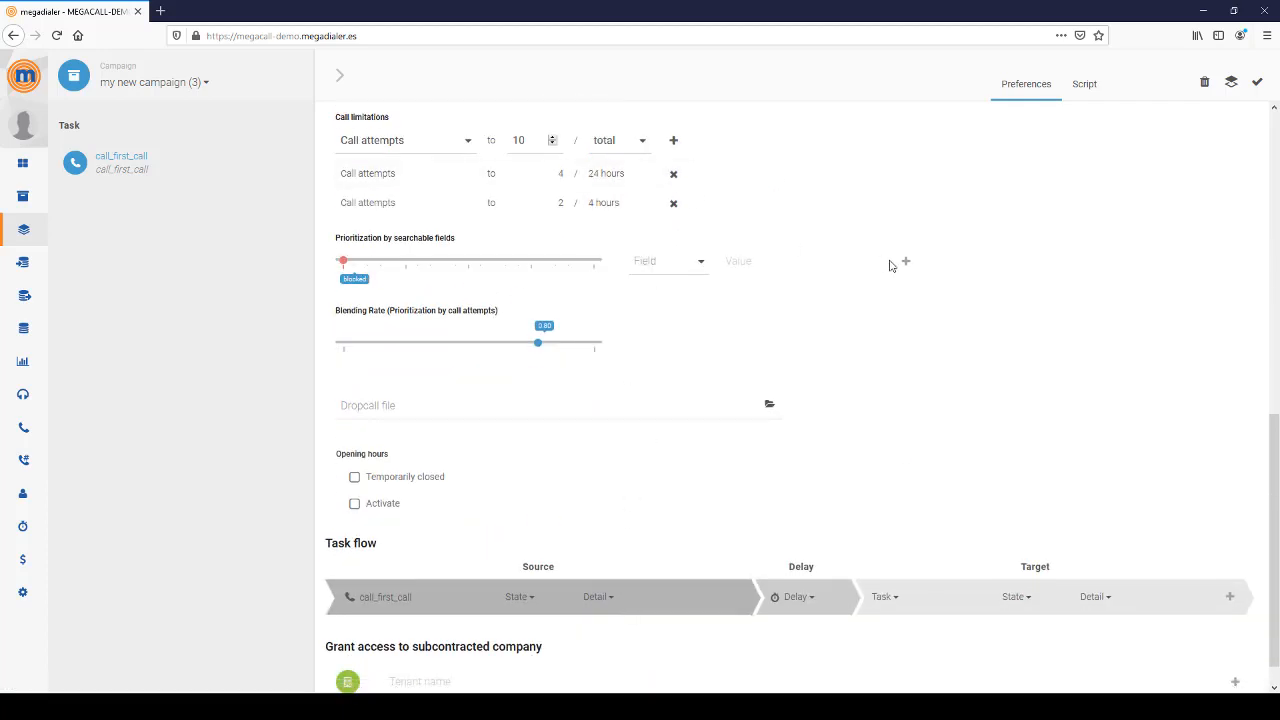
{"action": "scroll", "coordinate": [888, 270], "scroll_direction": "up", "scroll_amount": 3}
{"action": "left_click", "coordinate": [673, 277]}
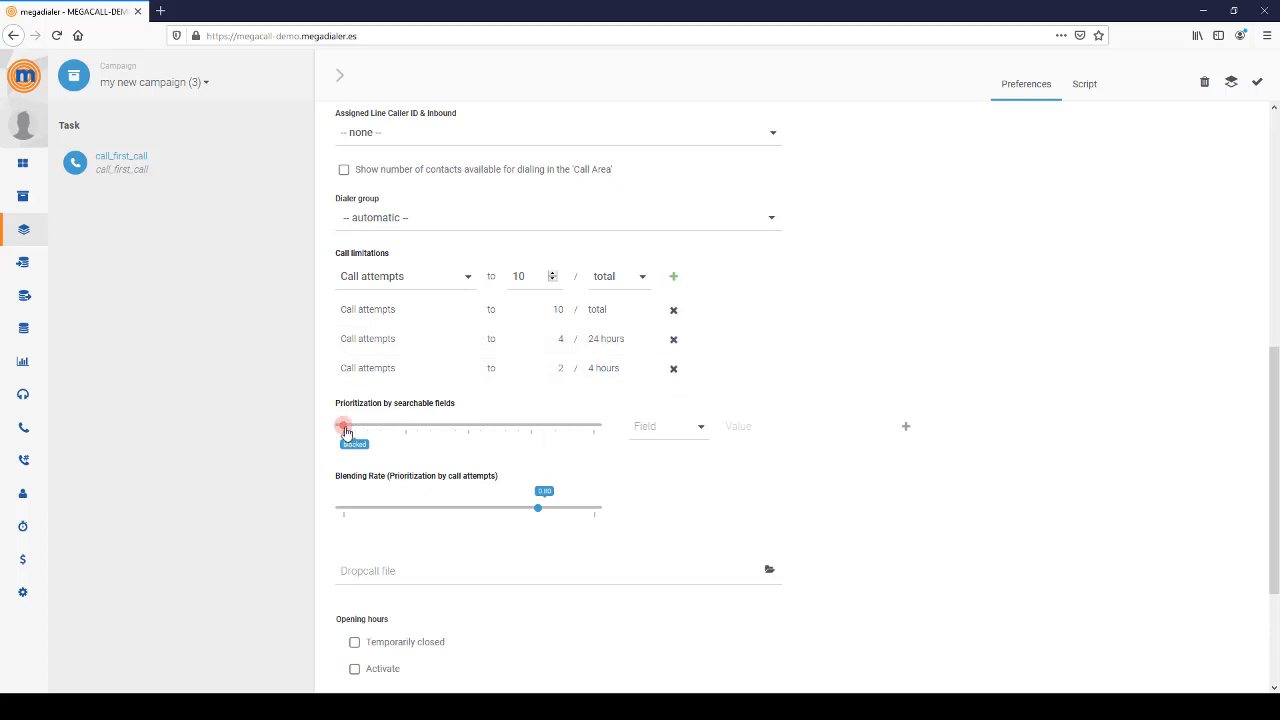
- Raise searchable-field prioritization to 0.242 without choosing a field
{"action": "left_click_drag", "start_coordinate": [344, 428], "coordinate": [417, 429]}
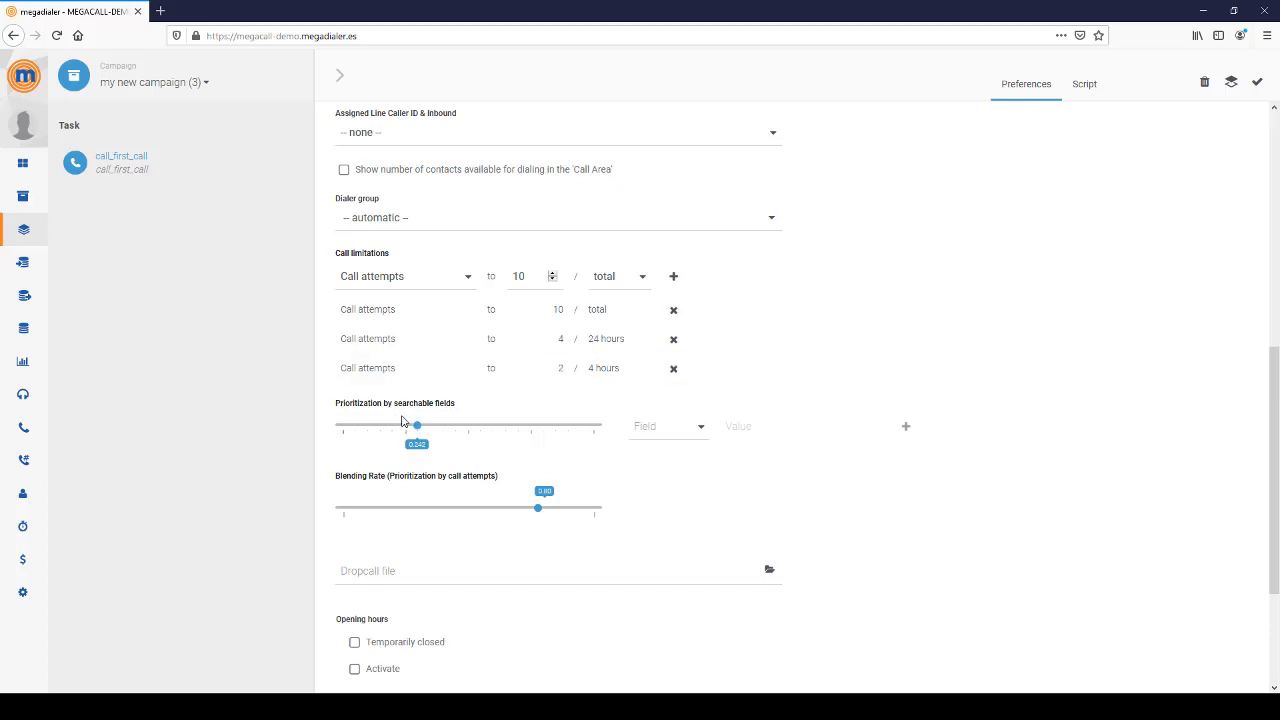
{"action": "left_click", "coordinate": [700, 430]}
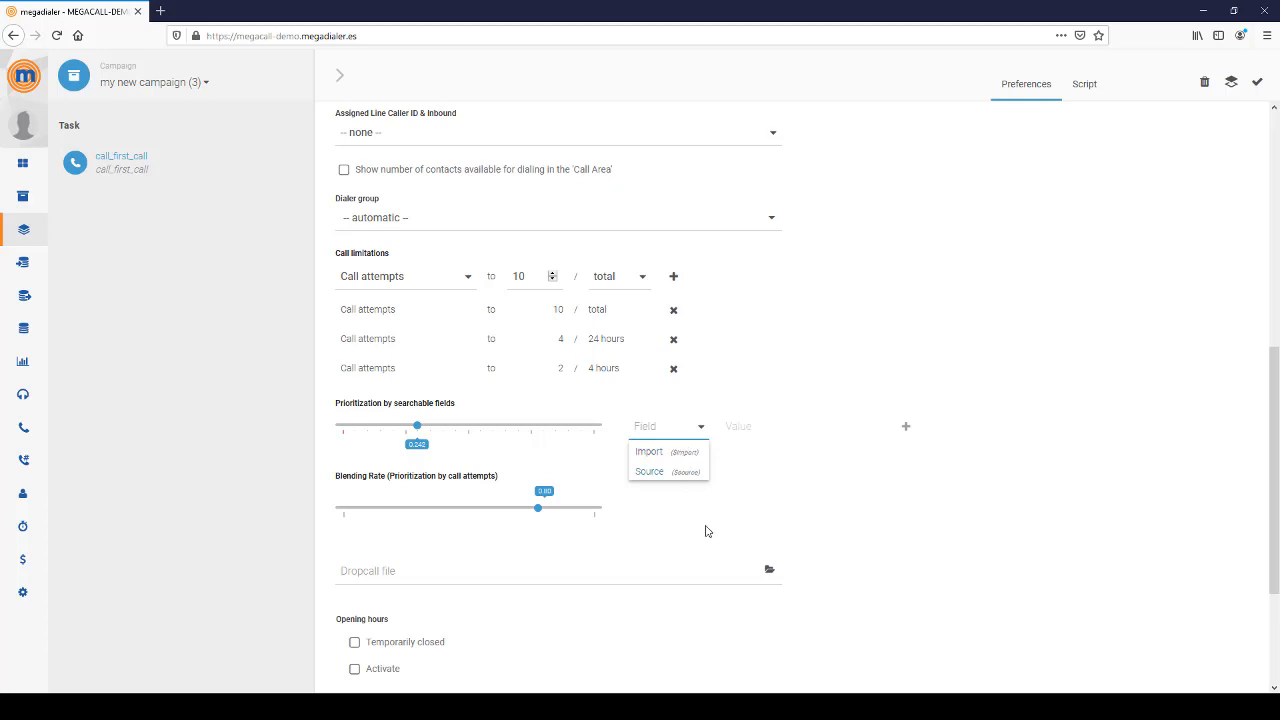
{"action": "left_click", "coordinate": [1017, 549]}
{"action": "scroll", "coordinate": [720, 550], "scroll_direction": "down", "scroll_amount": 3}
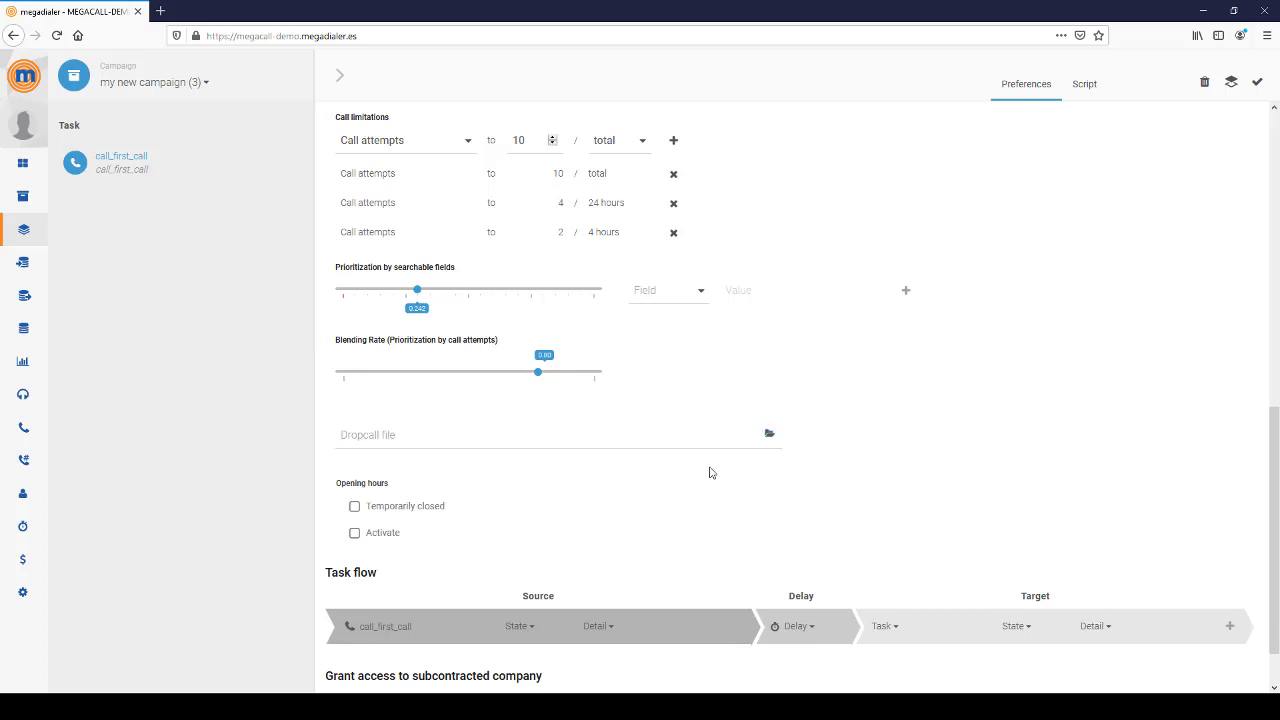
{"action": "left_click", "coordinate": [354, 533]}
{"action": "scroll", "coordinate": [414, 547], "scroll_direction": "down", "scroll_amount": 2}
{"action": "scroll", "coordinate": [414, 547], "scroll_direction": "down", "scroll_amount": 1}
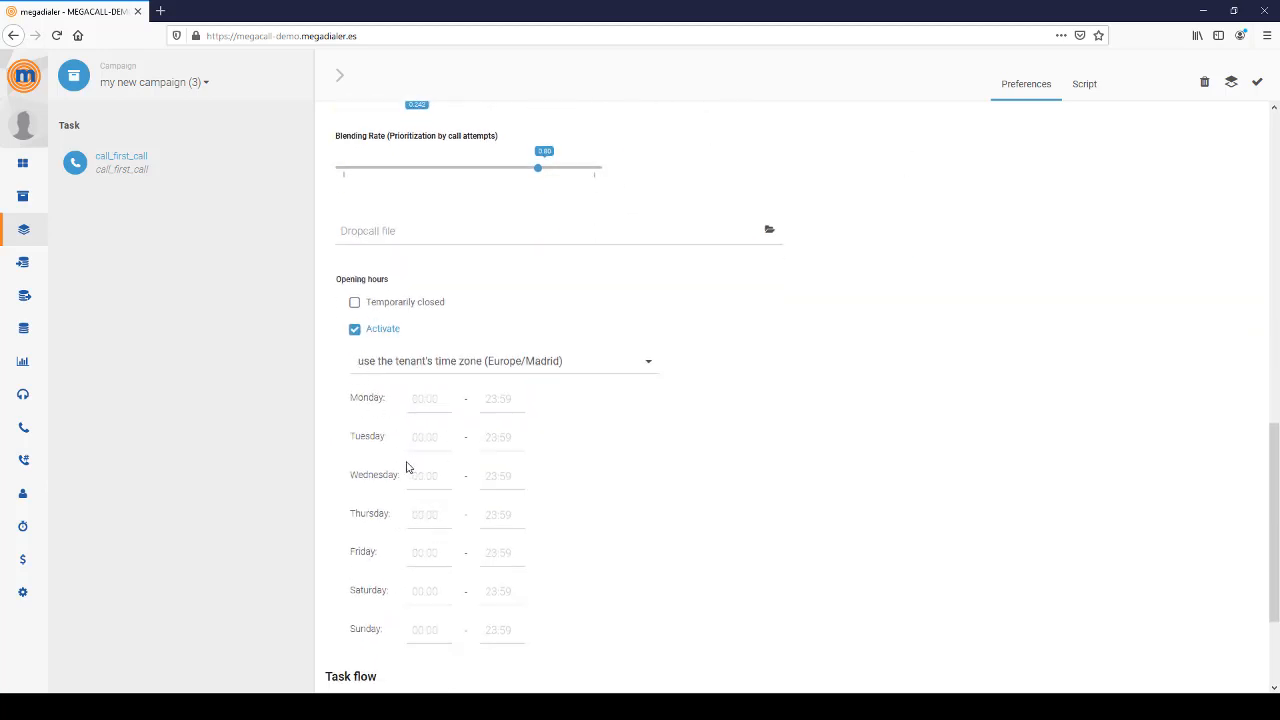
{"action": "left_click", "coordinate": [451, 363]}
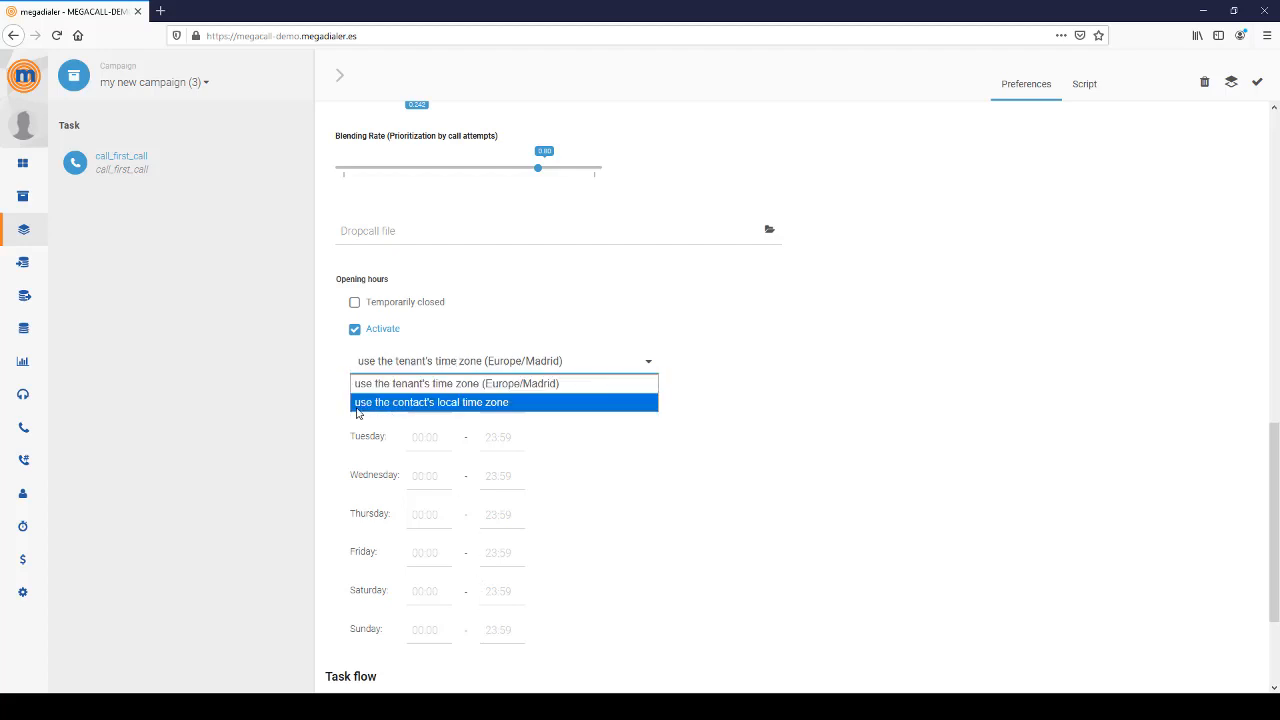
{"action": "left_click", "coordinate": [843, 396]}
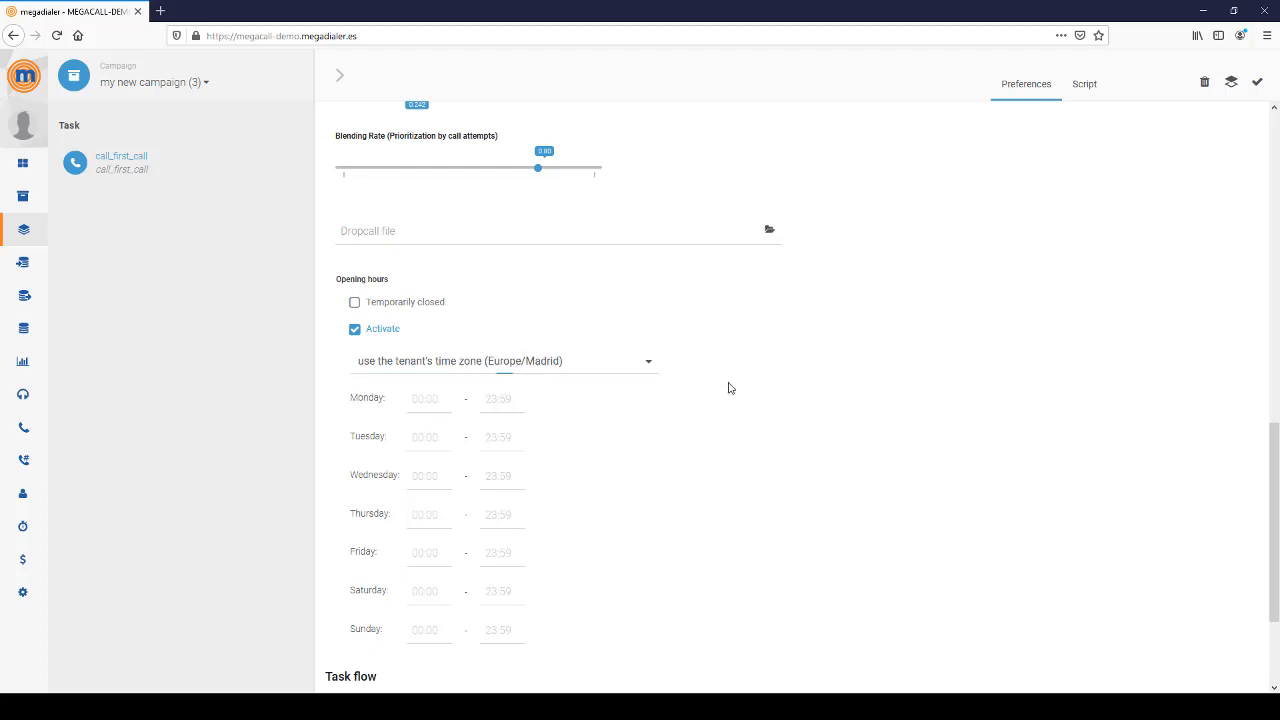
{"action": "left_click", "coordinate": [355, 330]}
{"action": "scroll", "coordinate": [817, 171], "scroll_direction": "up", "scroll_amount": 15}
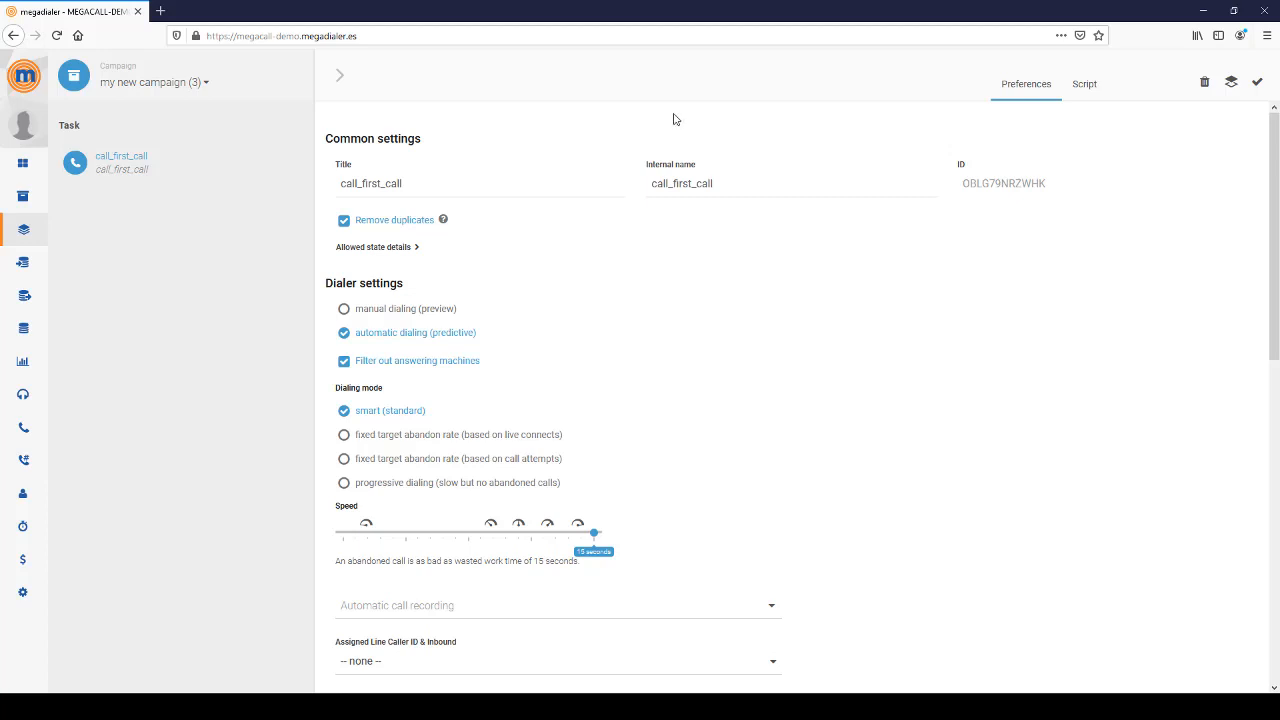
- Add an export task to the campaign
{"action": "left_click", "coordinate": [343, 79]}
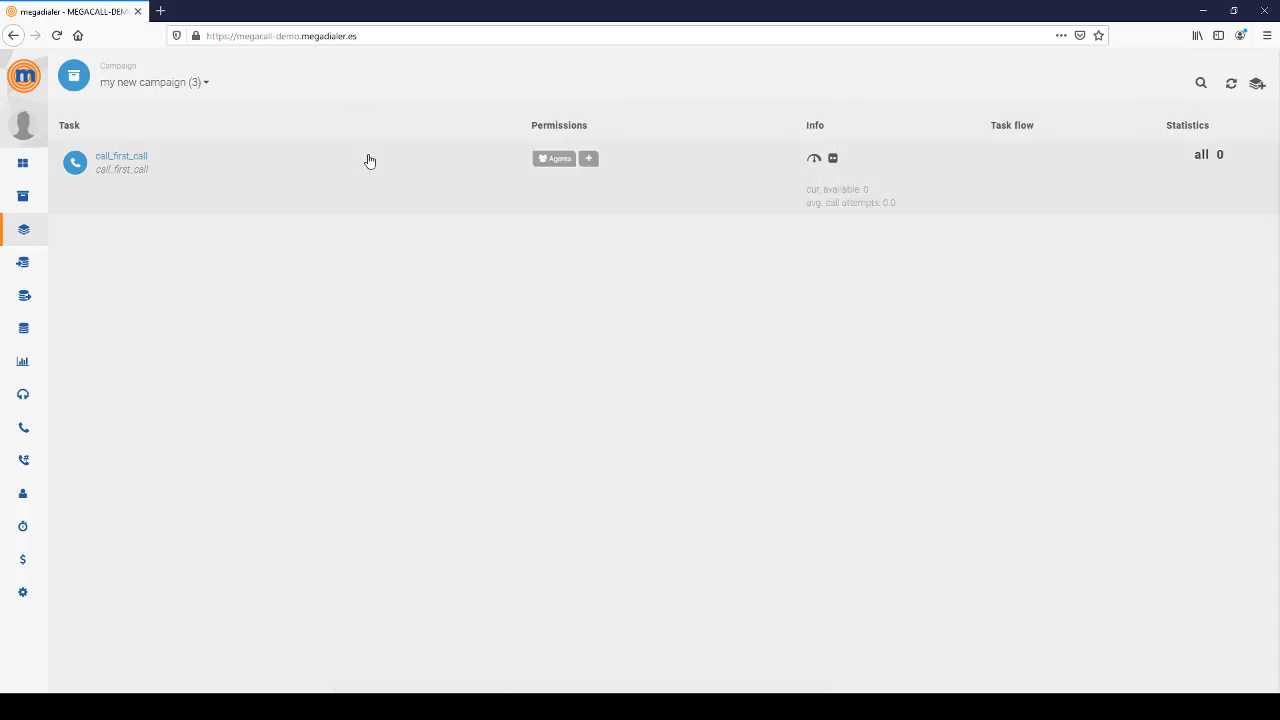
{"action": "left_click", "coordinate": [1255, 85]}
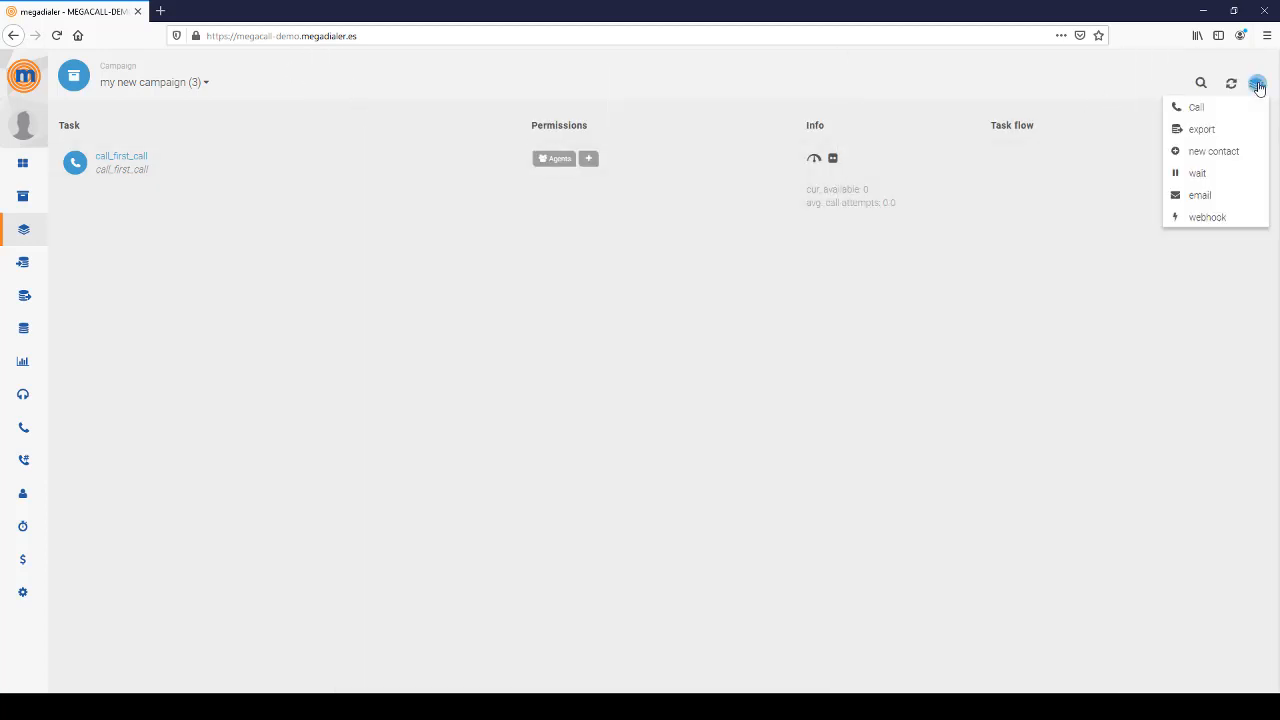
{"action": "left_click", "coordinate": [1200, 130]}
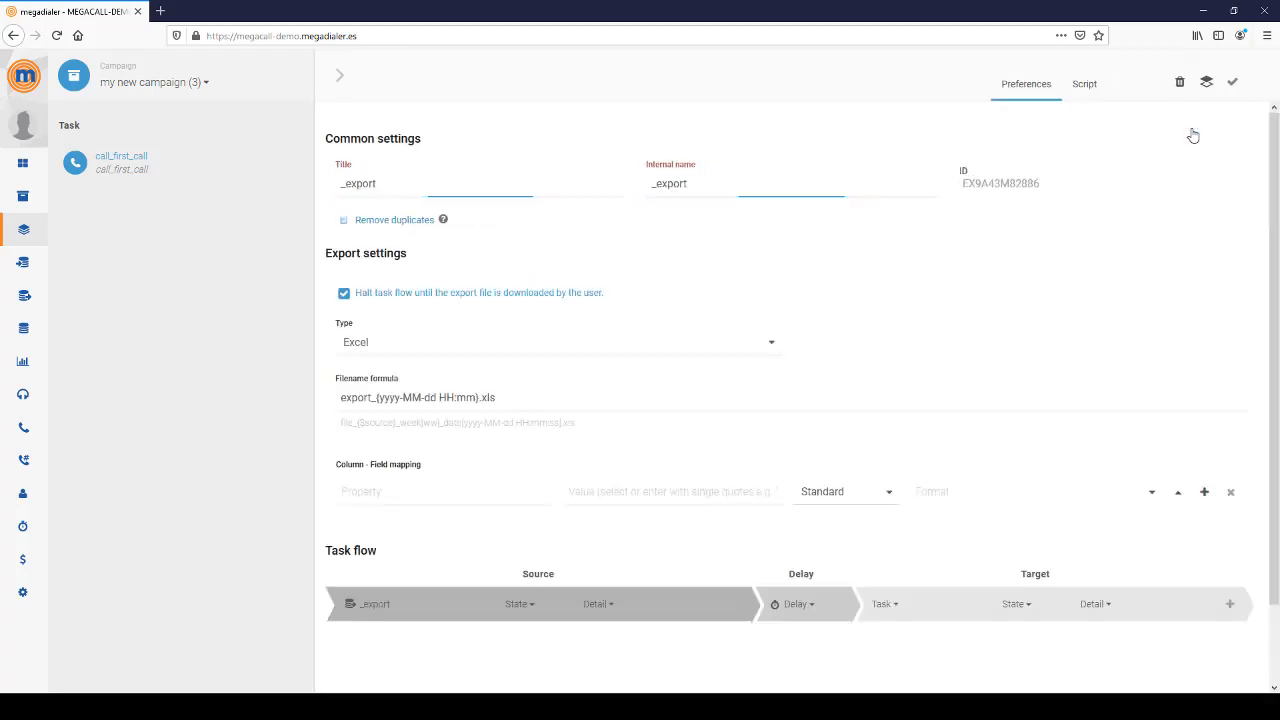
- Set the export task's title and internal name to export_success
{"action": "left_click_drag", "start_coordinate": [417, 185], "coordinate": [286, 170]}
{"action": "type", "text": "ex"}
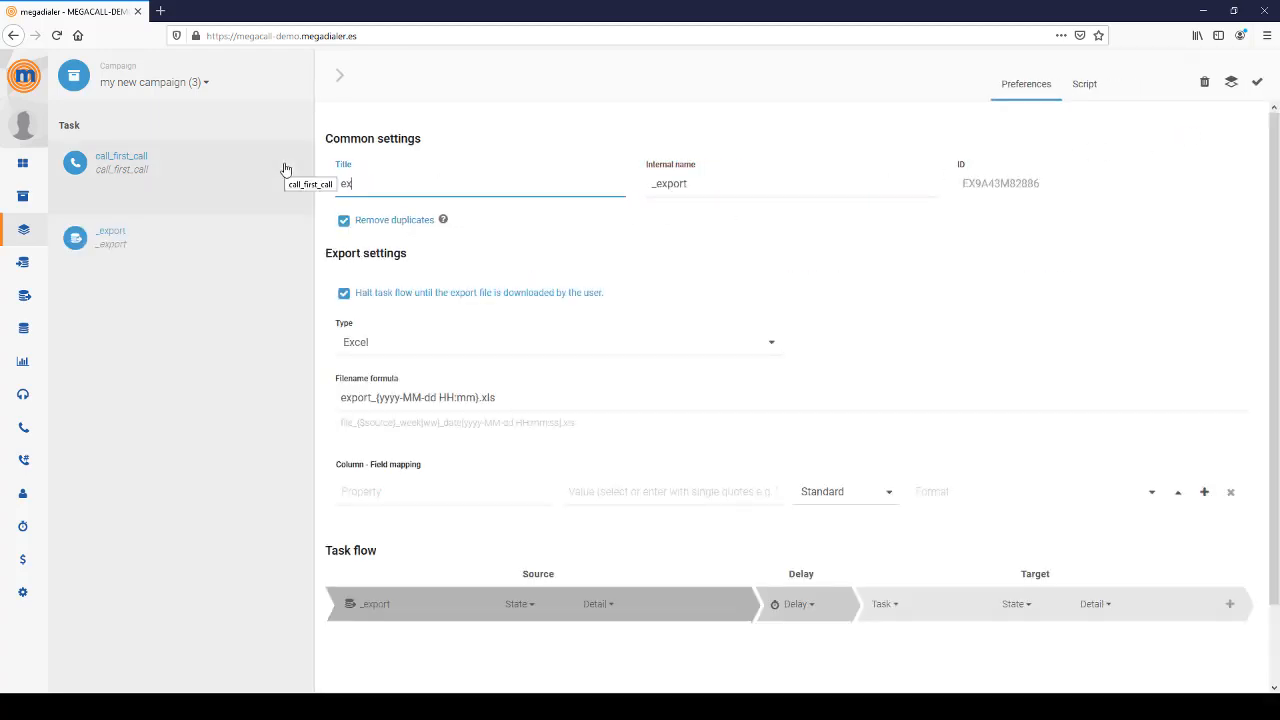
{"action": "type", "text": "port_success"}
{"action": "key", "text": "ctrl+a"}
{"action": "key", "text": "ctrl+c"}
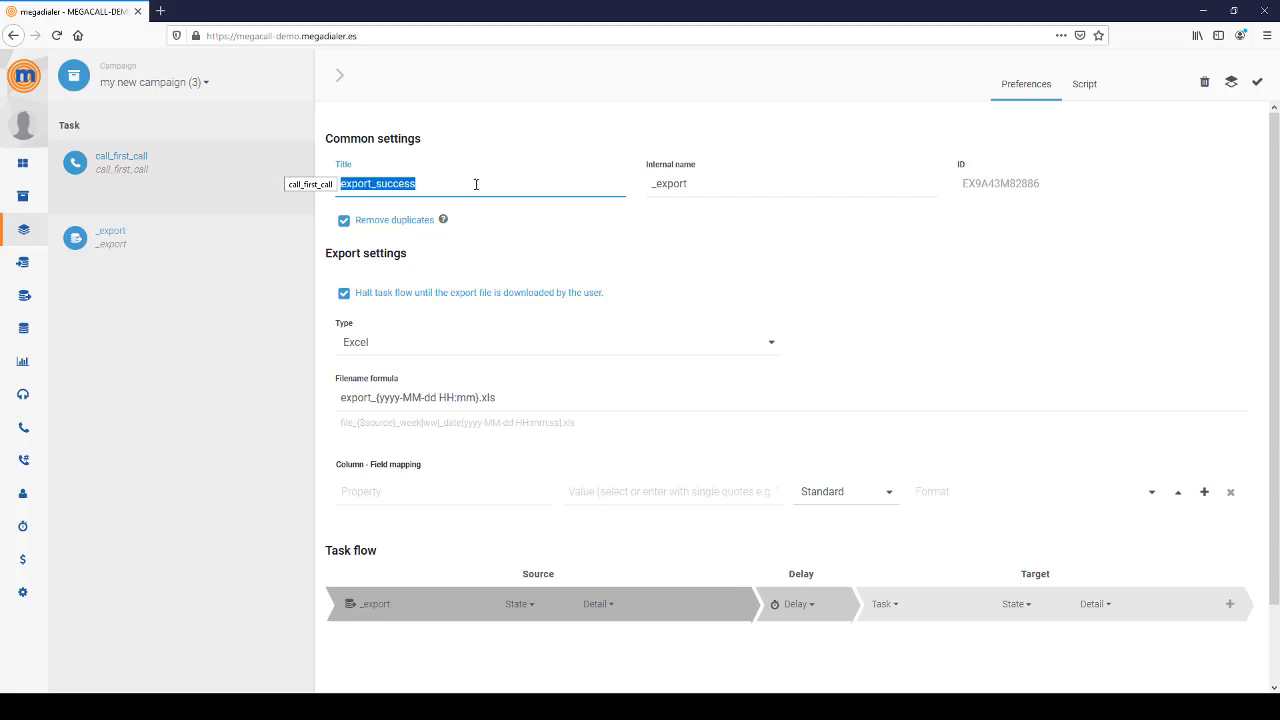
{"action": "left_click", "coordinate": [737, 186]}
{"action": "key", "text": "ctrl+a"}
{"action": "key", "text": "ctrl+v"}
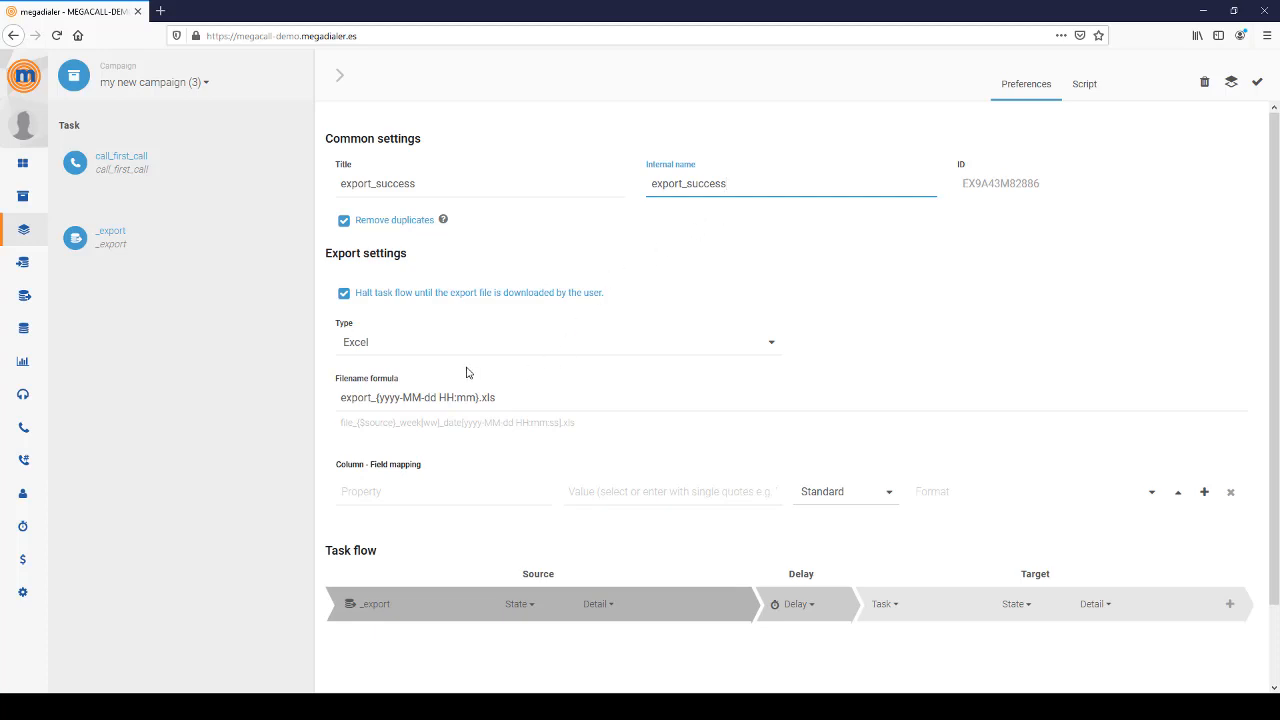
- Keep Excel as the export type and insert 'success' after 'export_' in the filename formula
{"action": "left_click", "coordinate": [369, 348]}
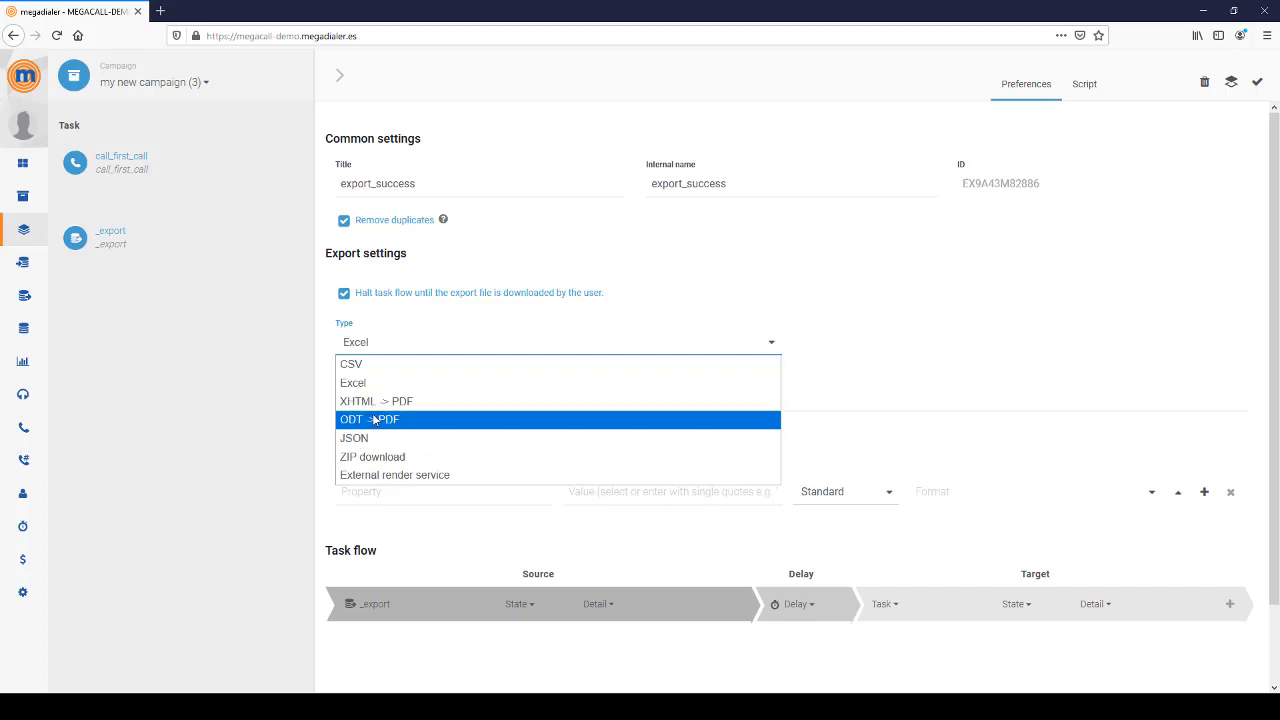
{"action": "left_click", "coordinate": [837, 341]}
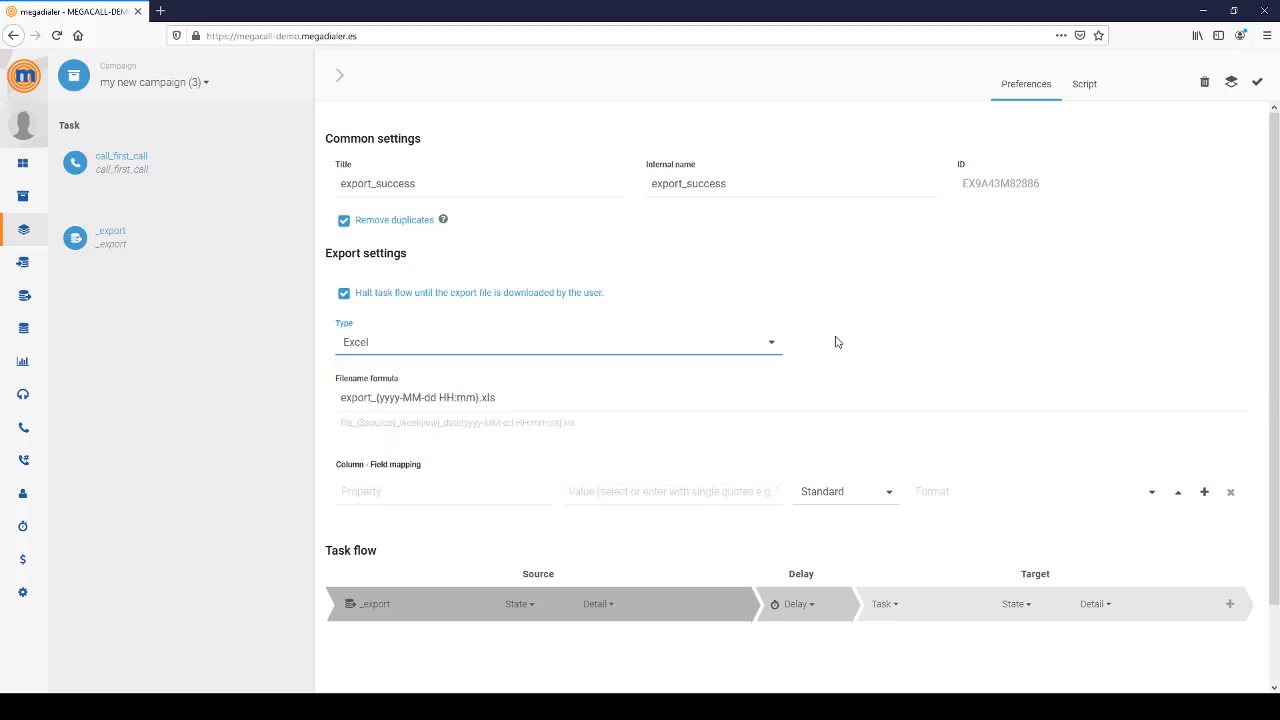
{"action": "left_click", "coordinate": [390, 398]}
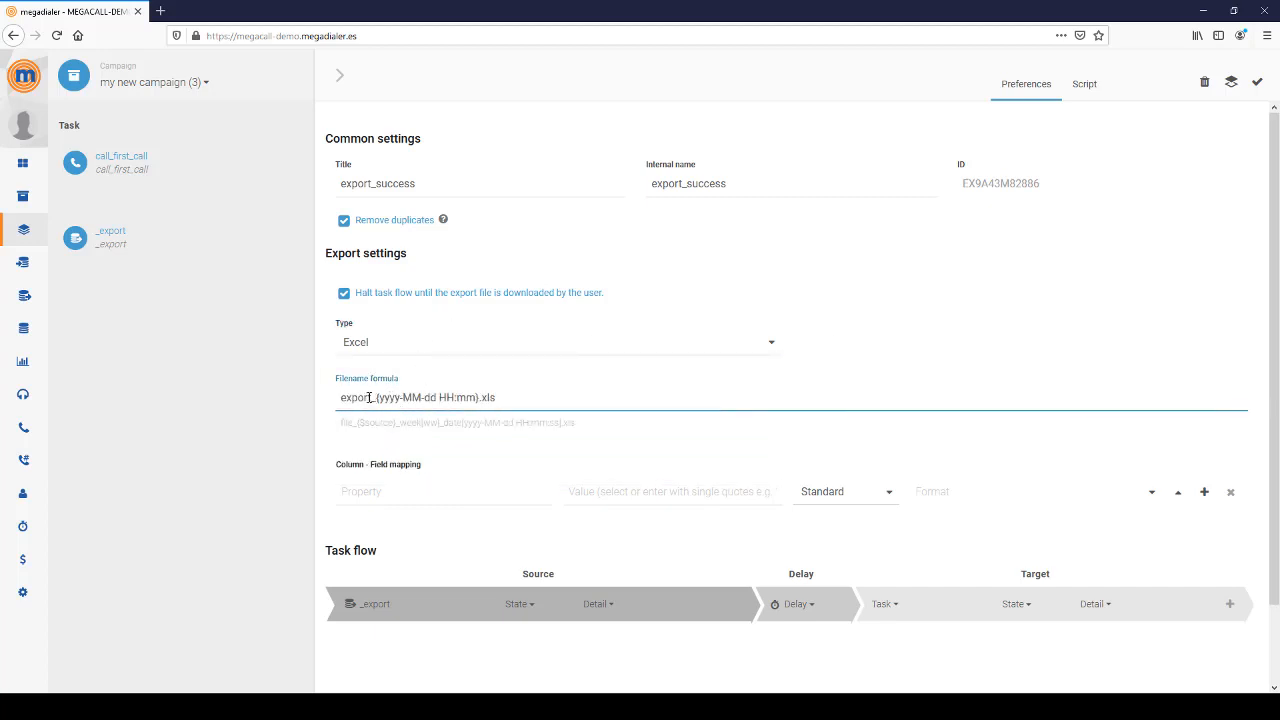
{"action": "type", "text": "success"}
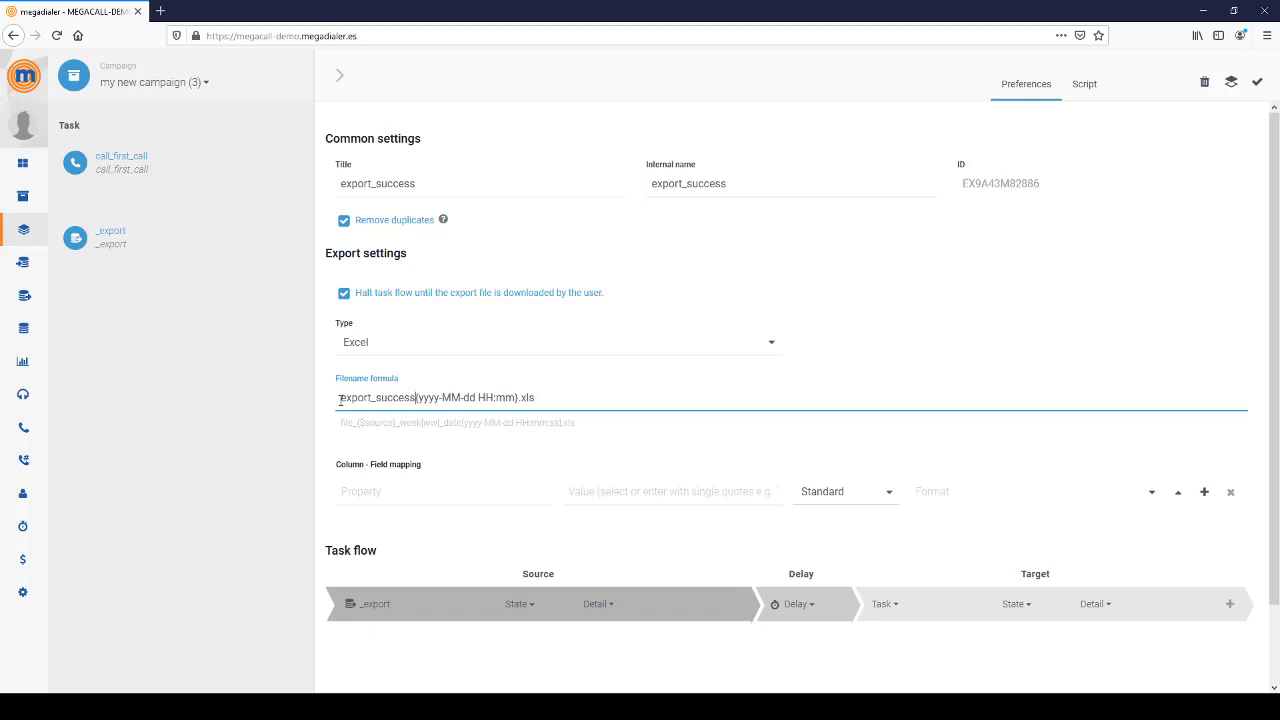
{"action": "left_click_drag", "start_coordinate": [340, 398], "coordinate": [414, 398]}
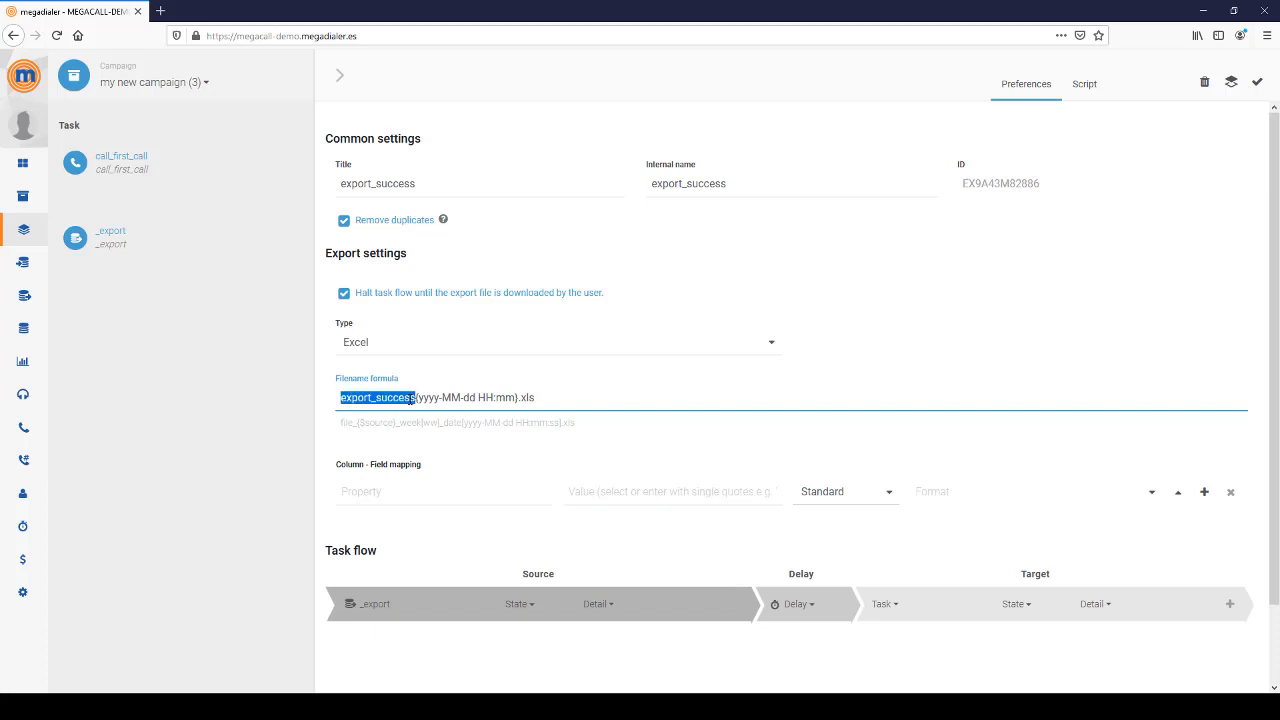
{"action": "left_click", "coordinate": [425, 398]}
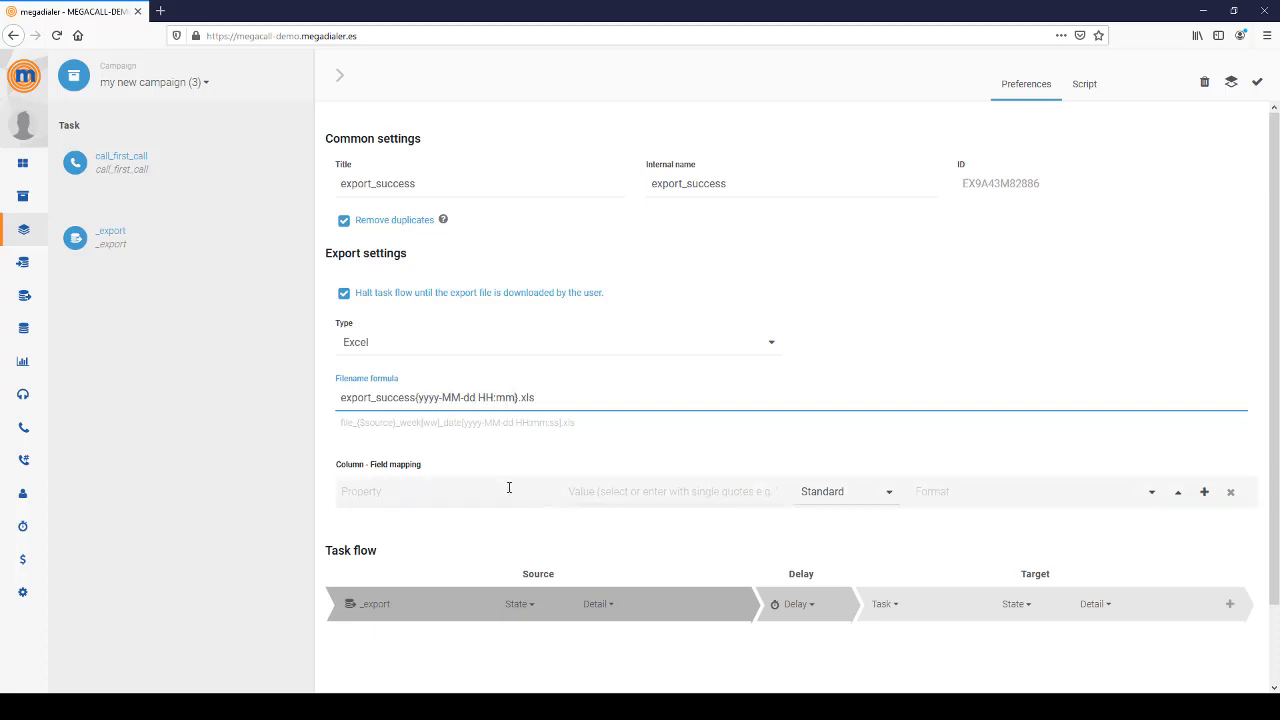
{"action": "left_click", "coordinate": [466, 490]}
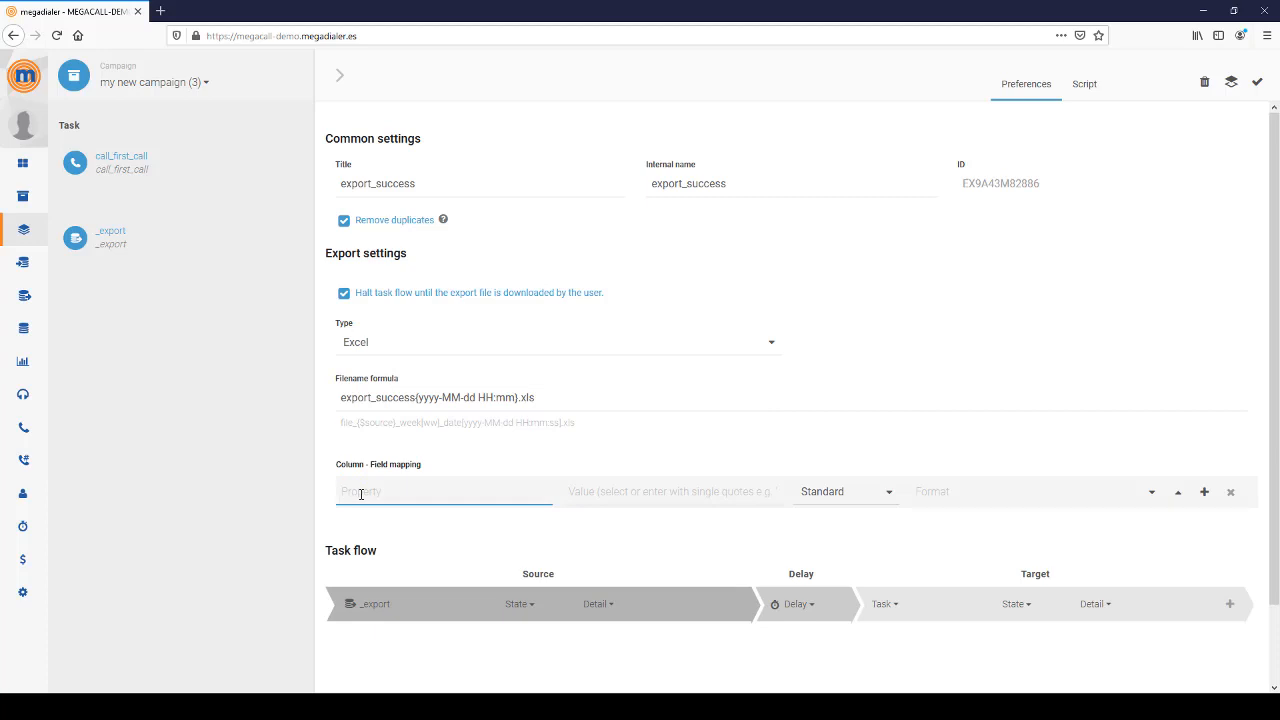
- Enter Name as both the Property and the Value of the column mapping
{"action": "left_click", "coordinate": [1258, 85]}
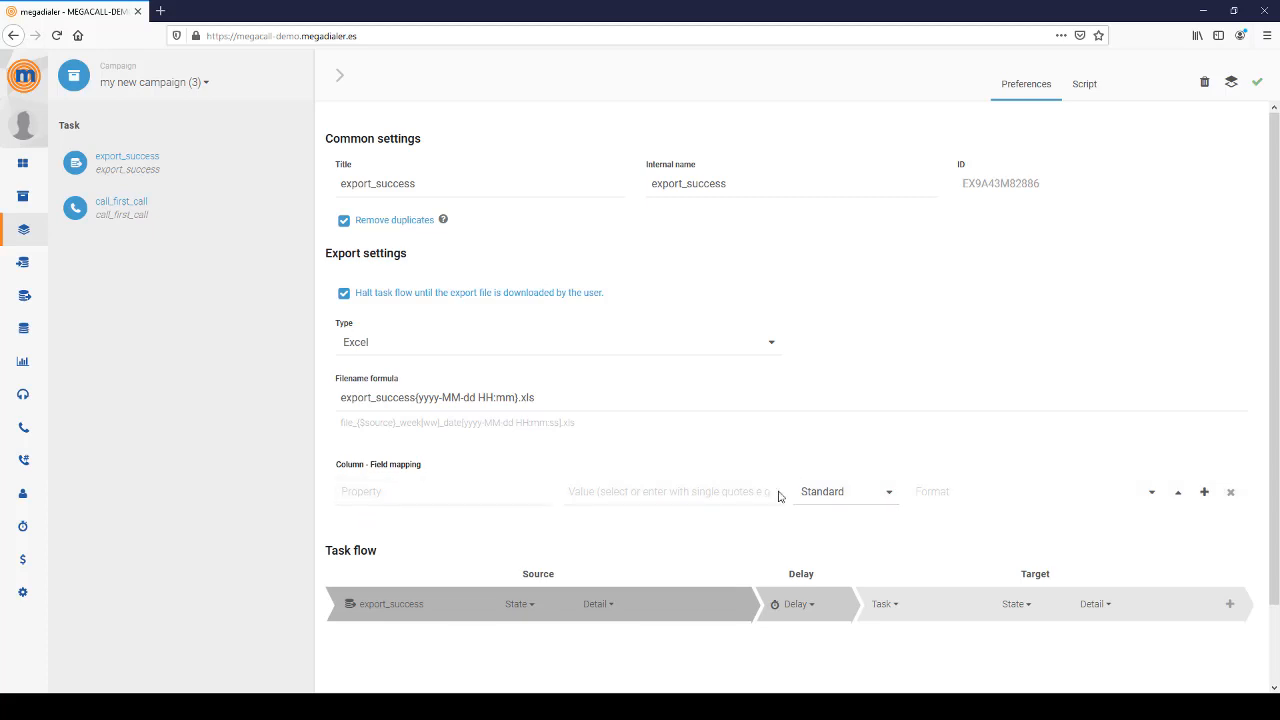
{"action": "left_click", "coordinate": [708, 491]}
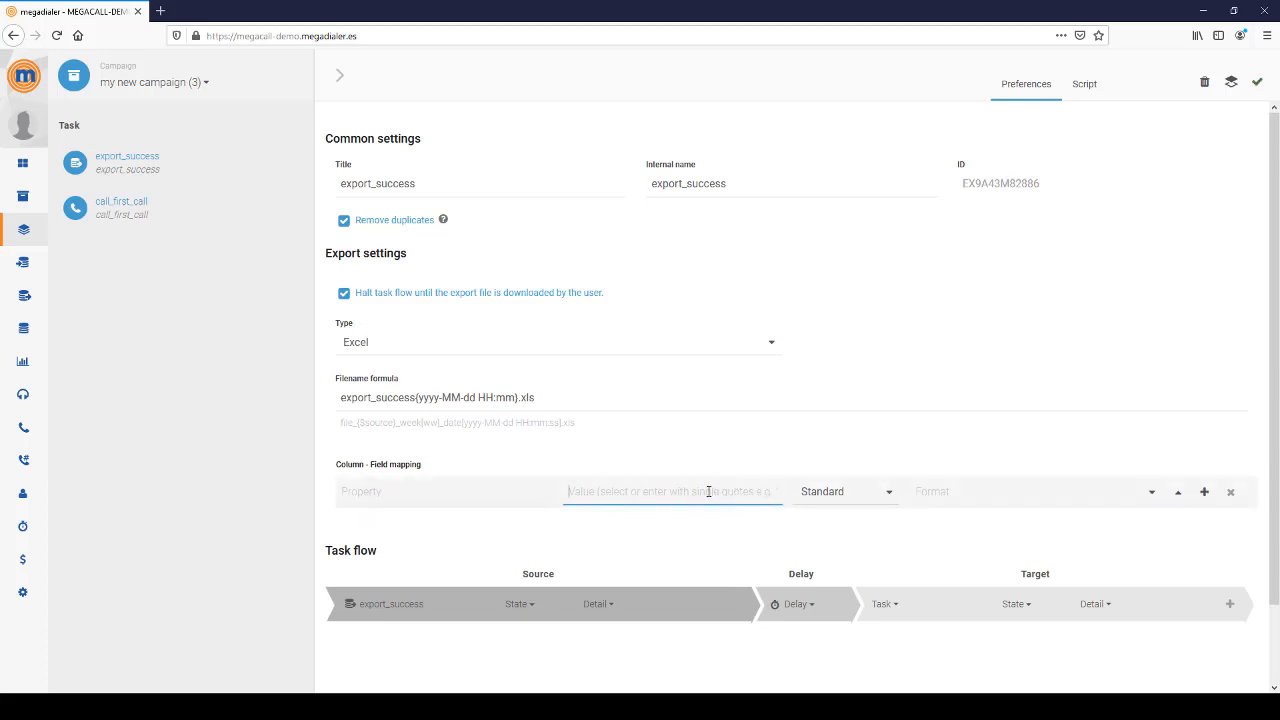
{"action": "left_click", "coordinate": [393, 491]}
{"action": "type", "text": "Name"}
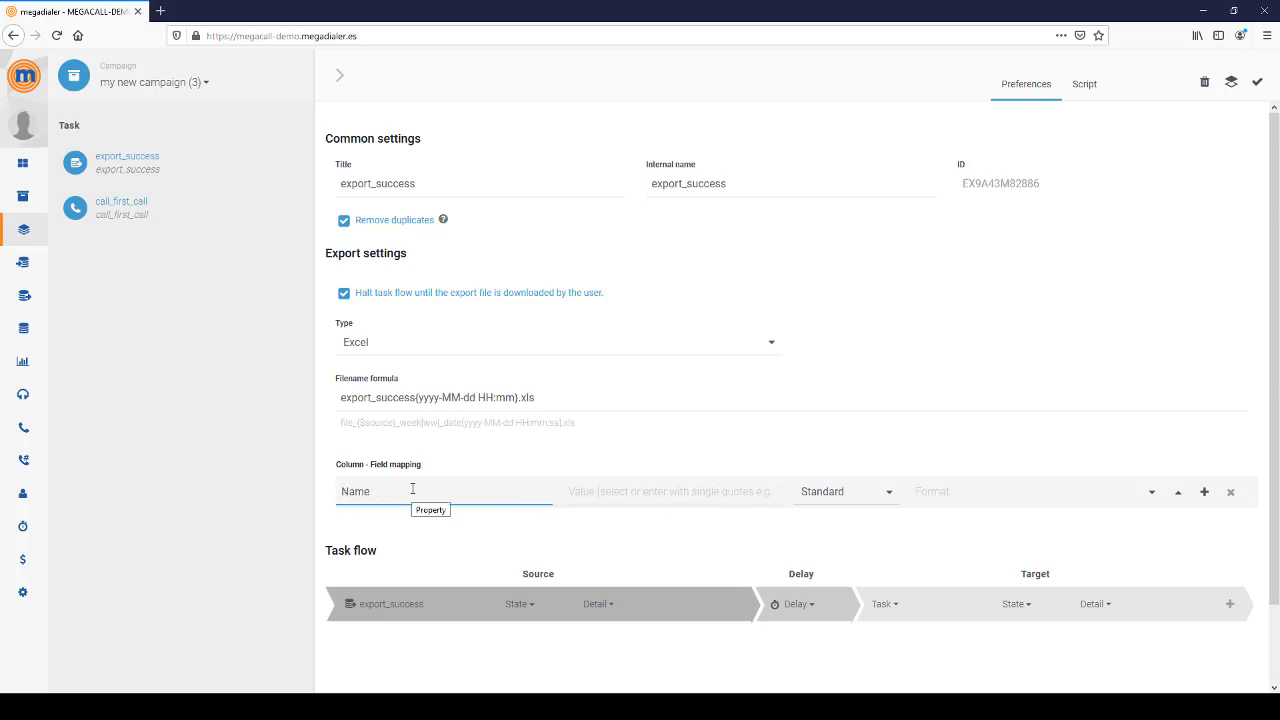
{"action": "left_click", "coordinate": [633, 493]}
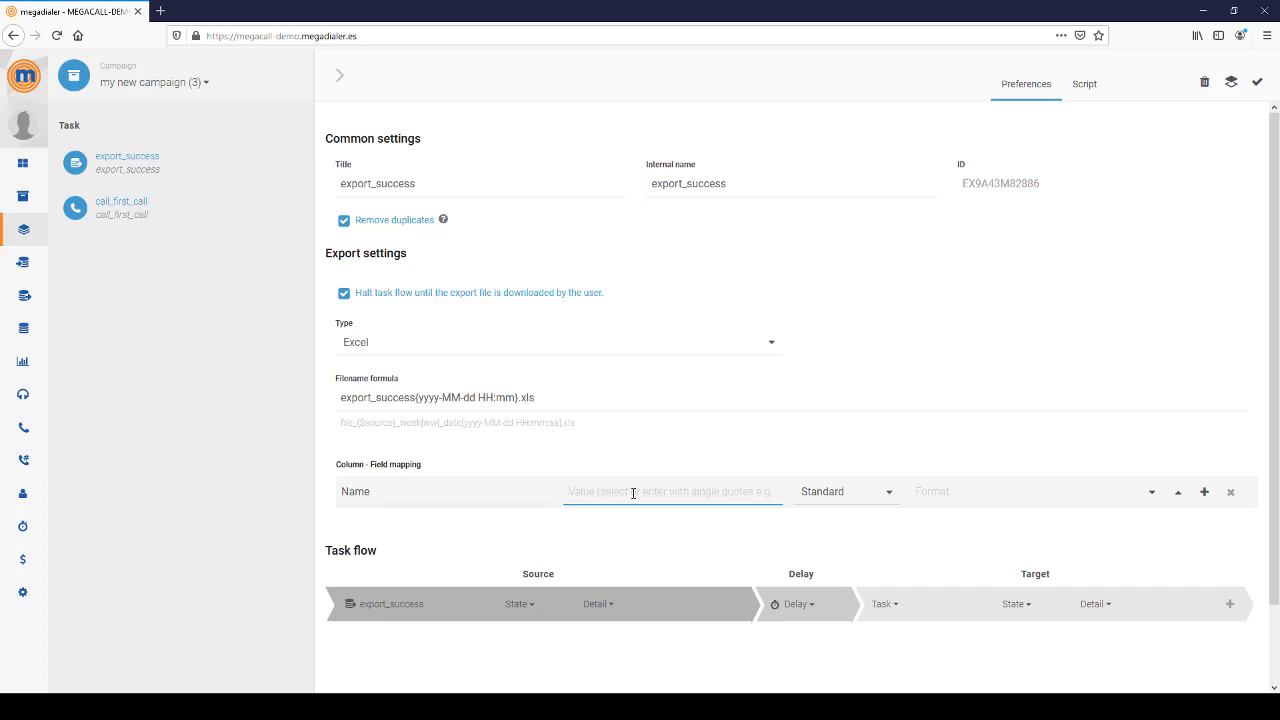
{"action": "type", "text": "Name"}
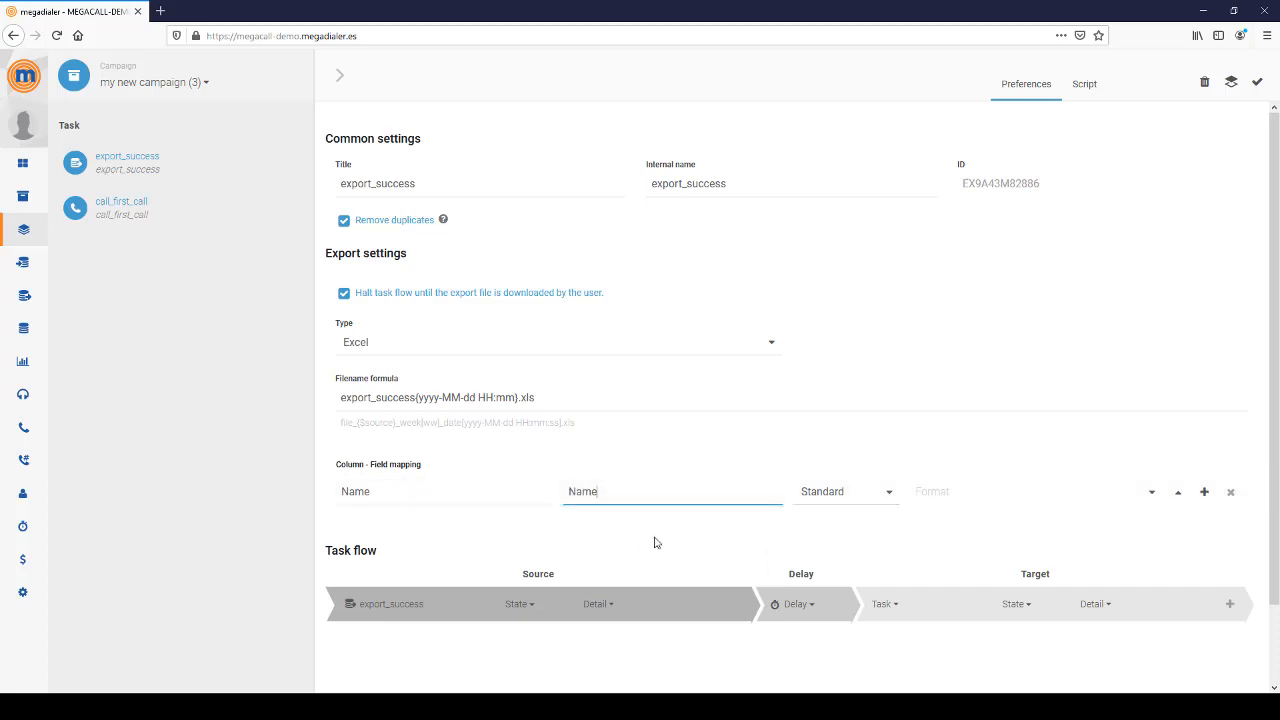
- Keep Standard as the column format and save the export_success task
{"action": "left_click", "coordinate": [548, 503]}
{"action": "double_click", "coordinate": [592, 491]}
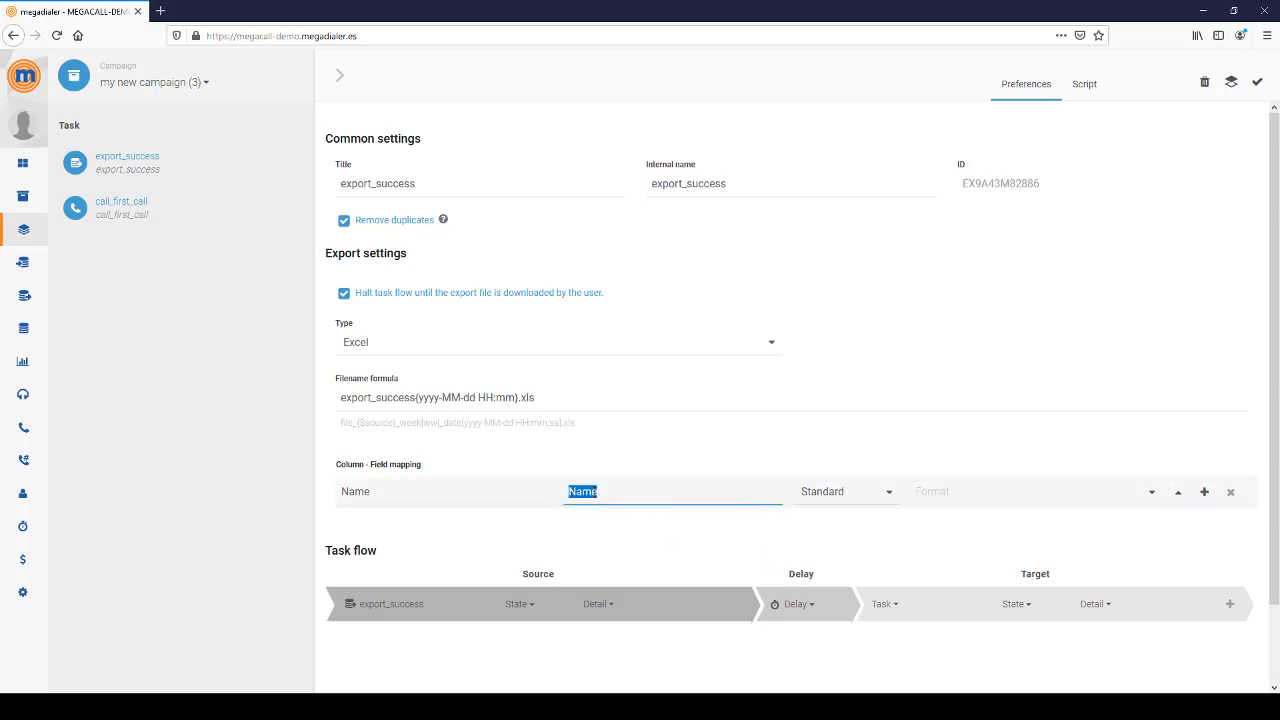
{"action": "left_click", "coordinate": [450, 491]}
{"action": "double_click", "coordinate": [450, 491]}
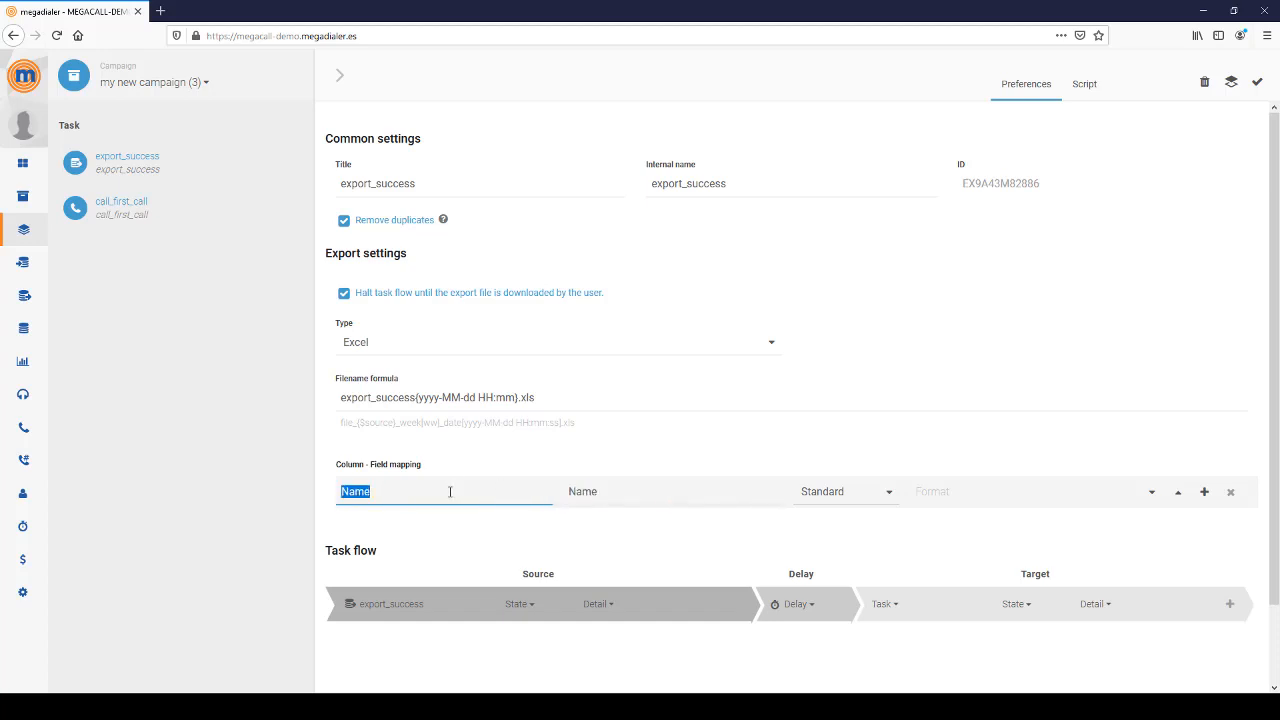
{"action": "left_click", "coordinate": [858, 491]}
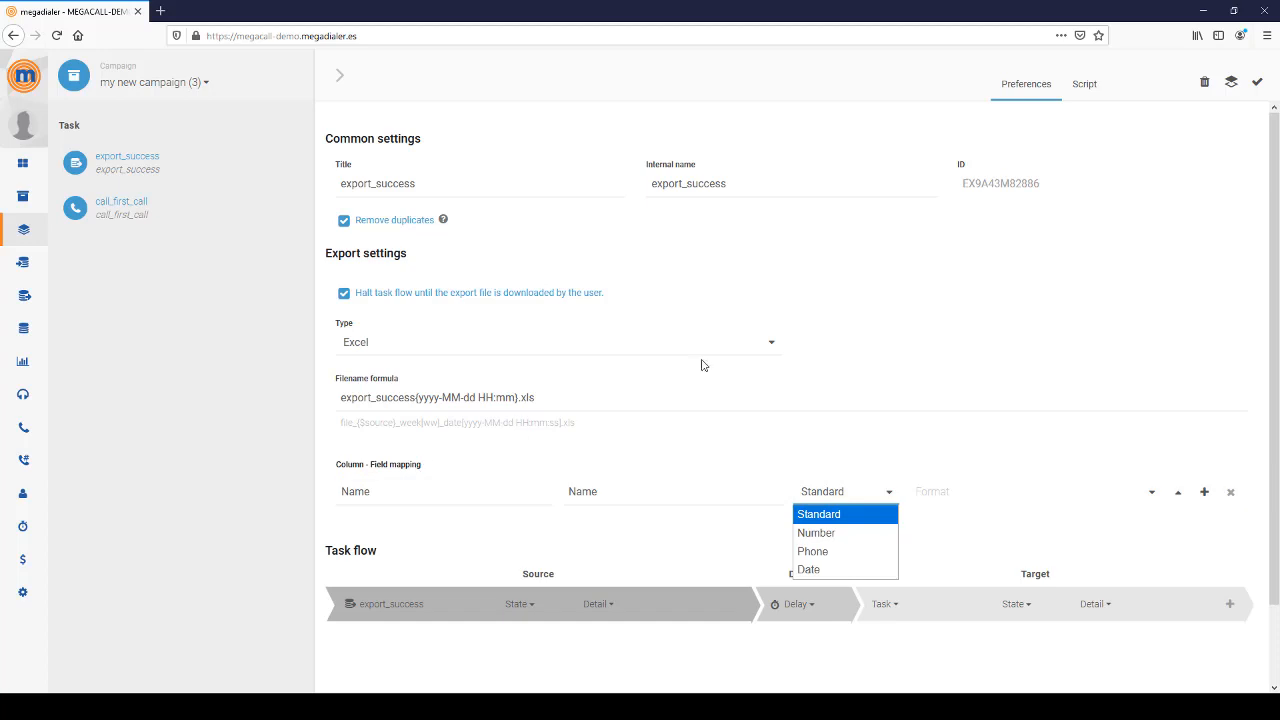
{"action": "left_click", "coordinate": [600, 529]}
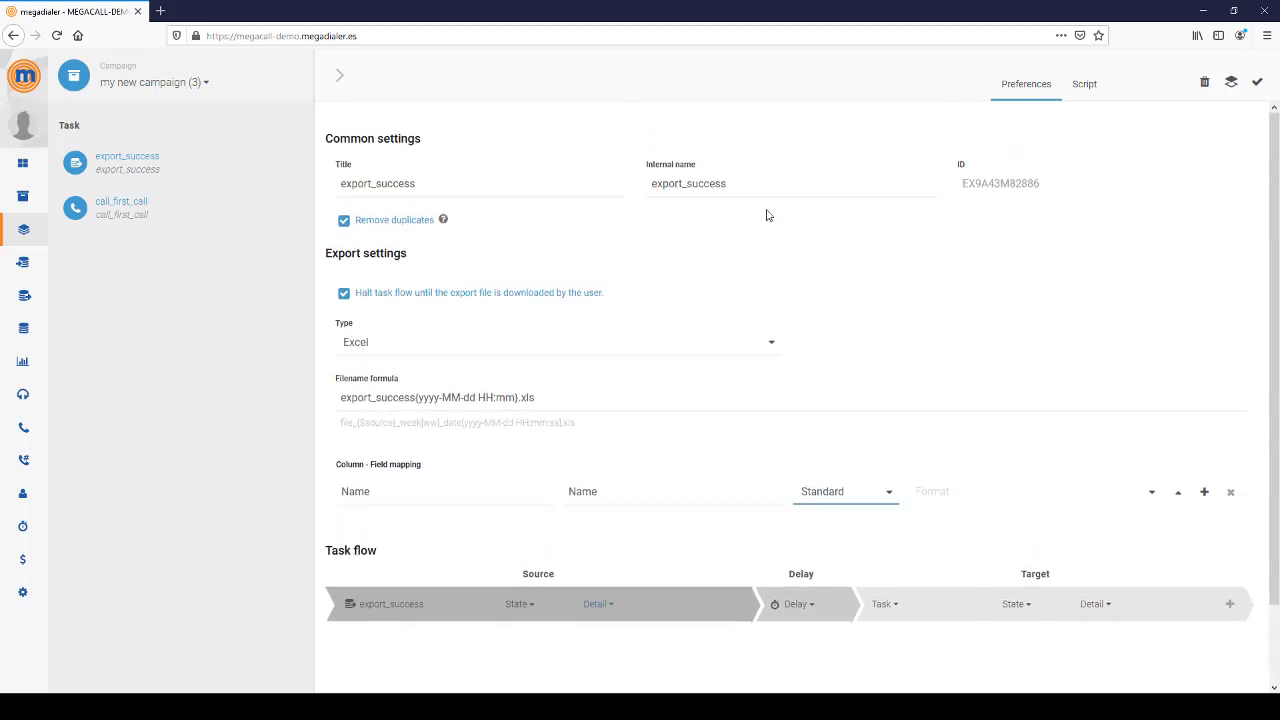
{"action": "left_click", "coordinate": [1256, 88]}
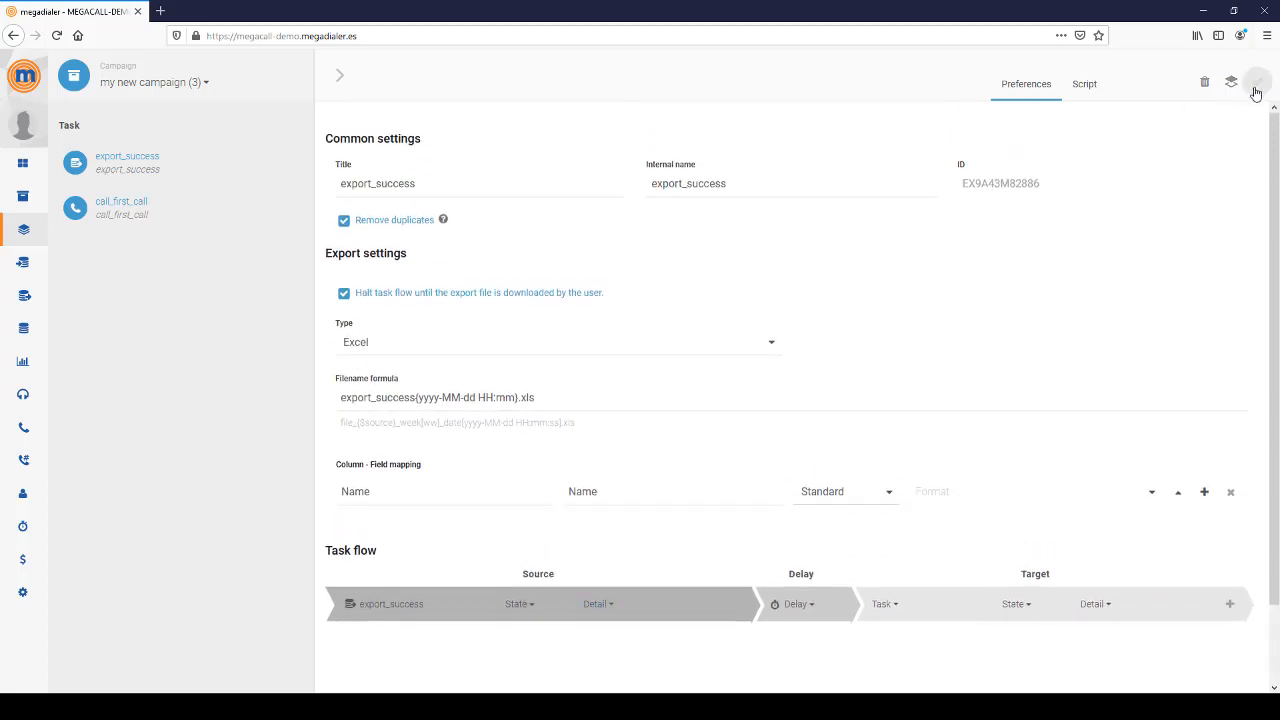
- Collapse the task panel and add a 'new contact' task from the add-task list
{"action": "left_click", "coordinate": [342, 77]}
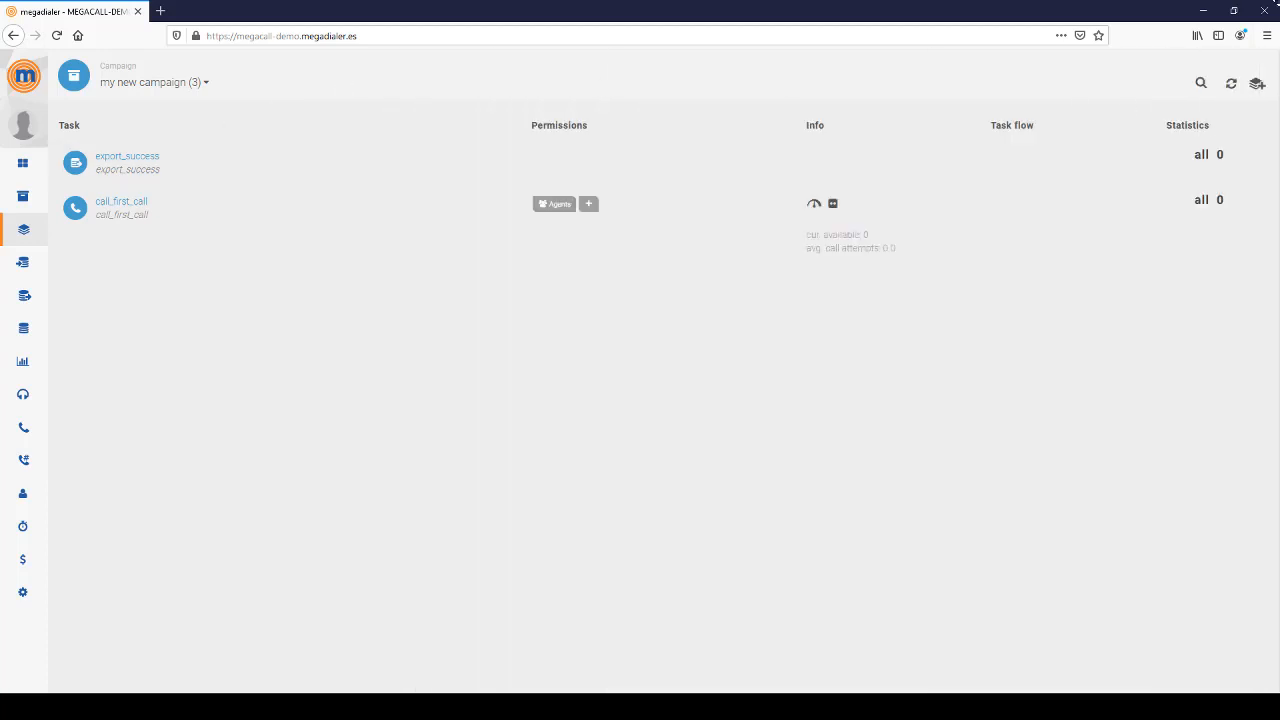
{"action": "left_click", "coordinate": [1257, 83]}
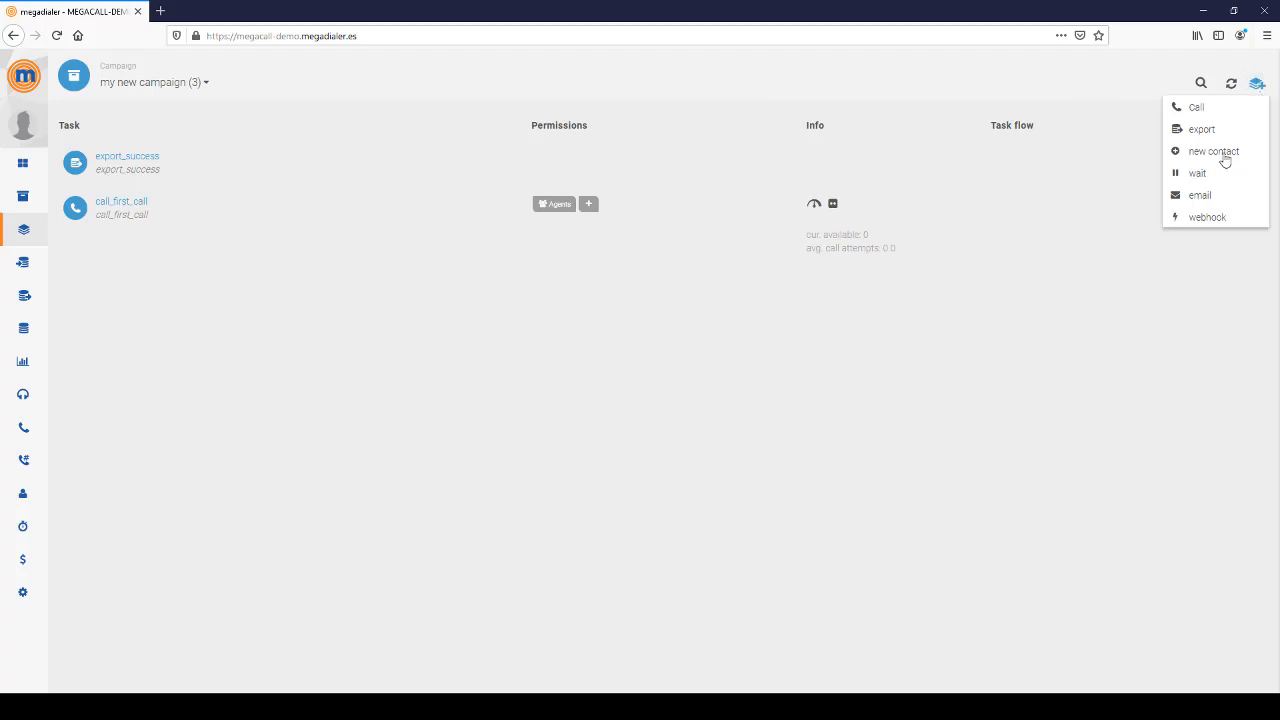
{"action": "left_click", "coordinate": [1193, 160]}
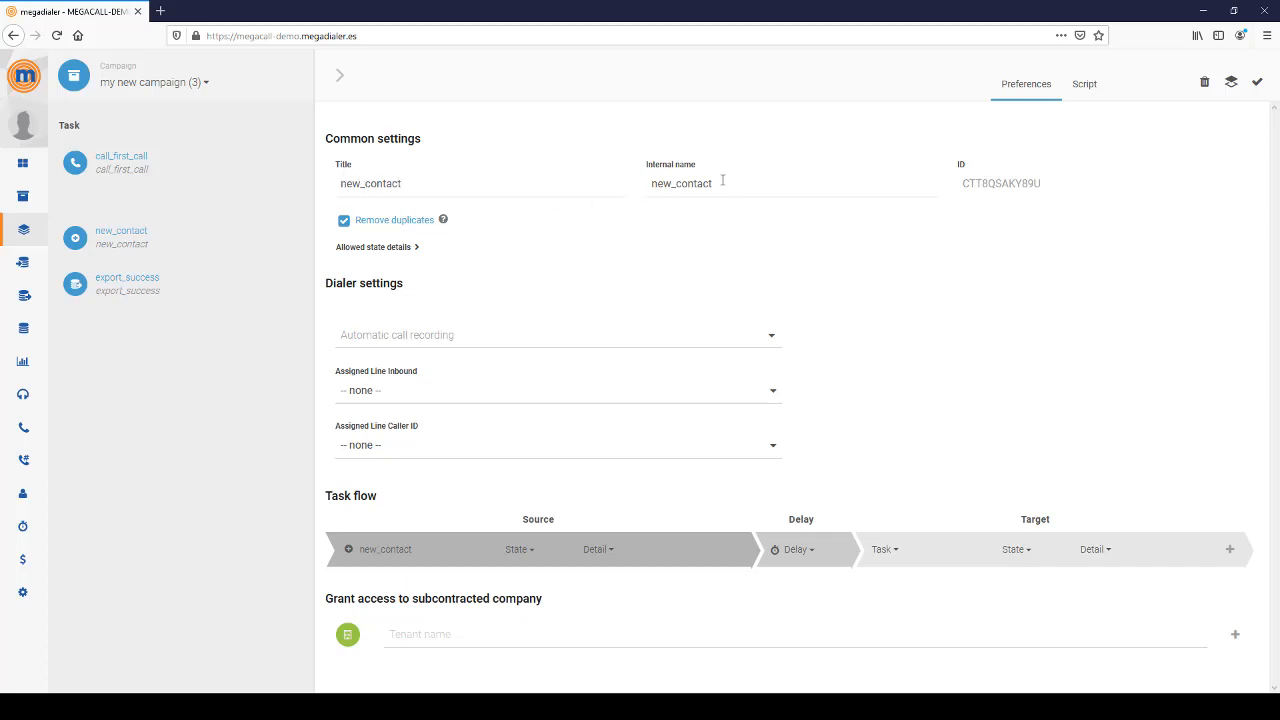
{"action": "left_click", "coordinate": [383, 247]}
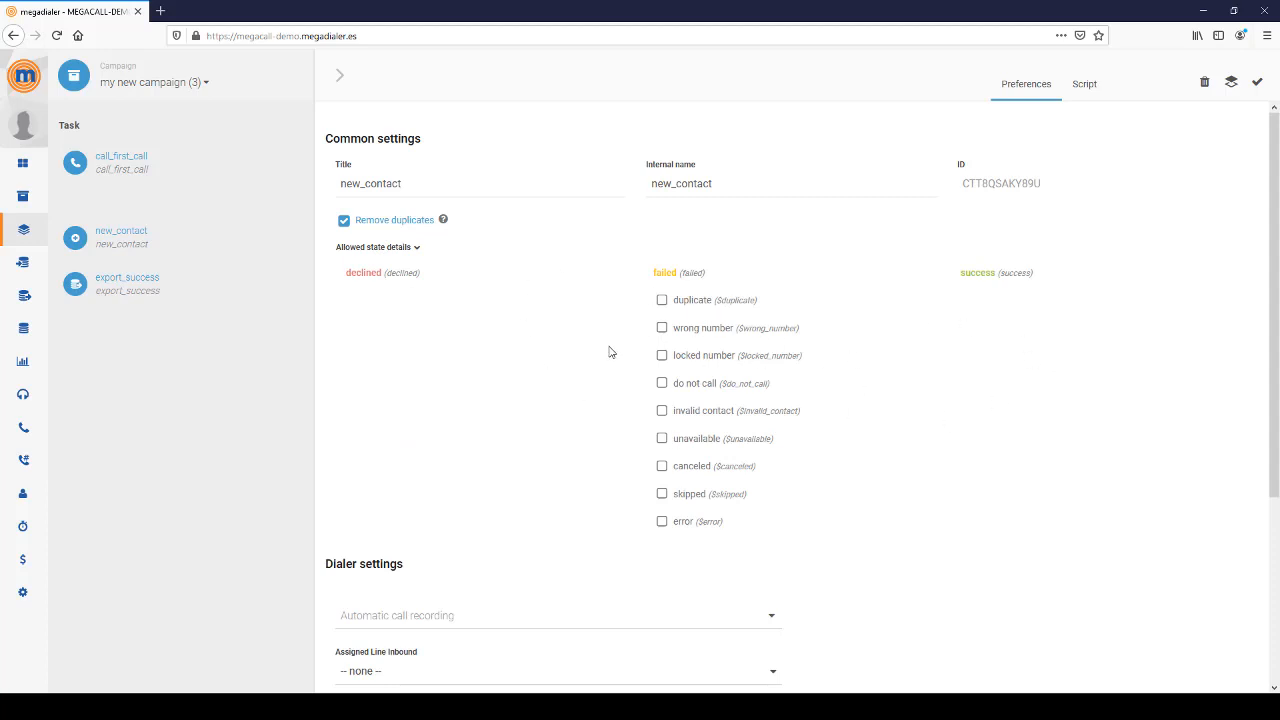
{"action": "scroll", "coordinate": [609, 354], "scroll_direction": "down", "scroll_amount": 1}
{"action": "scroll", "coordinate": [609, 352], "scroll_direction": "down", "scroll_amount": 2}
{"action": "left_click", "coordinate": [405, 352]}
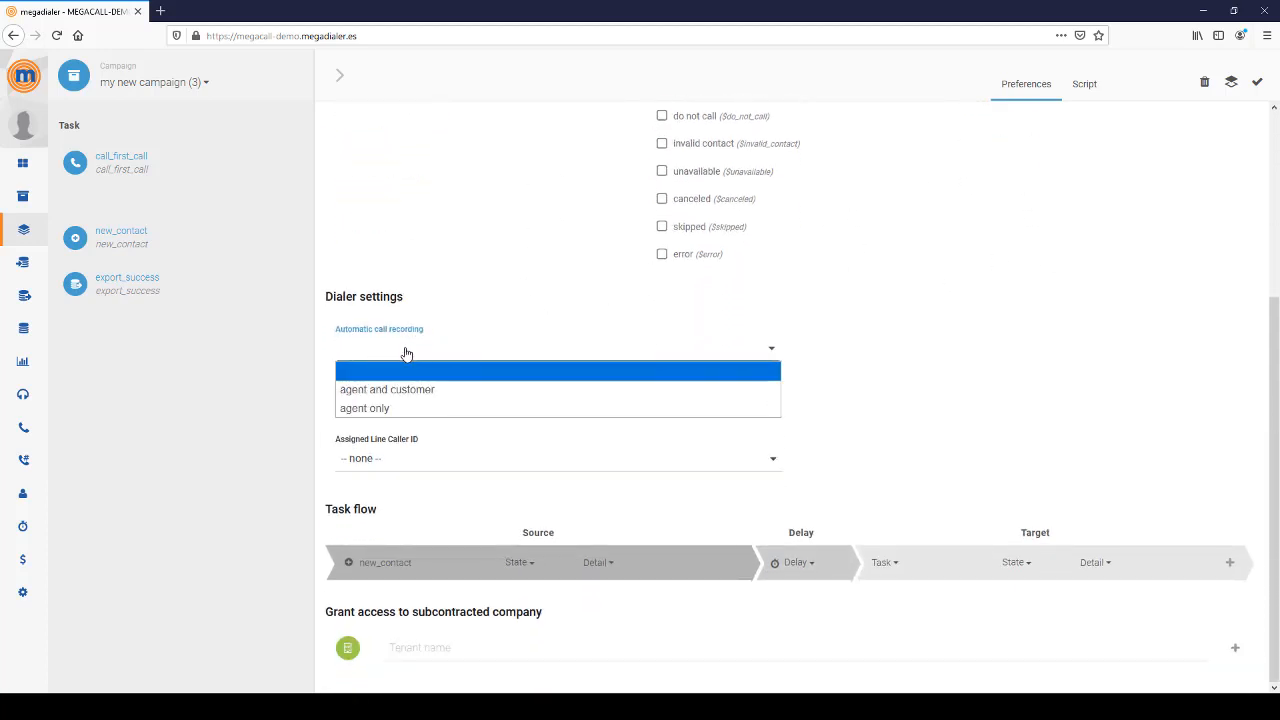
{"action": "left_click", "coordinate": [930, 324]}
{"action": "left_click", "coordinate": [930, 324]}
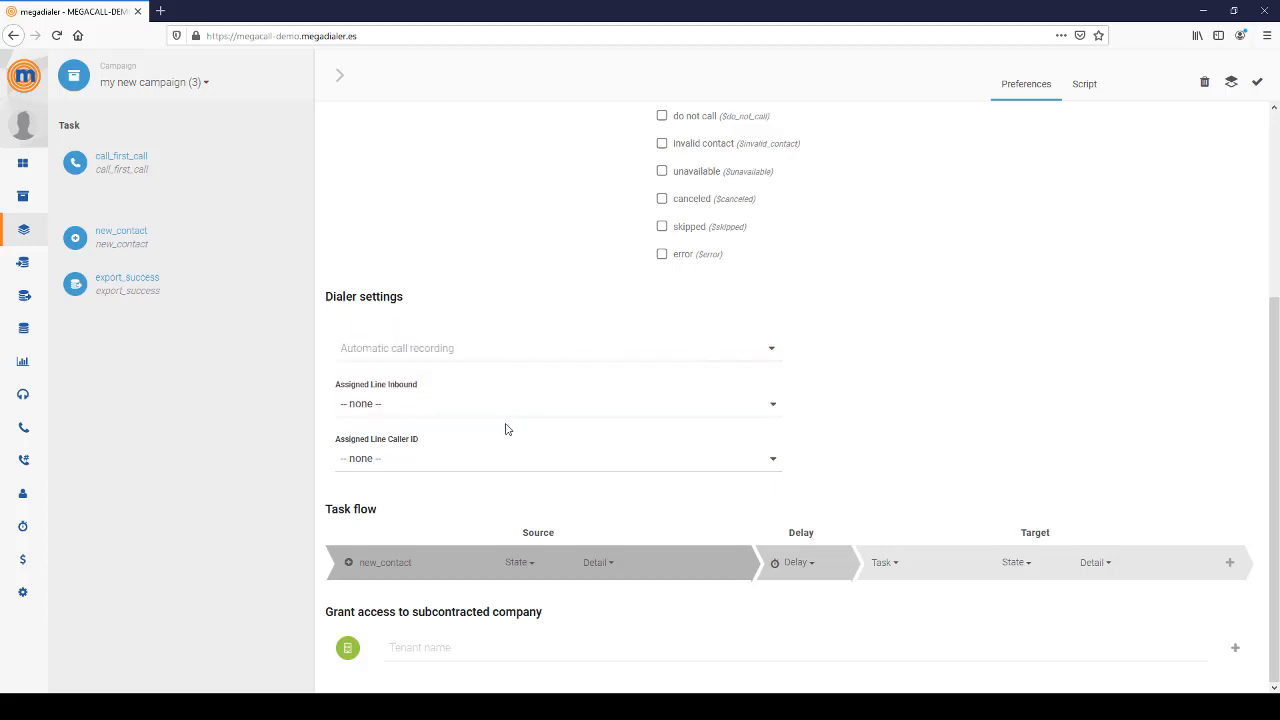
{"action": "left_click", "coordinate": [432, 405]}
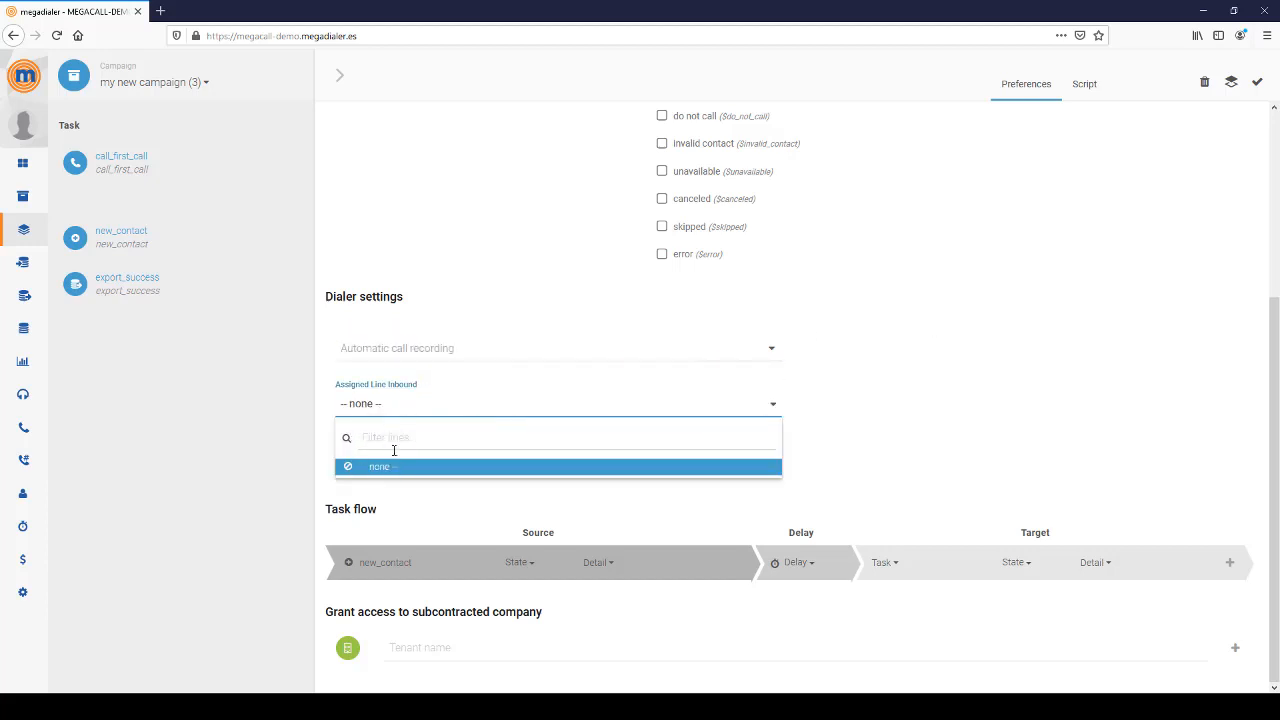
{"action": "left_click", "coordinate": [333, 404]}
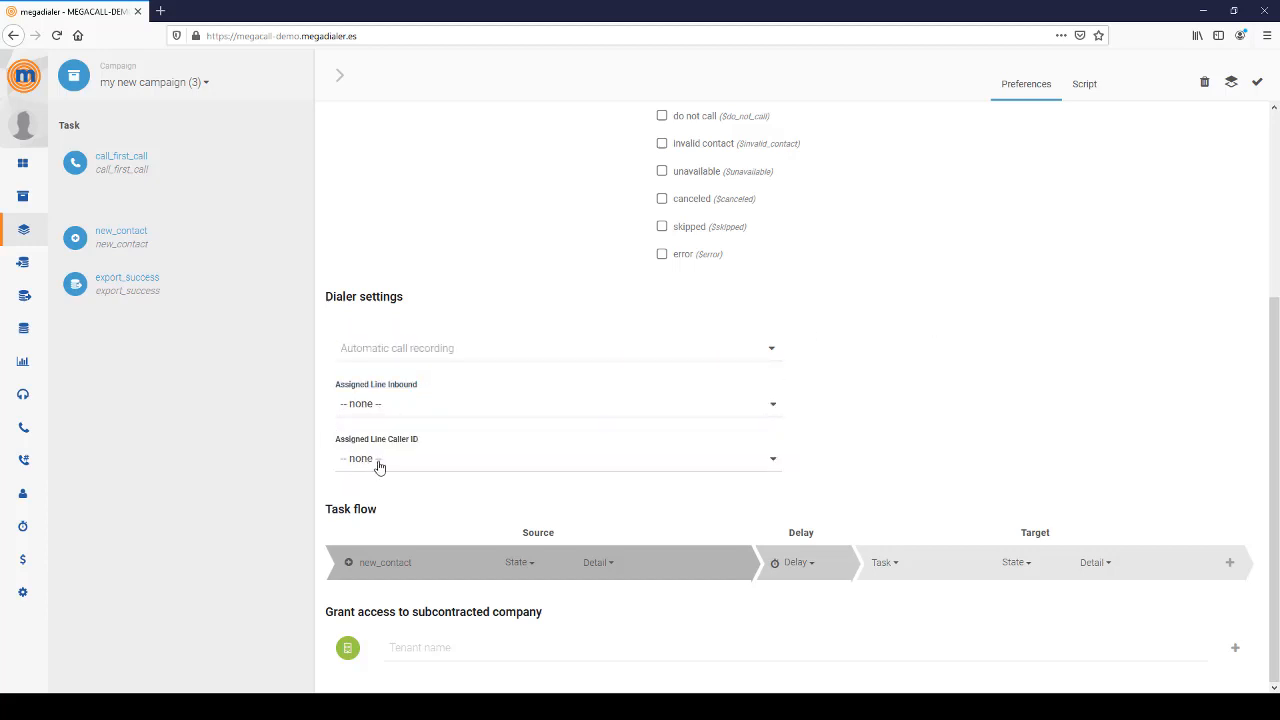
{"action": "left_click", "coordinate": [380, 466]}
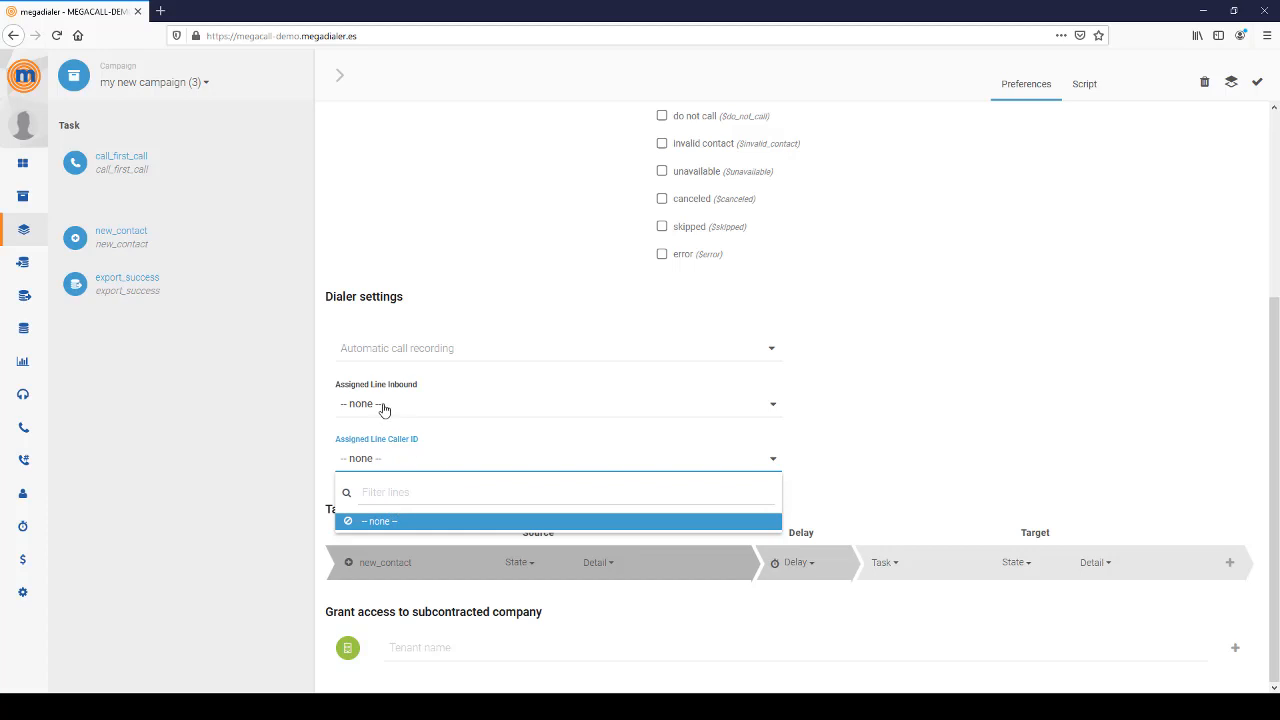
{"action": "left_click", "coordinate": [963, 409]}
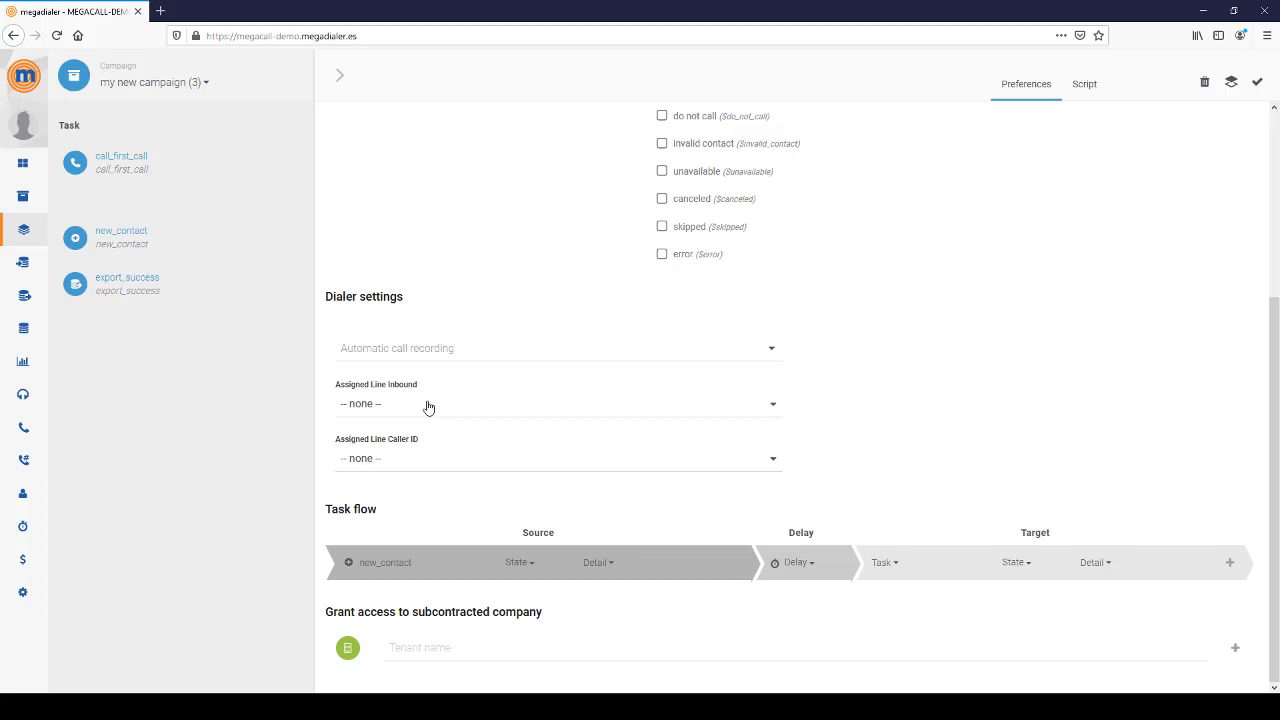
{"action": "left_click", "coordinate": [465, 460]}
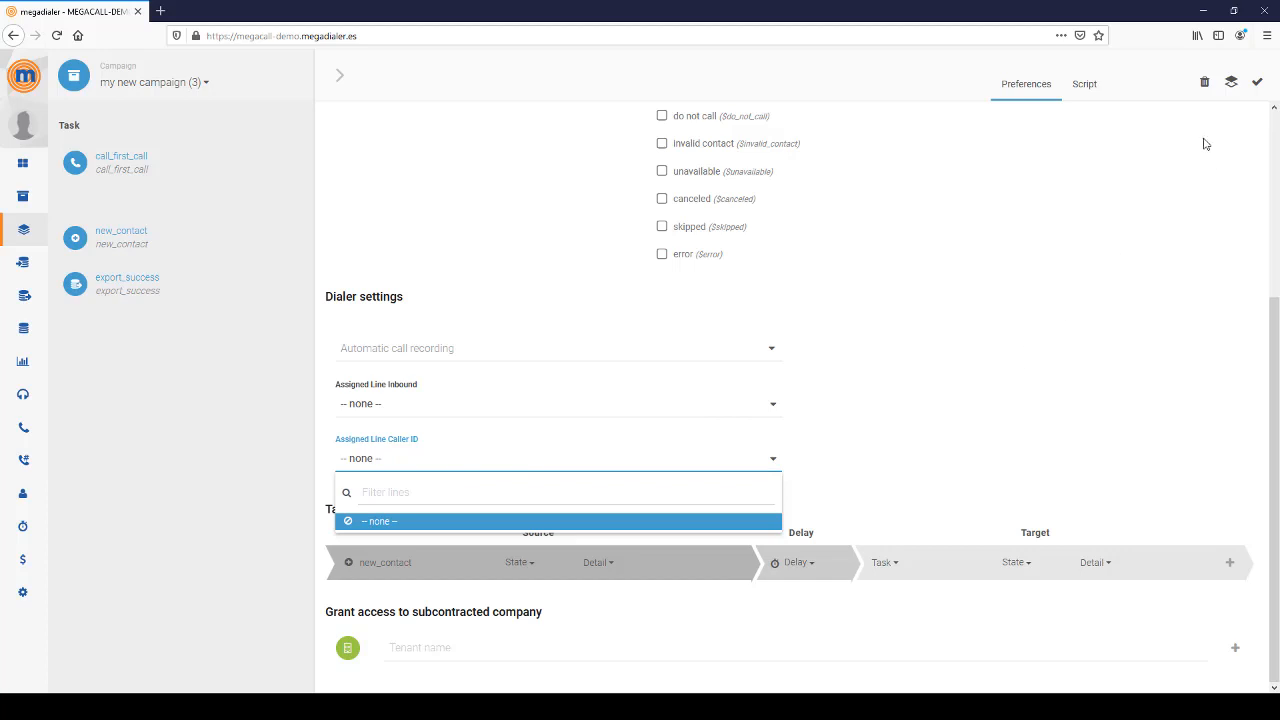
{"action": "scroll", "coordinate": [1038, 261], "scroll_direction": "up", "scroll_amount": 3}
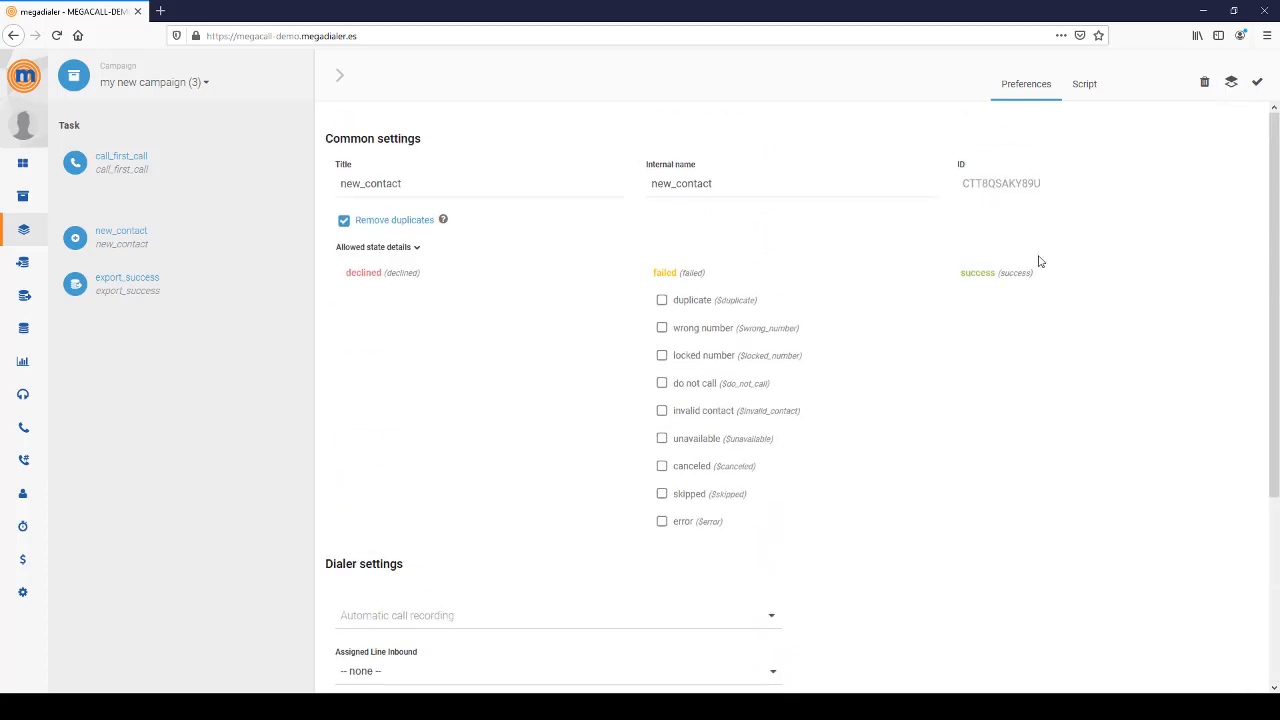
- Save the new_contact task, then add a wait task to the campaign
{"action": "left_click", "coordinate": [1257, 86]}
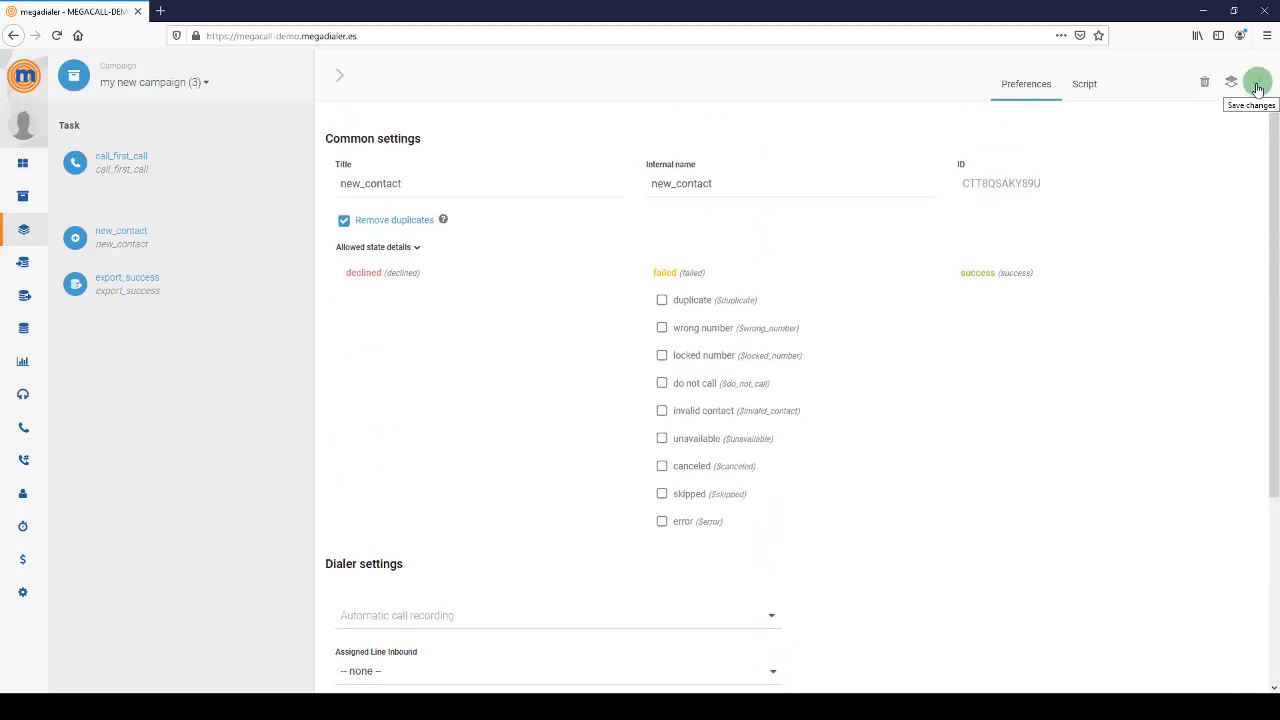
{"action": "left_click", "coordinate": [339, 76]}
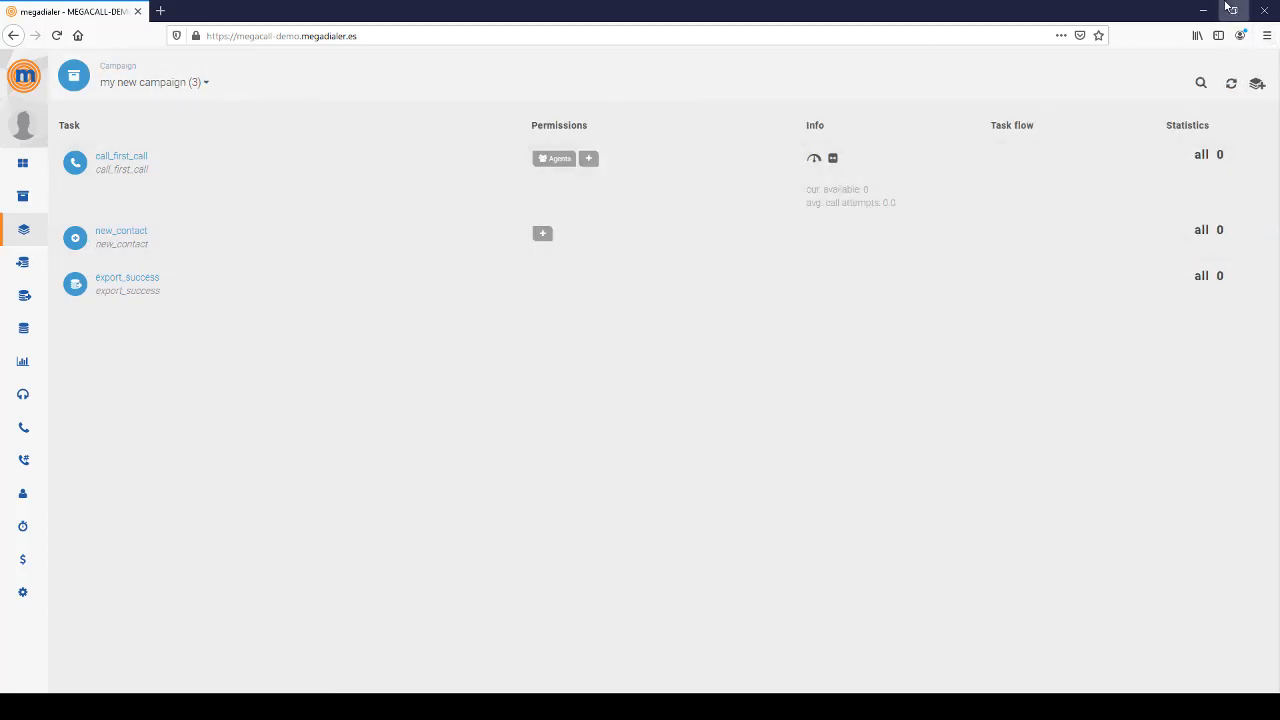
{"action": "left_click", "coordinate": [1257, 84]}
{"action": "left_click", "coordinate": [1196, 172]}
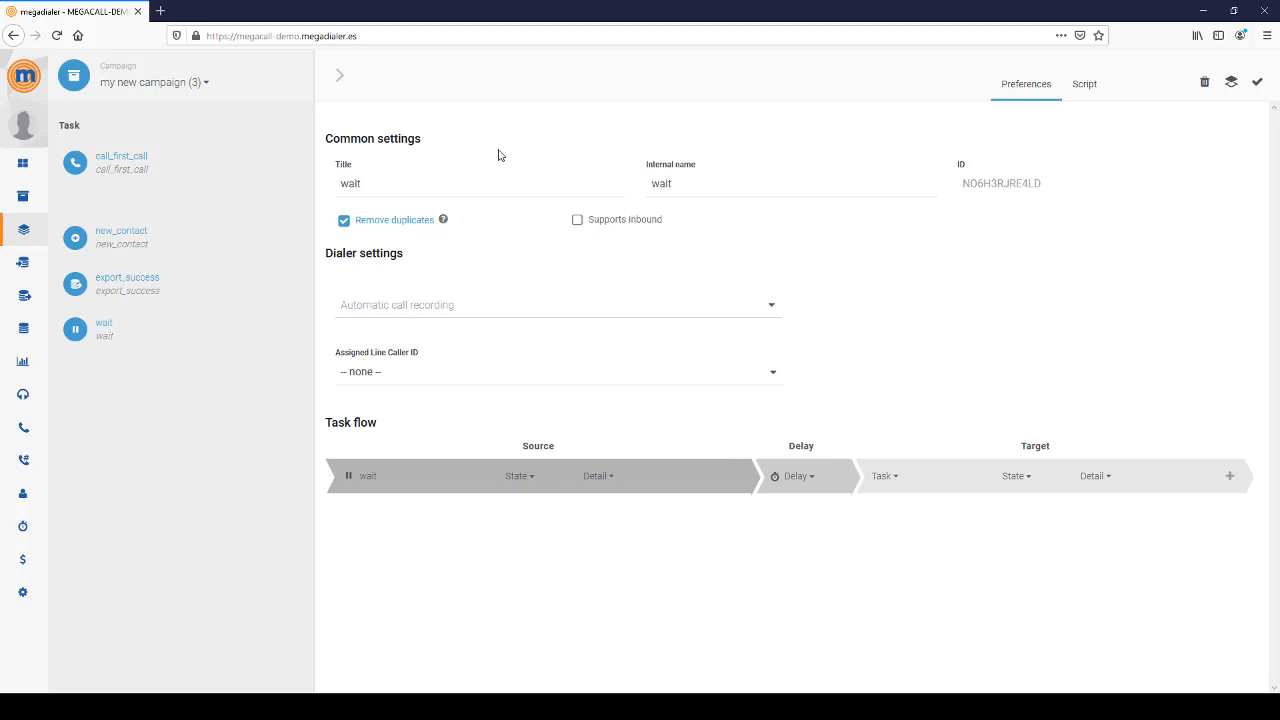
- Set the wait task's delay to 7 days and save it
{"action": "left_click", "coordinate": [431, 179]}
{"action": "left_click", "coordinate": [804, 480]}
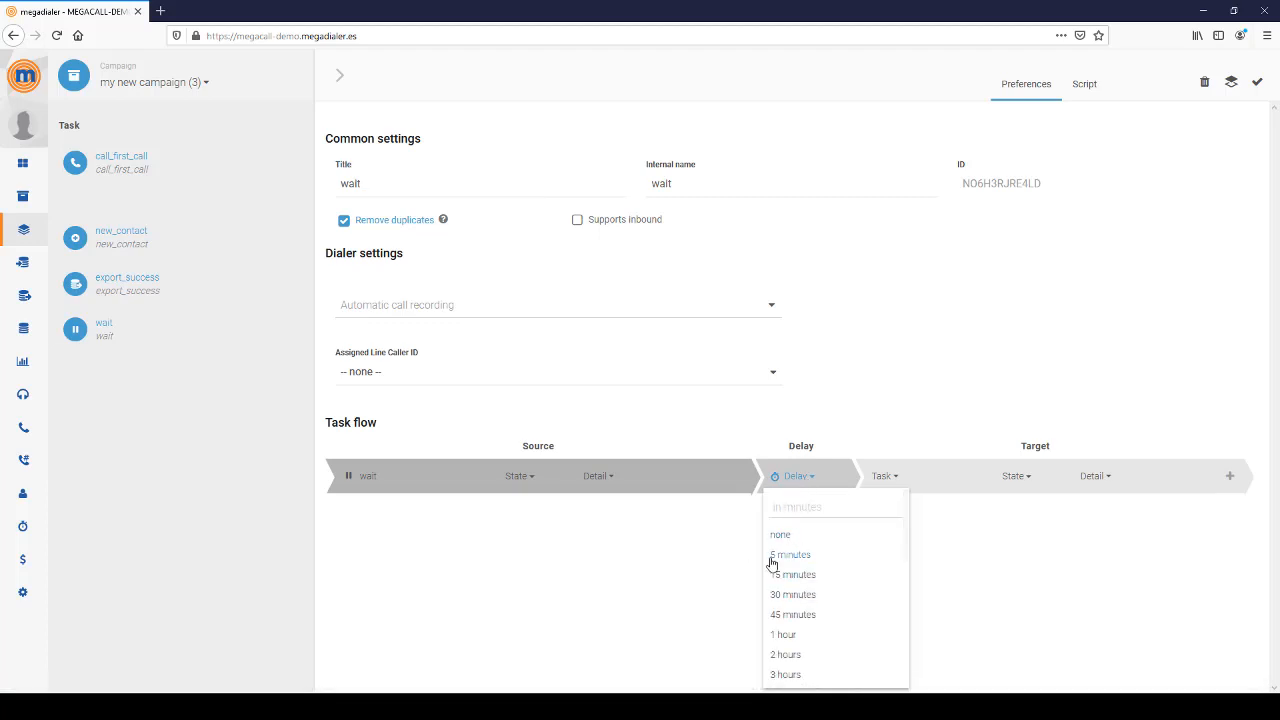
{"action": "scroll", "coordinate": [804, 596], "scroll_direction": "down", "scroll_amount": 3}
{"action": "scroll", "coordinate": [804, 596], "scroll_direction": "down", "scroll_amount": 5}
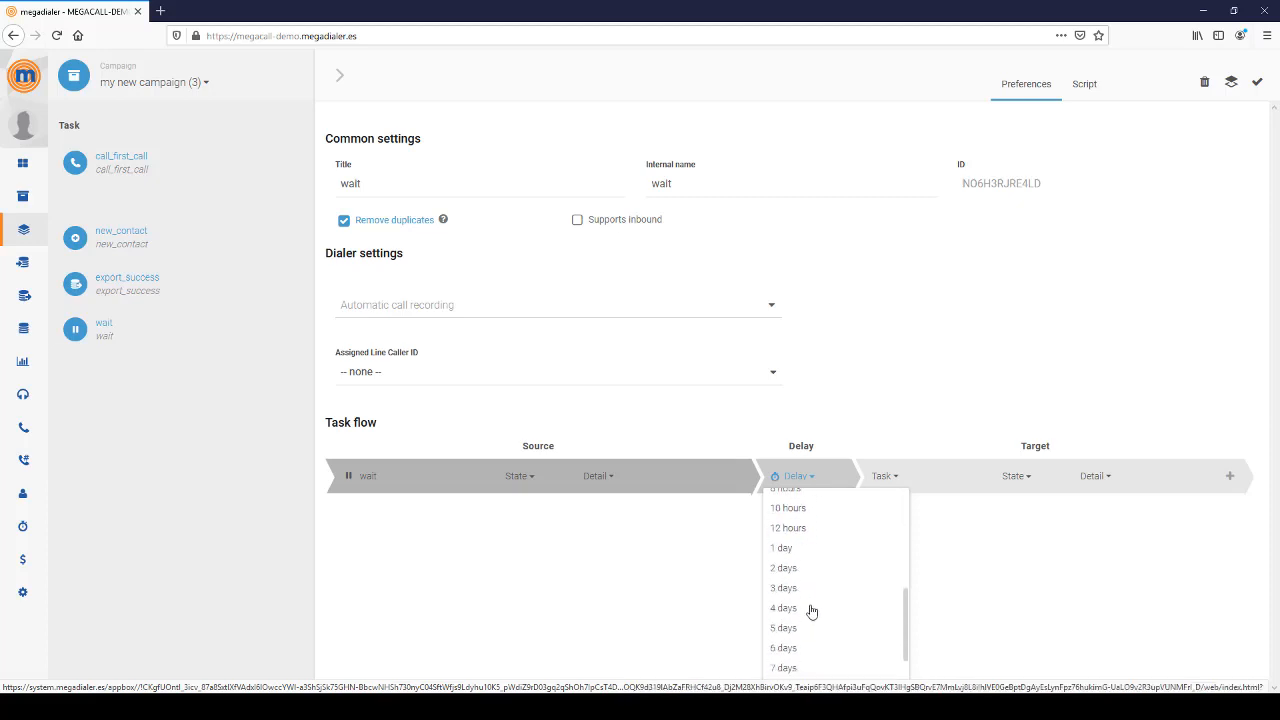
{"action": "left_click", "coordinate": [786, 603]}
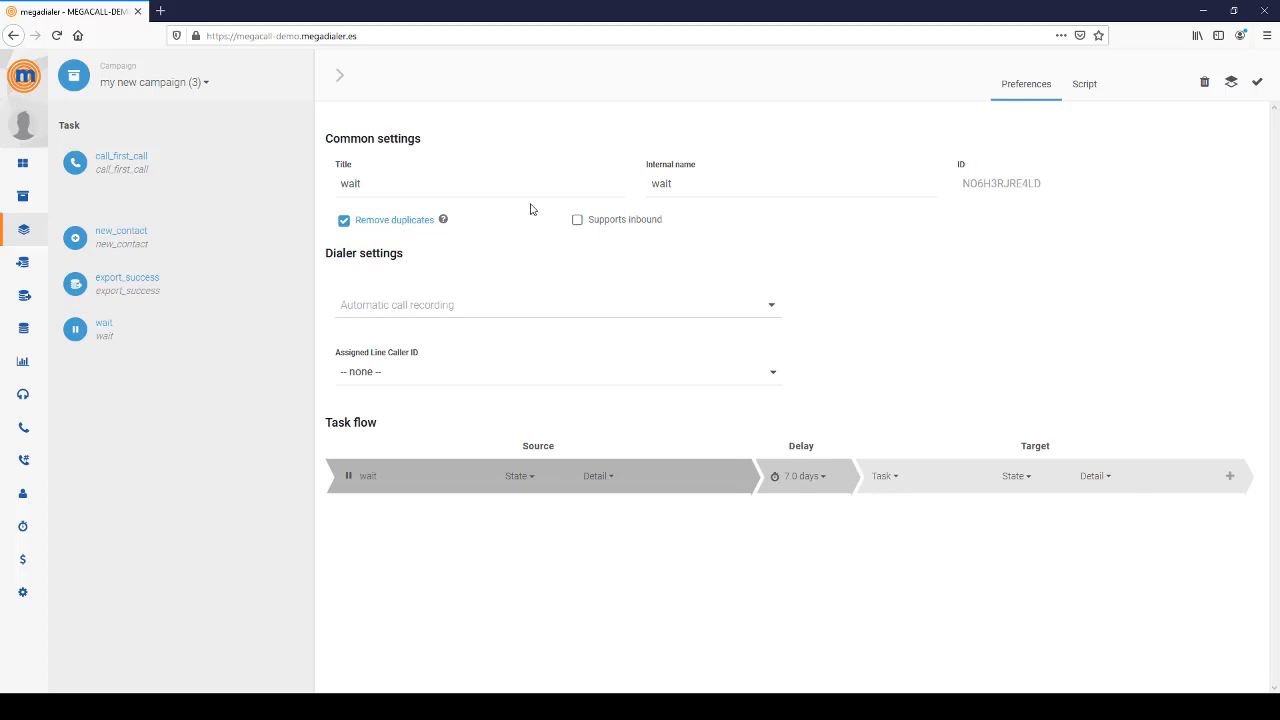
{"action": "left_click", "coordinate": [426, 178]}
{"action": "left_click", "coordinate": [1257, 81]}
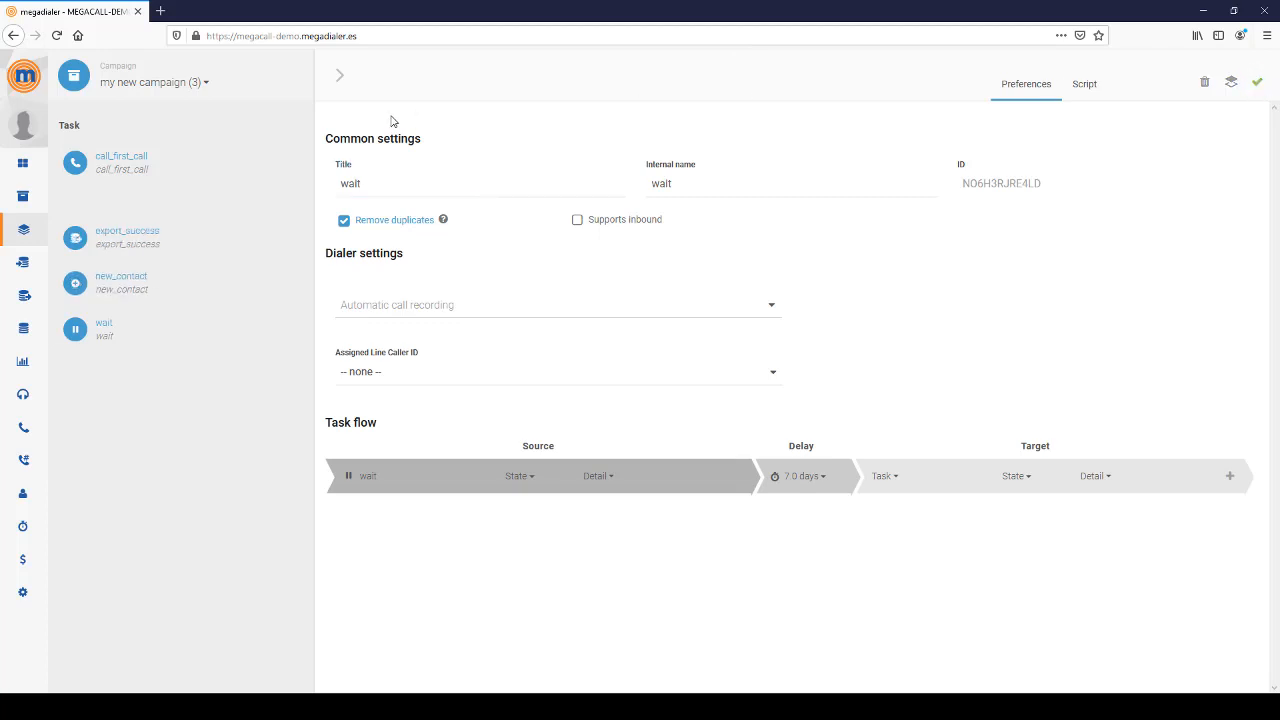
- Return to the task list and add an email task to the campaign
{"action": "left_click", "coordinate": [340, 76]}
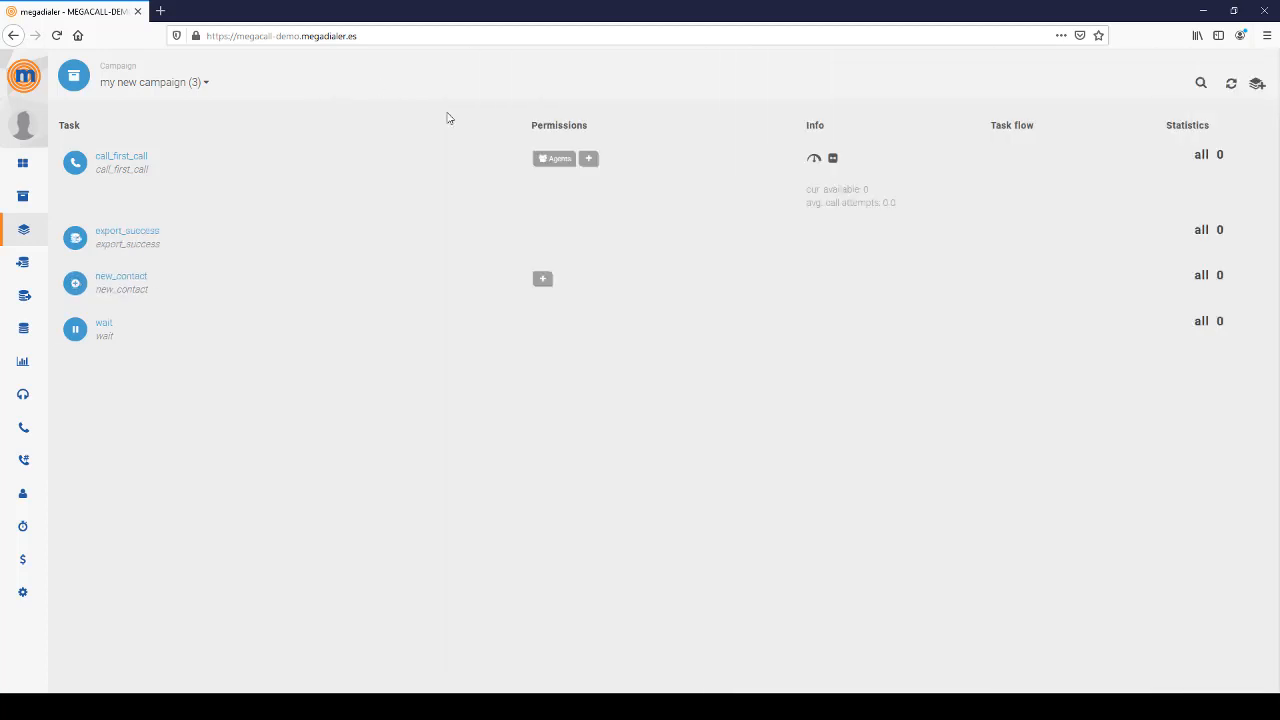
{"action": "left_click", "coordinate": [1257, 84]}
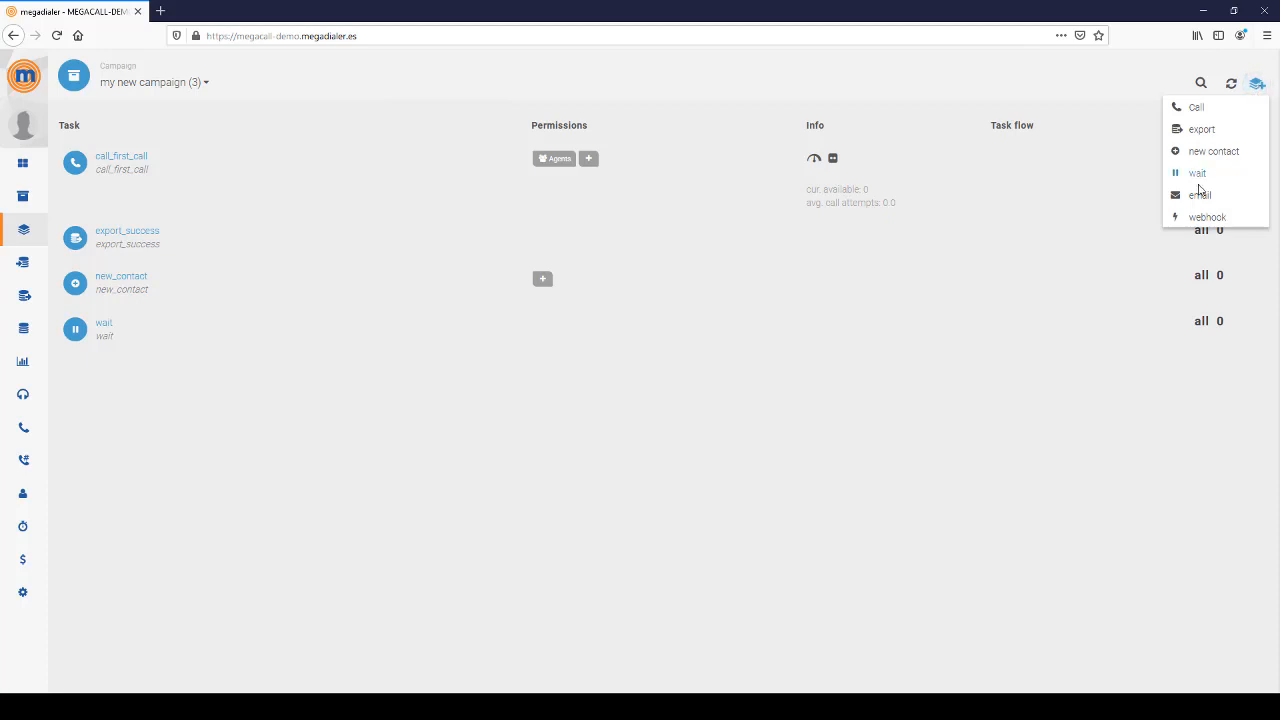
{"action": "left_click", "coordinate": [1199, 196]}
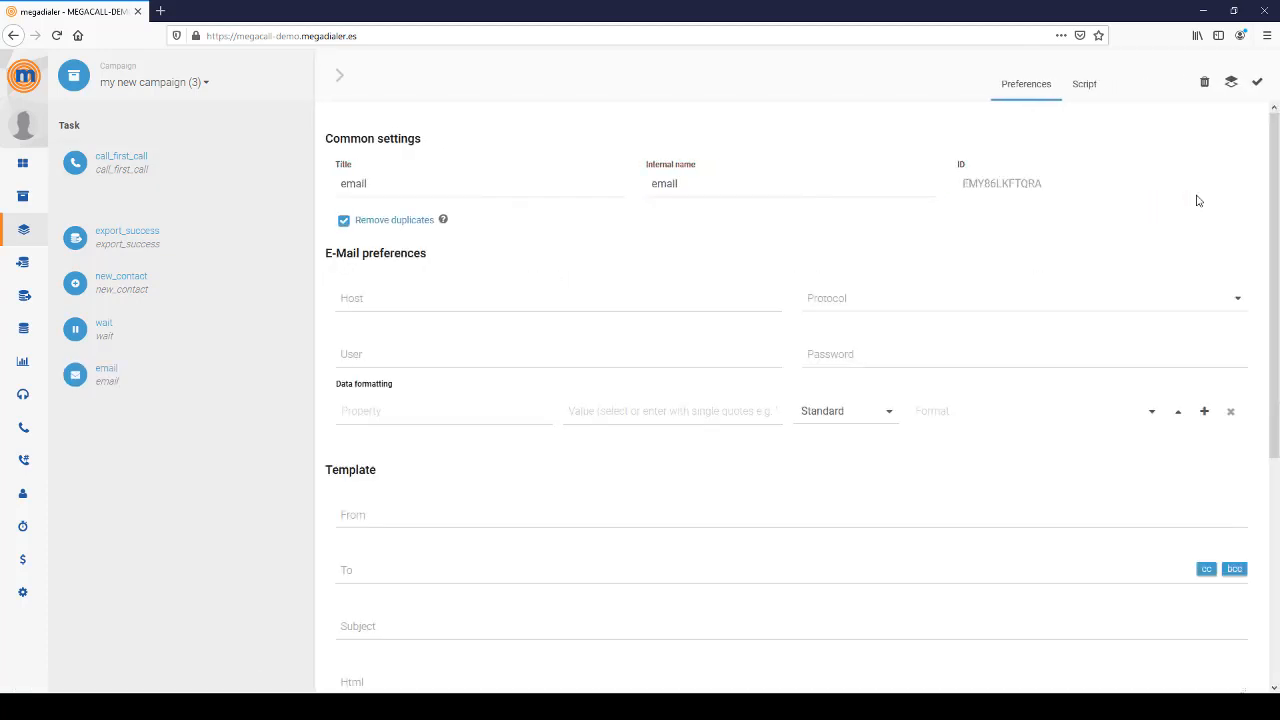
- Append '_order_confirmation' to the email title, paste it as Internal name, and save
{"action": "left_click", "coordinate": [428, 193]}
{"action": "type", "text": "_order"}
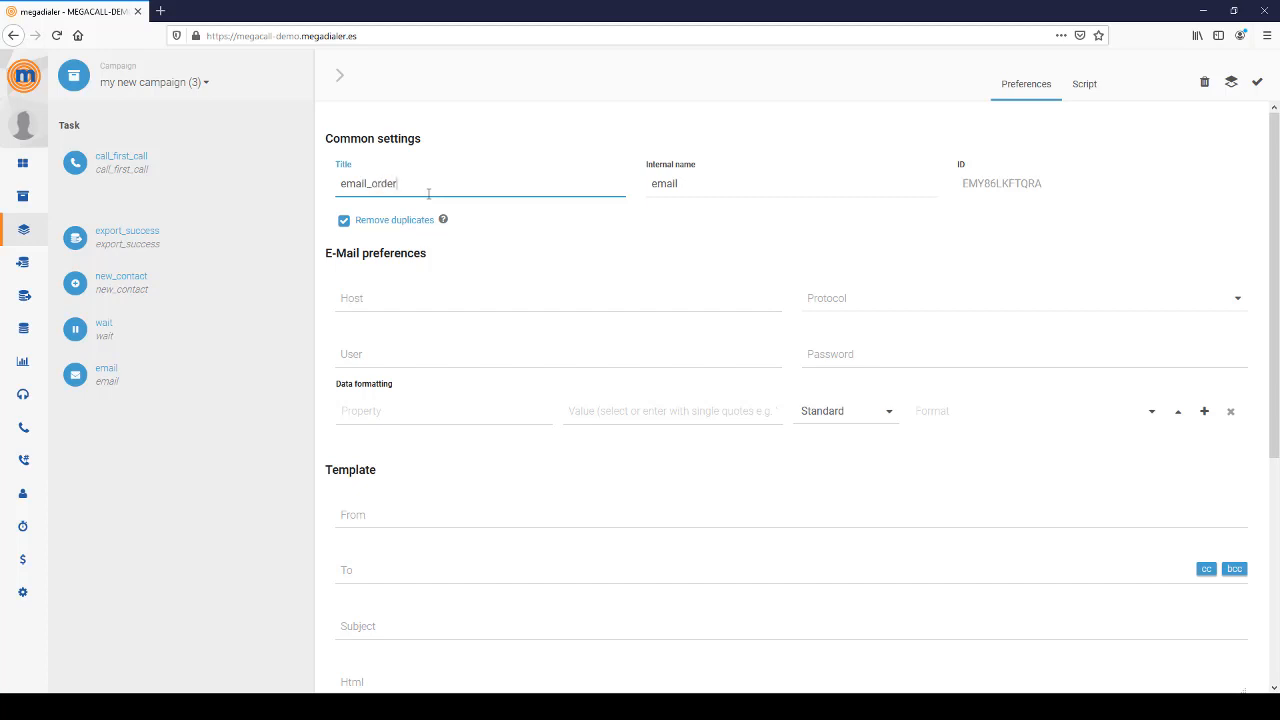
{"action": "type", "text": "_confirmation"}
{"action": "key", "text": "ctrl+a"}
{"action": "key", "text": "ctrl+c"}
{"action": "key", "text": "Tab"}
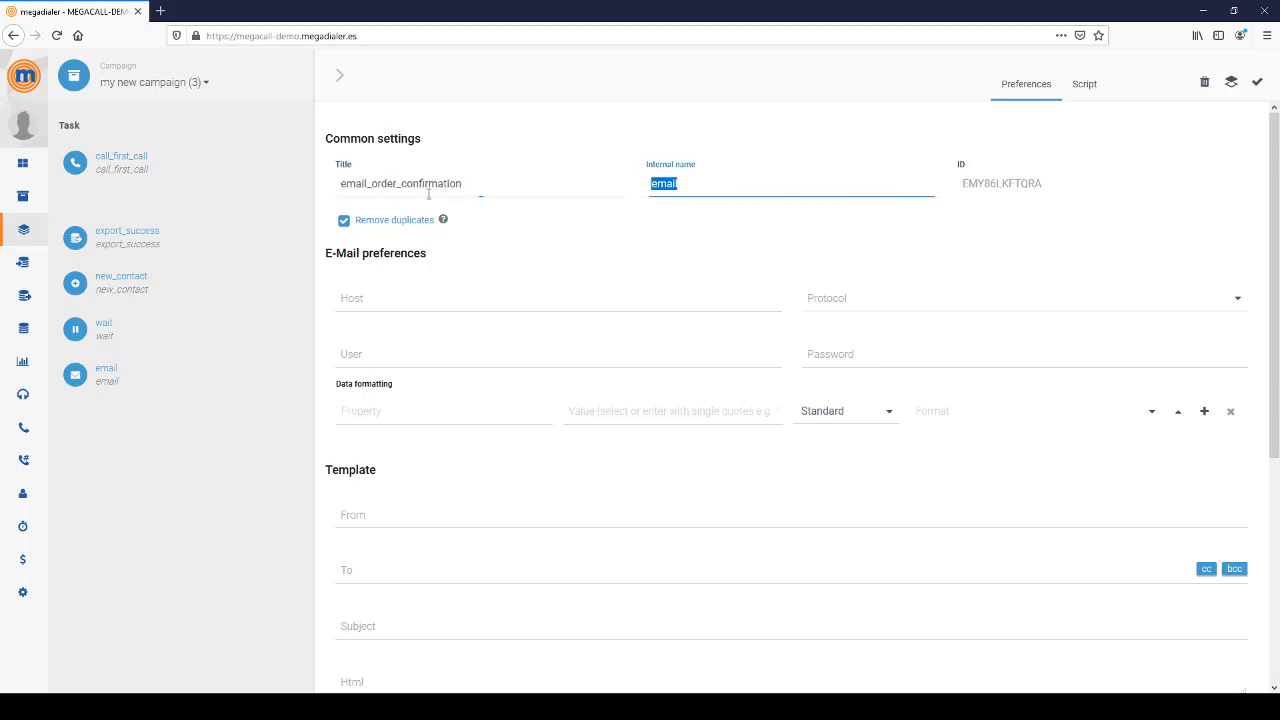
{"action": "key", "text": "ctrl+v"}
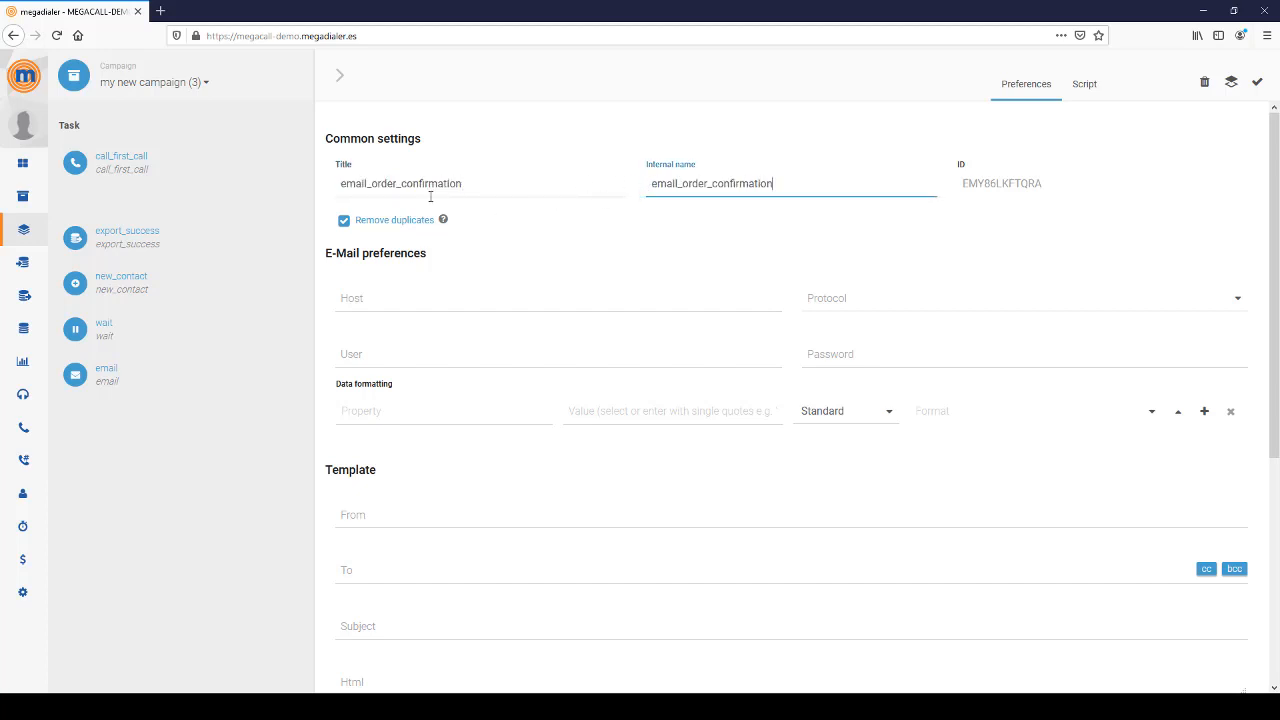
{"action": "double_click", "coordinate": [356, 184]}
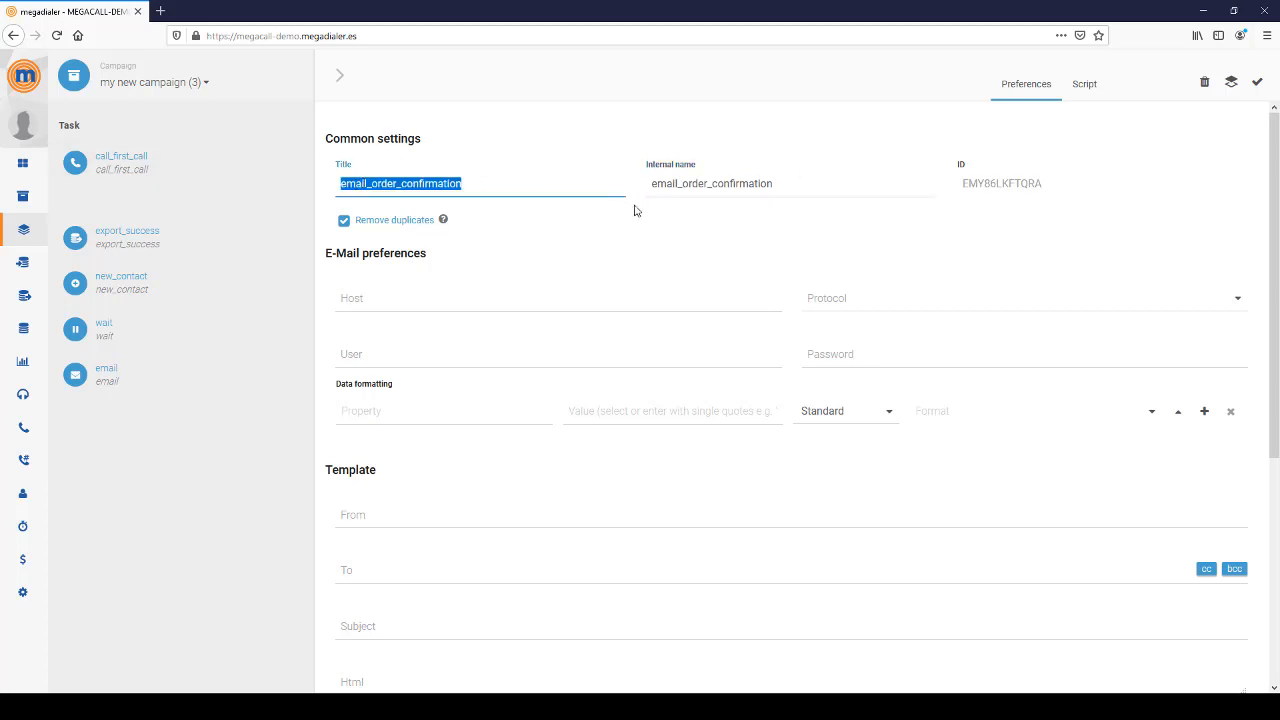
{"action": "left_click", "coordinate": [1261, 86]}
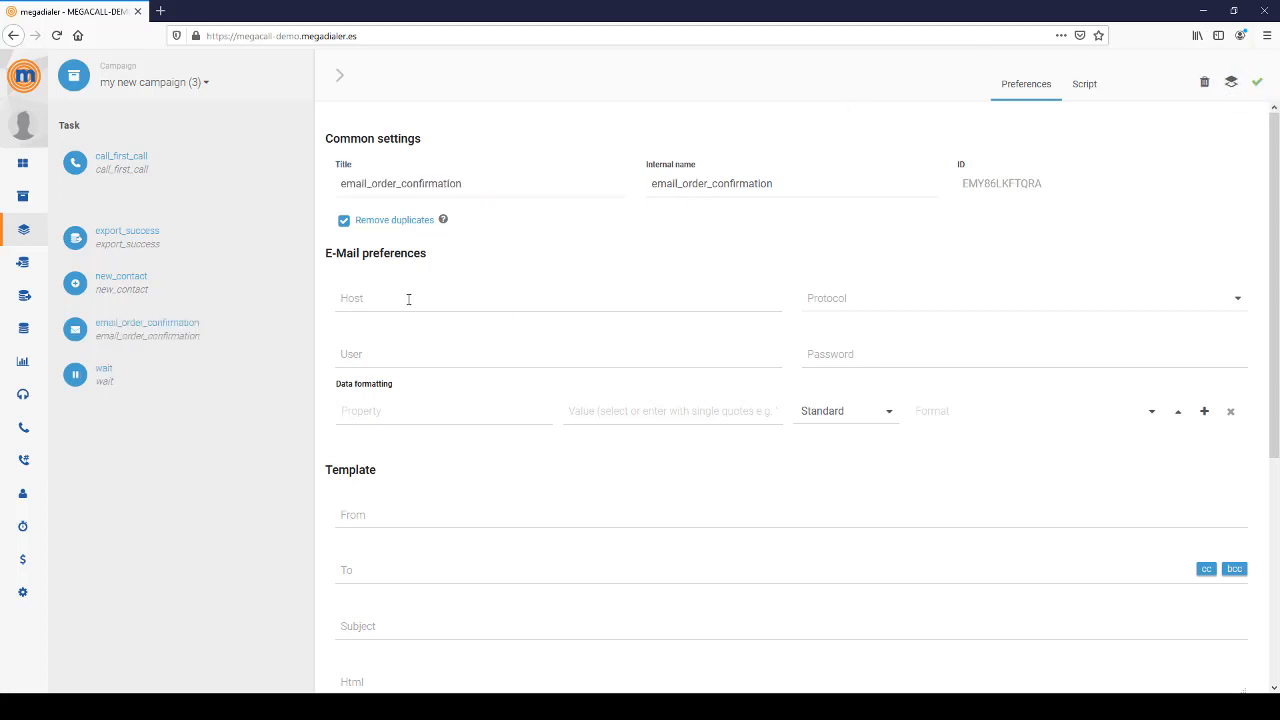
- Choose SSL as the mail protocol, leaving host, user and password empty
{"action": "left_click", "coordinate": [444, 296]}
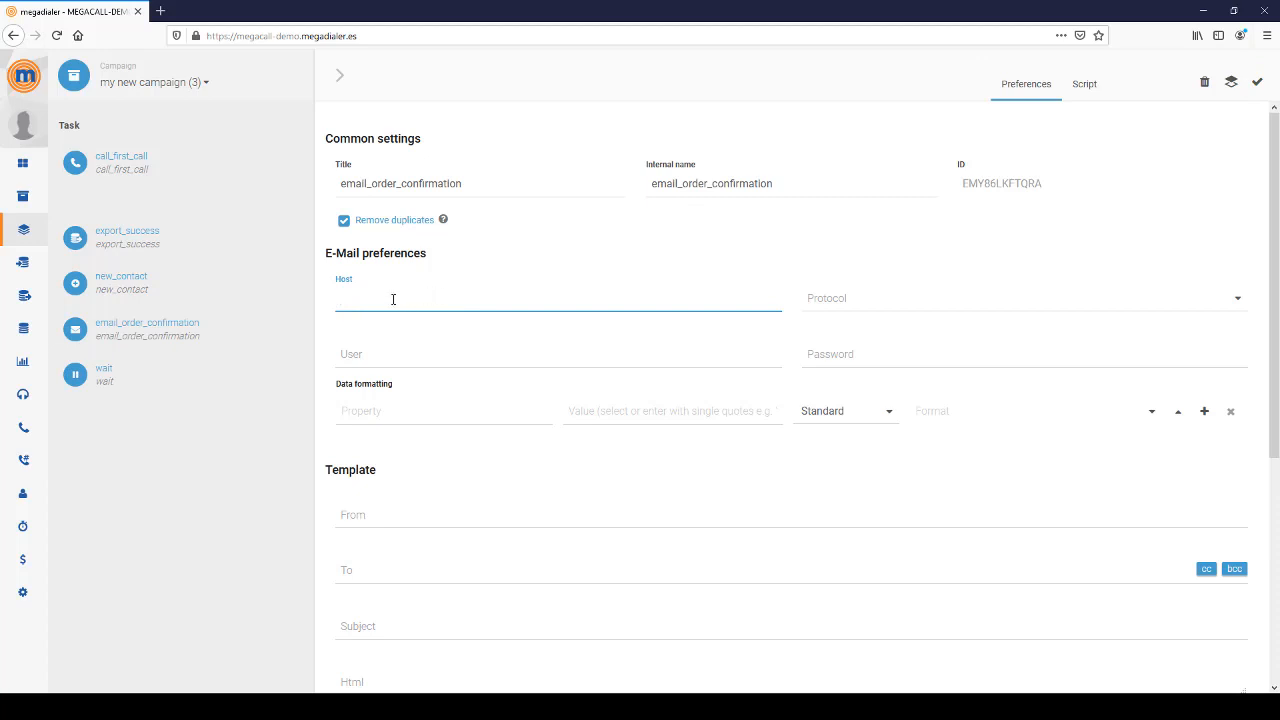
{"action": "left_click", "coordinate": [844, 300]}
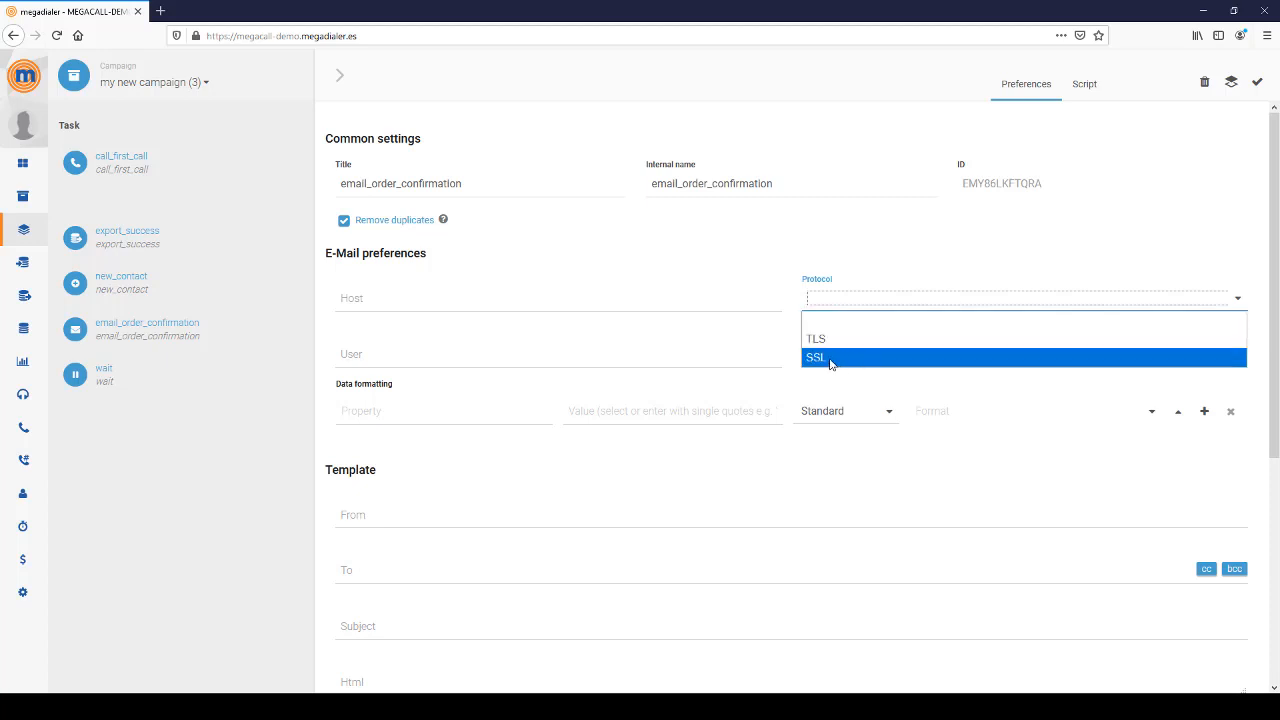
{"action": "left_click", "coordinate": [830, 360]}
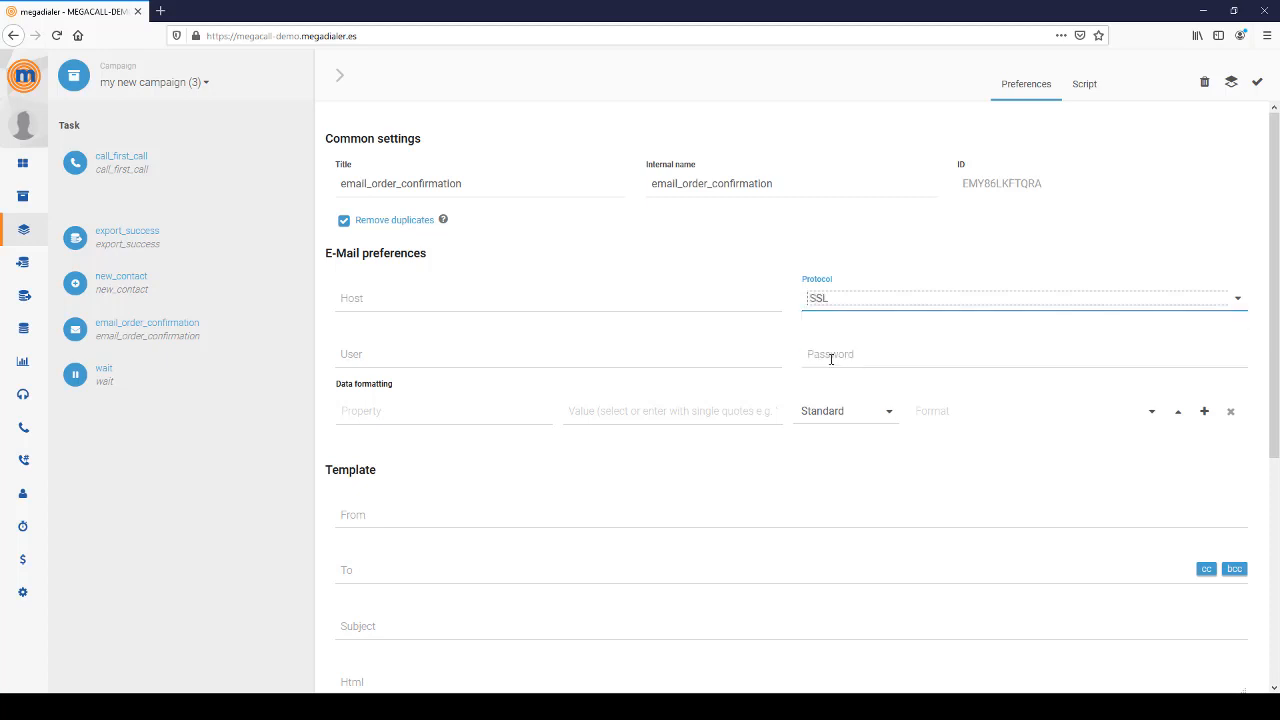
{"action": "left_click", "coordinate": [609, 362]}
{"action": "left_click", "coordinate": [892, 361]}
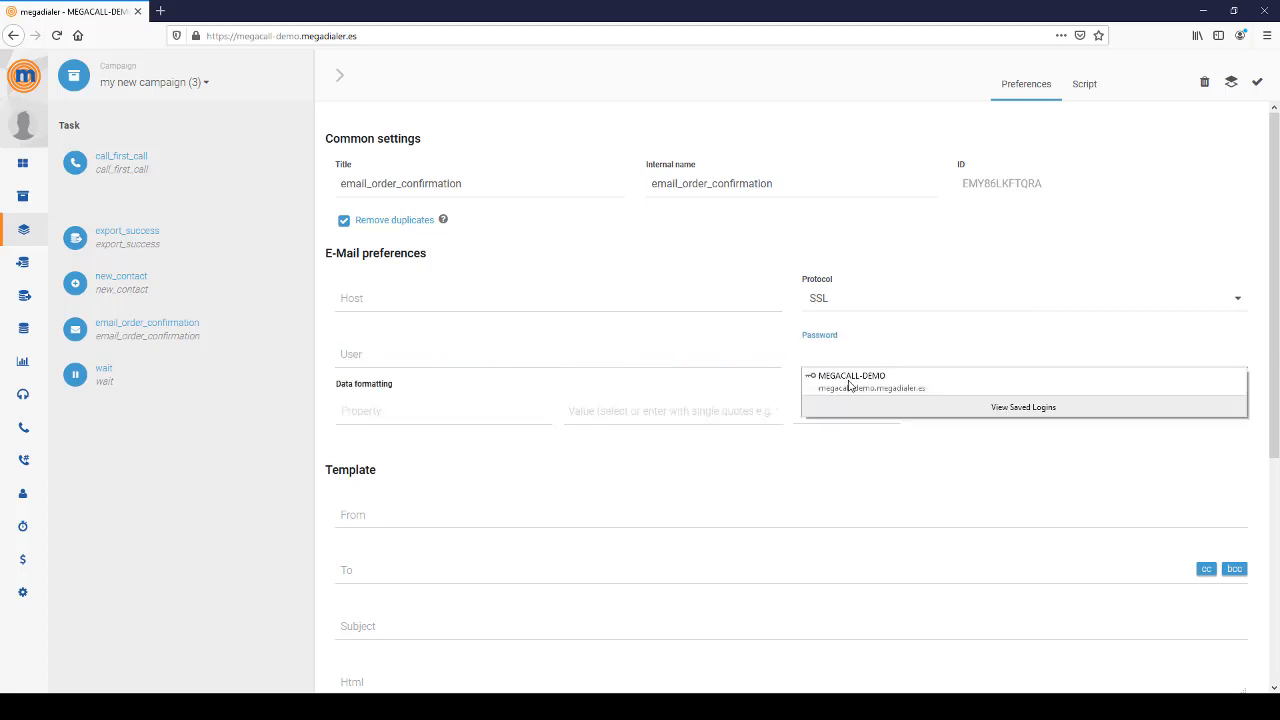
{"action": "left_click", "coordinate": [880, 488]}
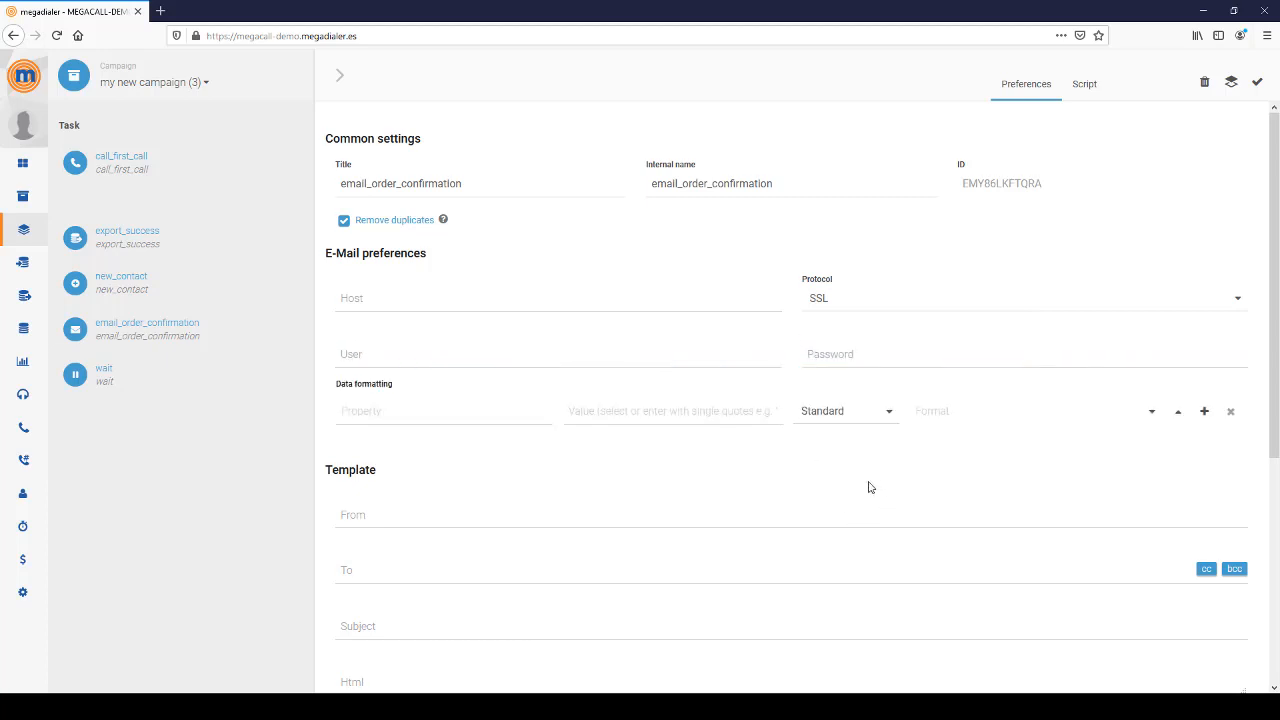
{"action": "scroll", "coordinate": [868, 486], "scroll_direction": "down", "scroll_amount": 2}
{"action": "left_click", "coordinate": [424, 310]}
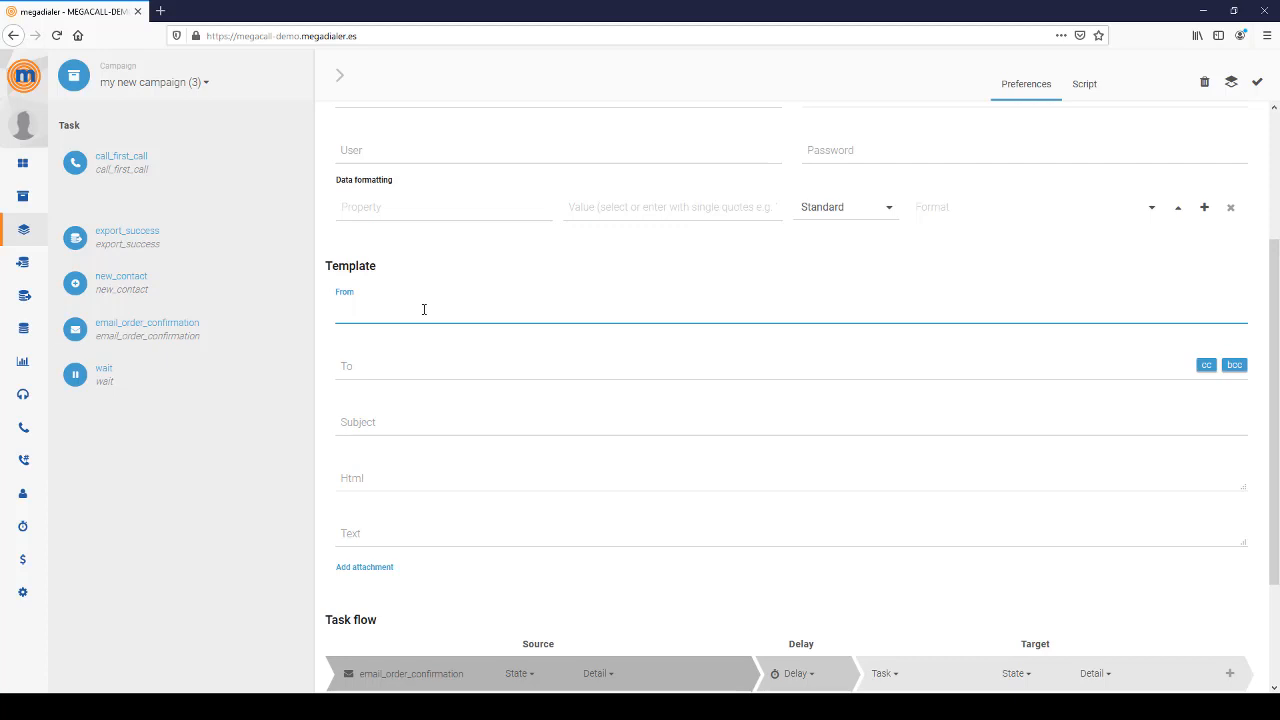
{"action": "left_click", "coordinate": [376, 362]}
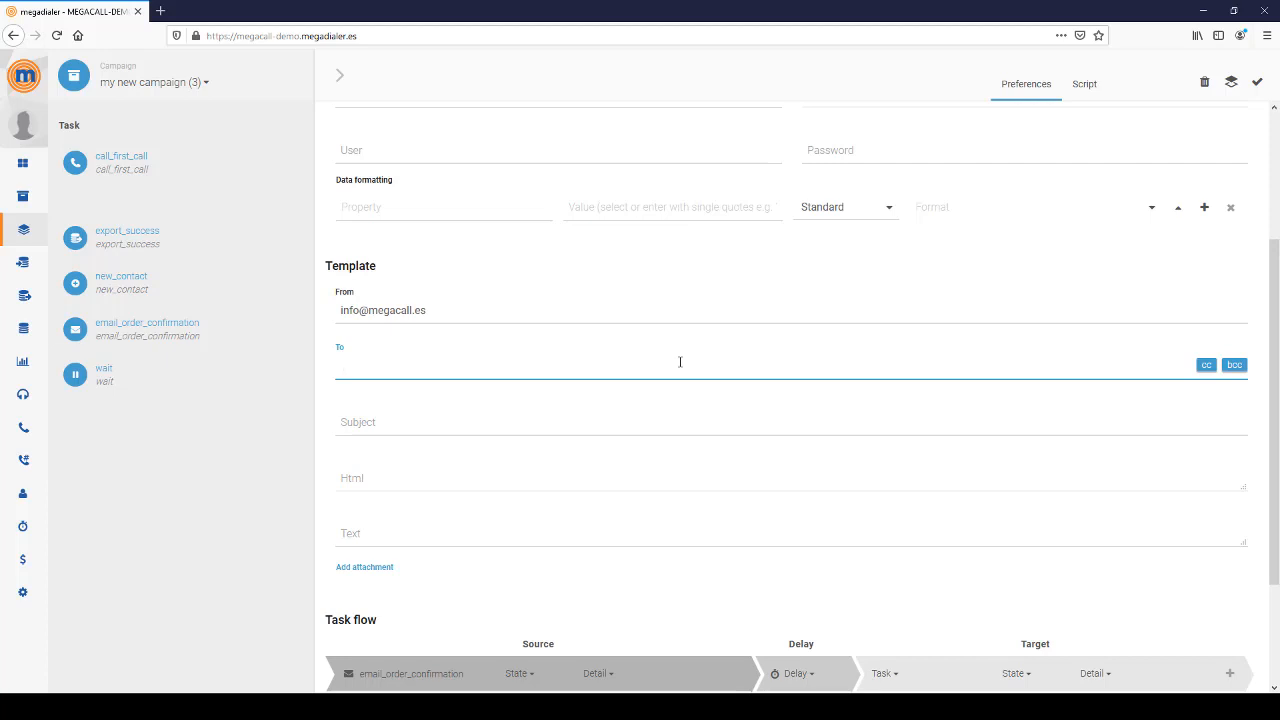
{"action": "left_click_drag", "start_coordinate": [474, 366], "coordinate": [286, 351]}
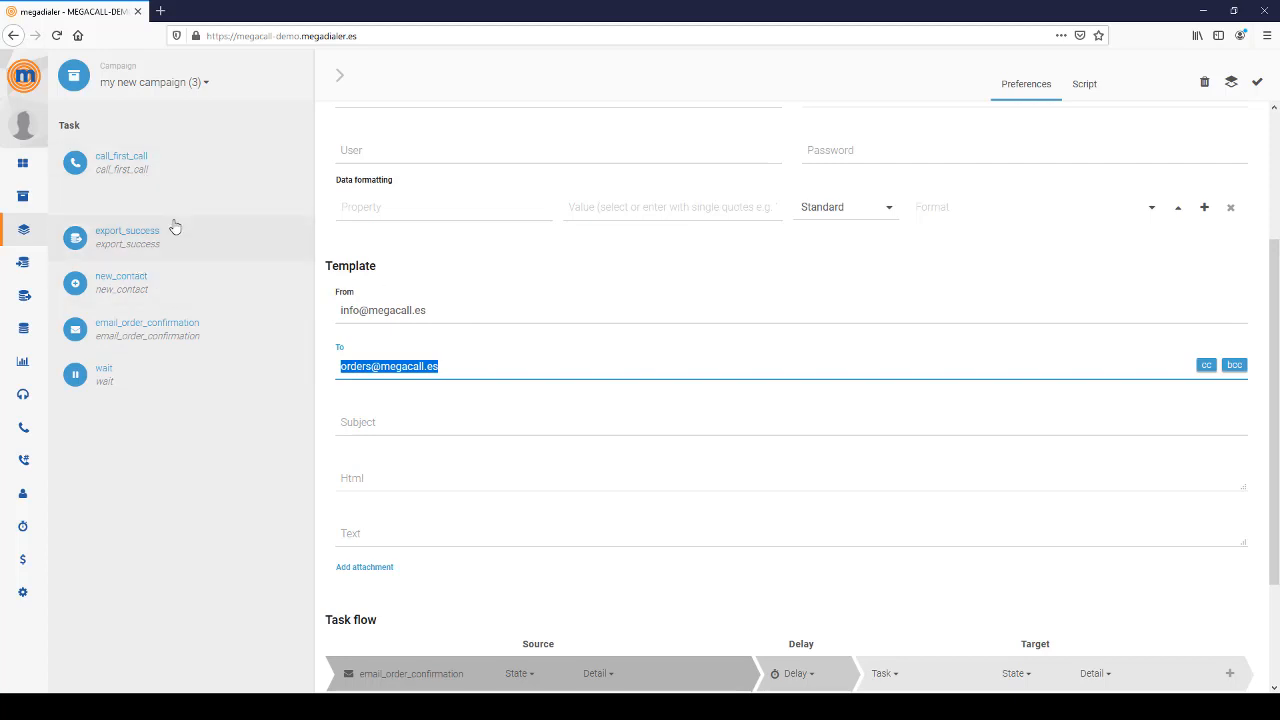
{"action": "left_click", "coordinate": [419, 366]}
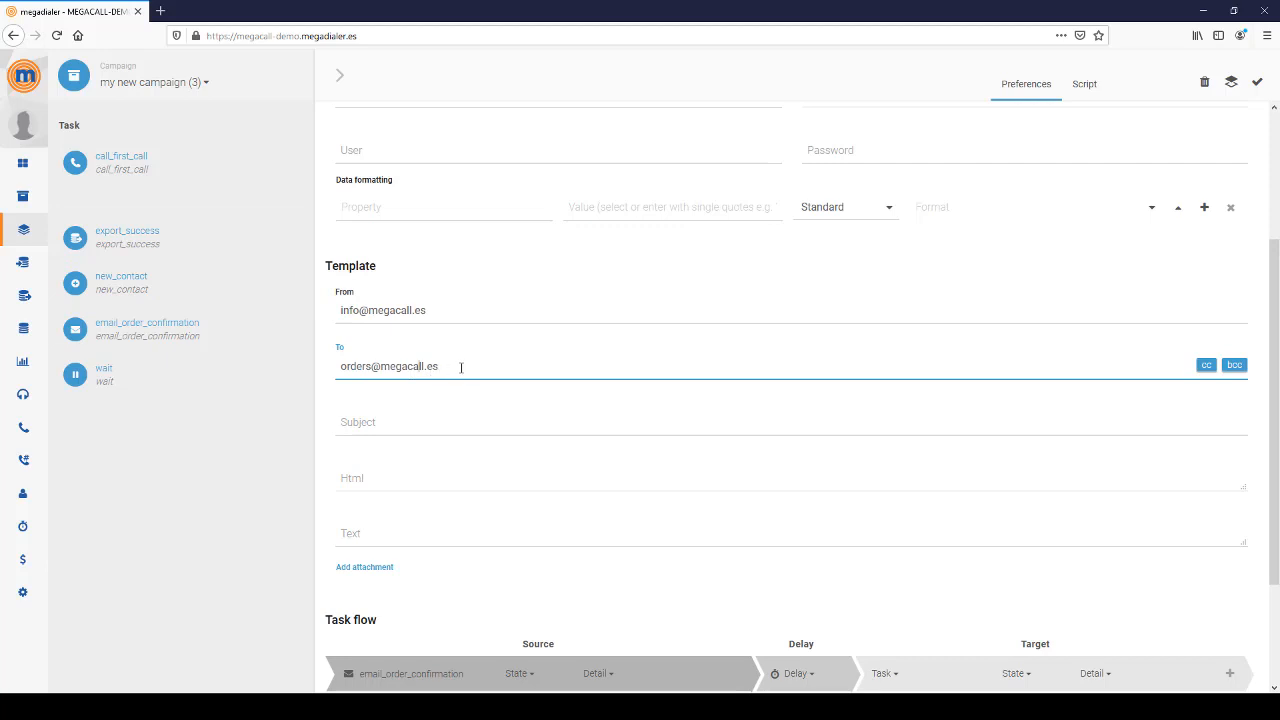
- Replace the recipient address with the {Email} placeholder
{"action": "left_click_drag", "start_coordinate": [461, 367], "coordinate": [272, 369]}
{"action": "type", "text": "{}"}
{"action": "type", "text": "Name"}
{"action": "key", "text": "shift+Left"}
{"action": "key", "text": "shift+Left"}
{"action": "key", "text": "shift+Left"}
{"action": "key", "text": "shift+Left"}
{"action": "key", "text": "BackSpace"}
{"action": "type", "text": "Email"}
{"action": "double_click", "coordinate": [358, 367]}
{"action": "mouse_move", "coordinate": [51, 180]}
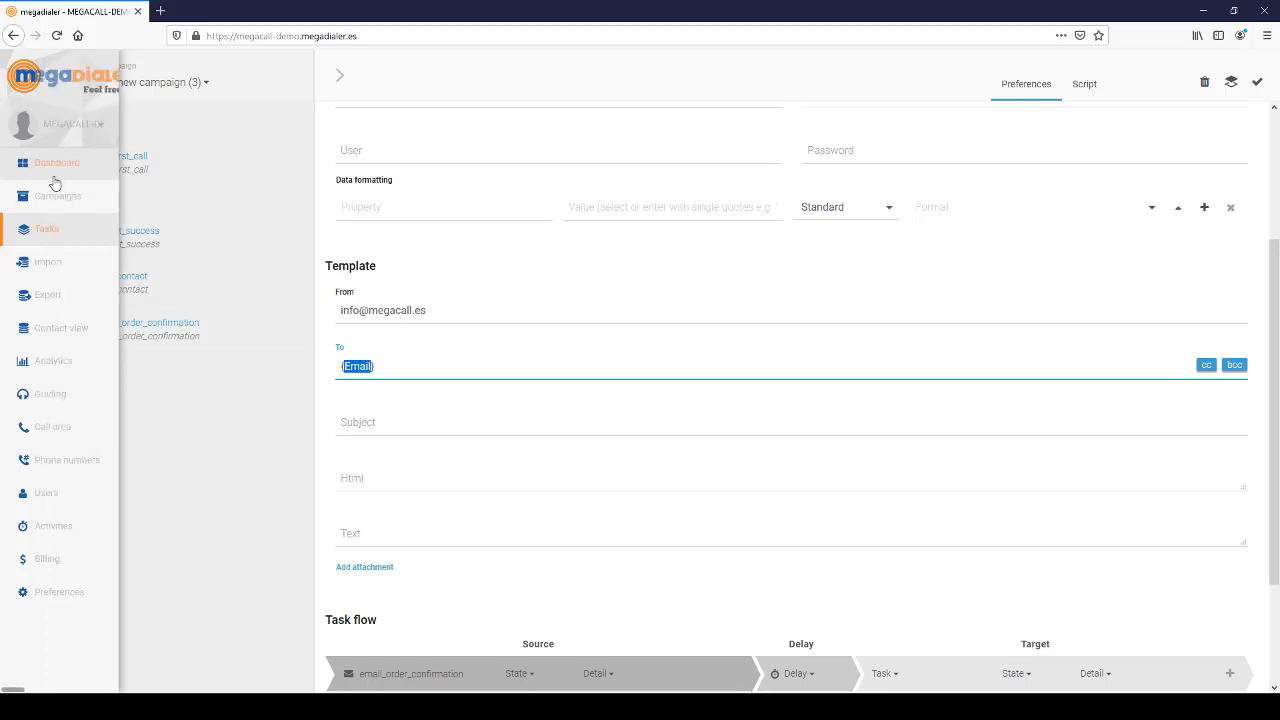
{"action": "left_click", "coordinate": [392, 367]}
{"action": "left_click_drag", "start_coordinate": [410, 369], "coordinate": [334, 366]}
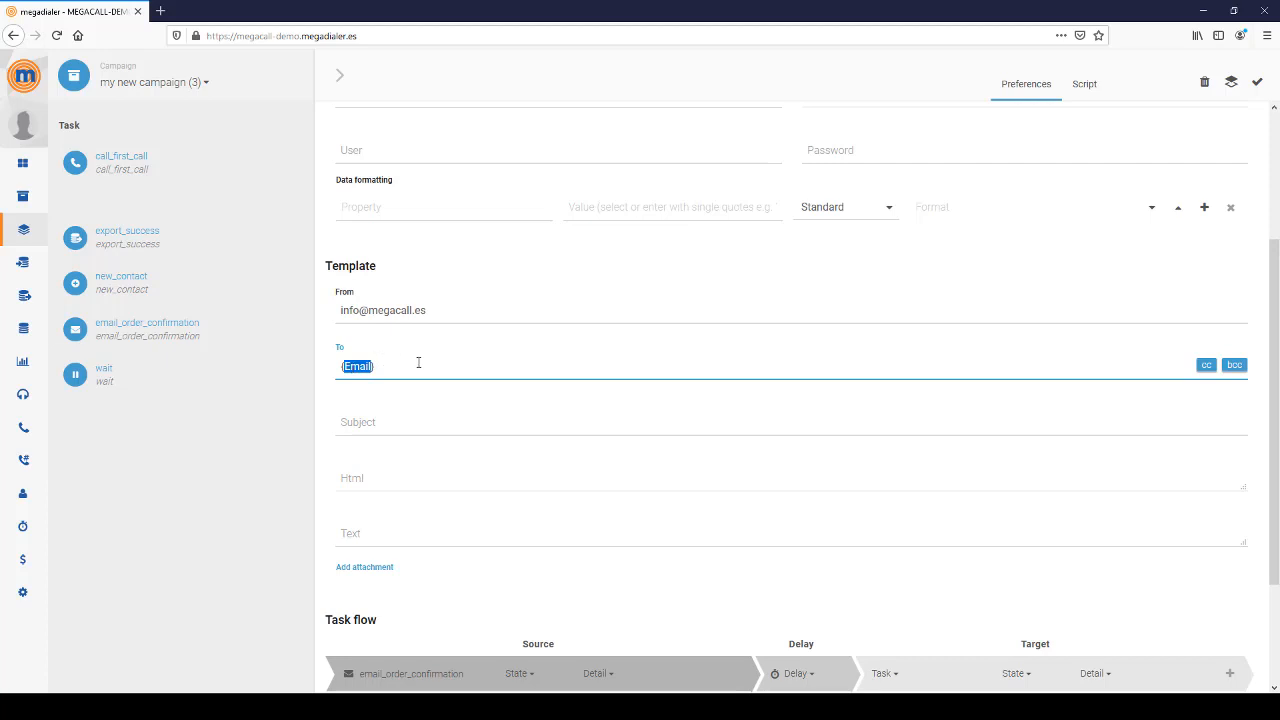
- Set the email subject to the {Name} placeholder
{"action": "left_click", "coordinate": [383, 421]}
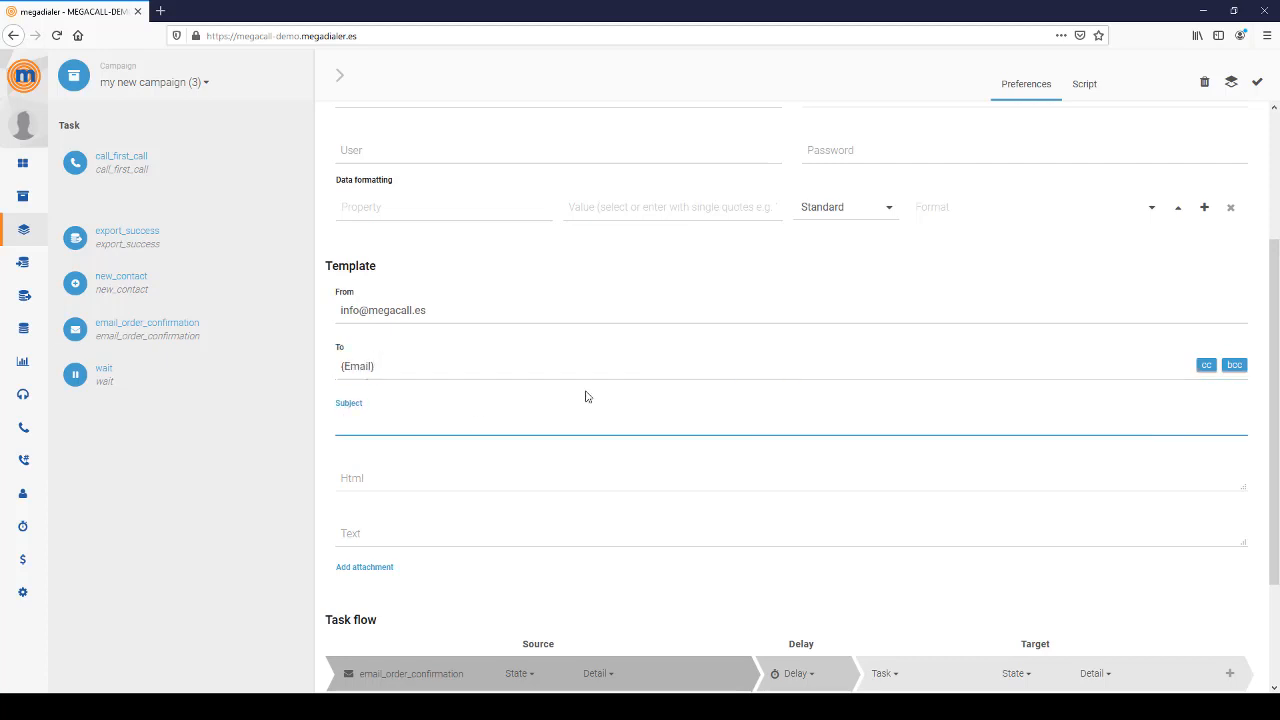
{"action": "type", "text": "{Customer Name"}
{"action": "key", "text": "ctrl+a"}
{"action": "key", "text": "Right"}
{"action": "key", "text": "ctrl+shift+Left"}
{"action": "key", "text": "BackSpace"}
{"action": "double_click", "coordinate": [364, 424]}
- Write 'Hello {Name}' in the Html body
{"action": "mouse_move", "coordinate": [50, 196]}
{"action": "left_click", "coordinate": [376, 479]}
{"action": "left_click", "coordinate": [367, 587]}
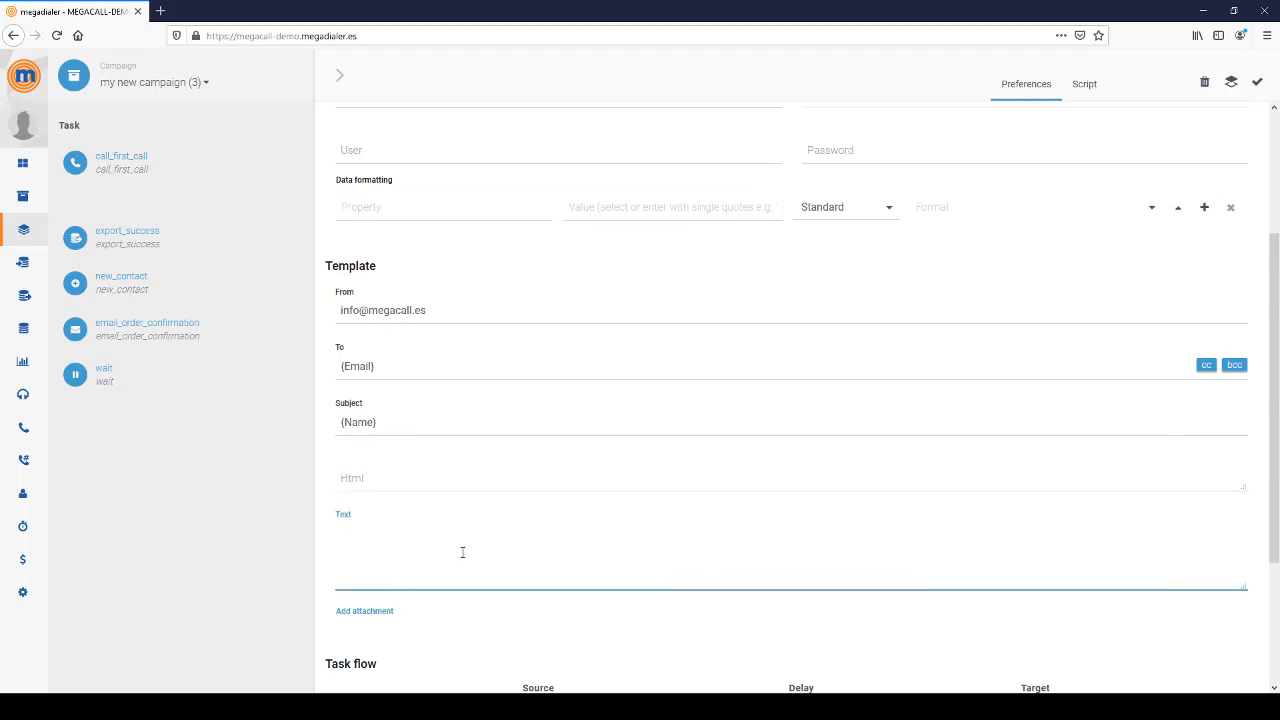
{"action": "scroll", "coordinate": [462, 552], "scroll_direction": "down", "scroll_amount": 2}
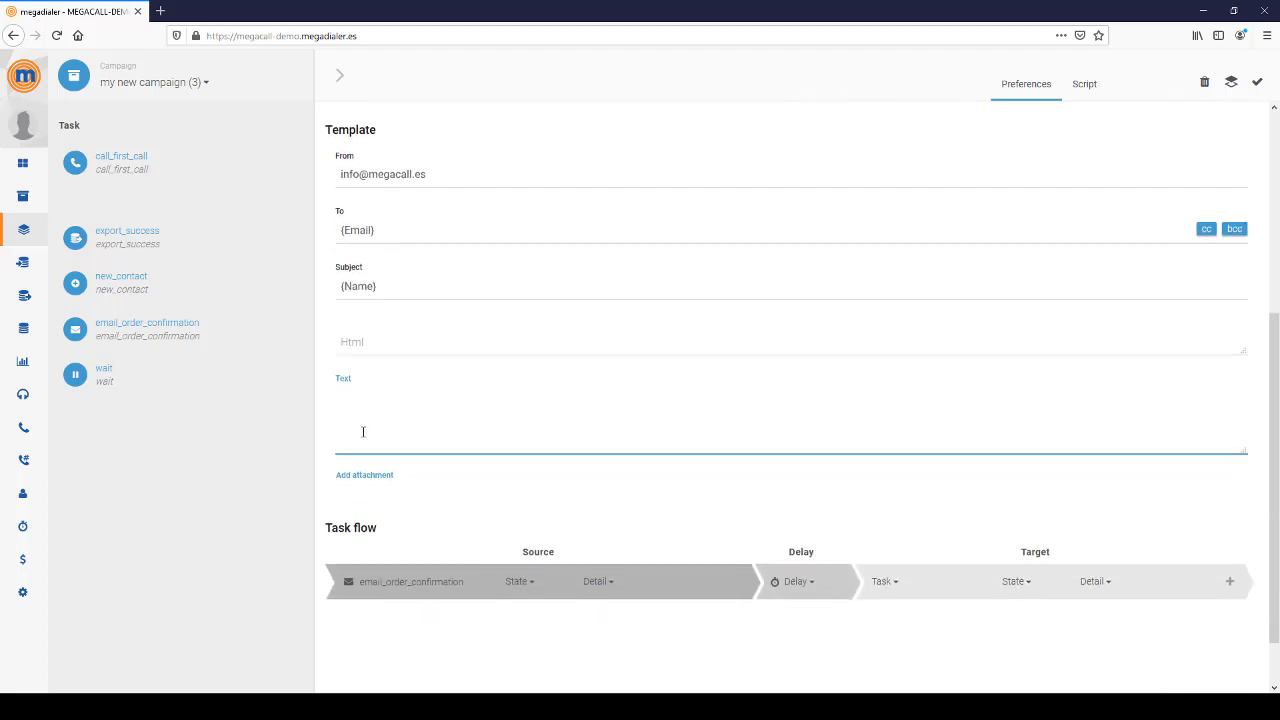
{"action": "left_click", "coordinate": [374, 340]}
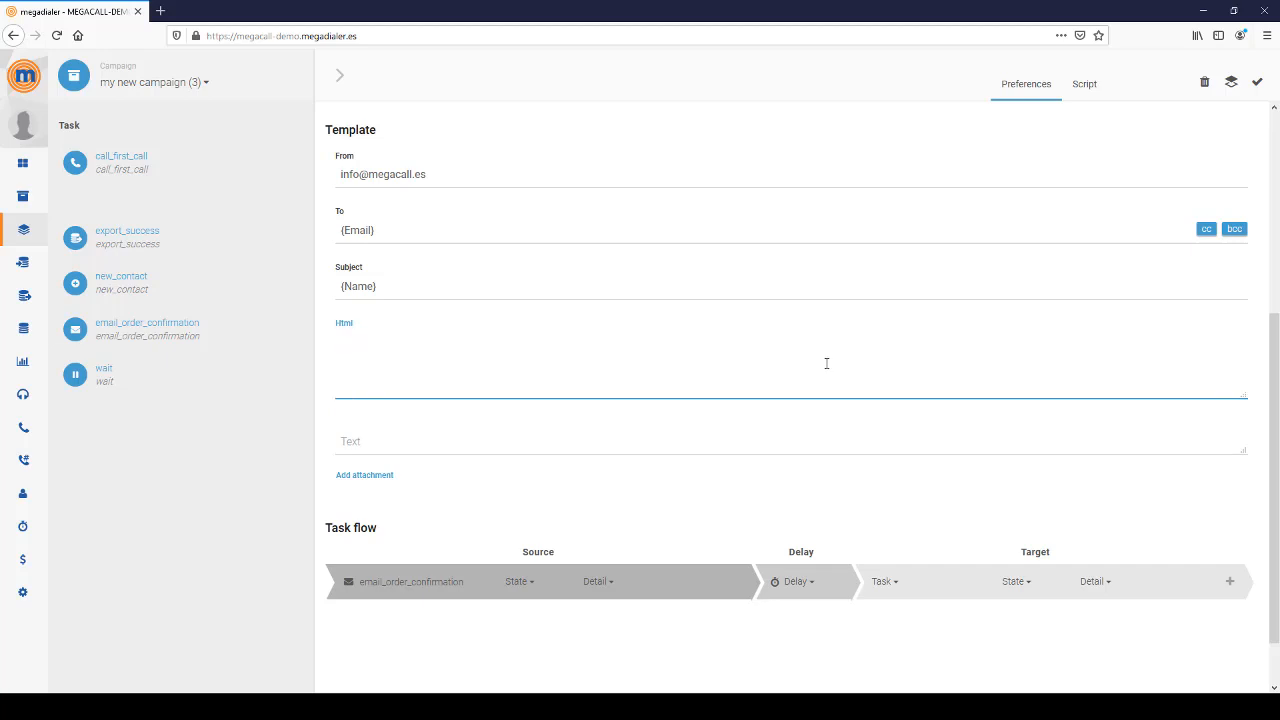
{"action": "type", "text": "Hello {Name"}
{"action": "double_click", "coordinate": [390, 341]}
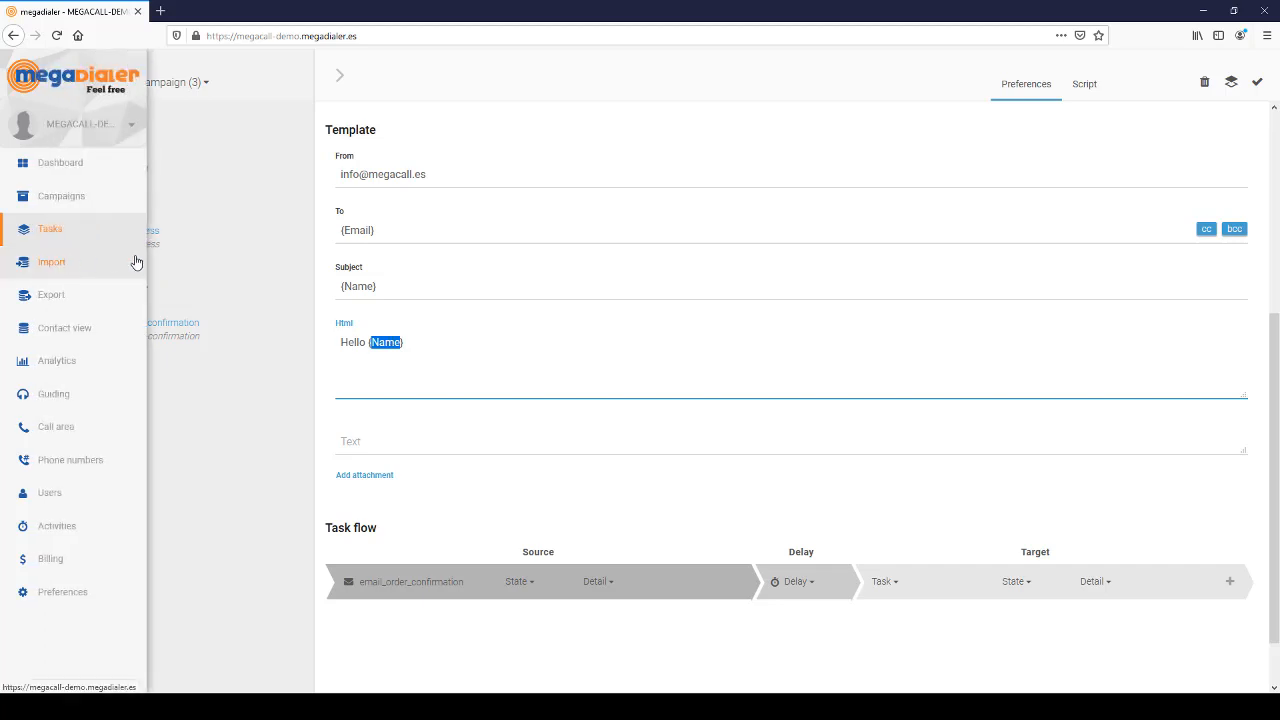
{"action": "left_click", "coordinate": [424, 350]}
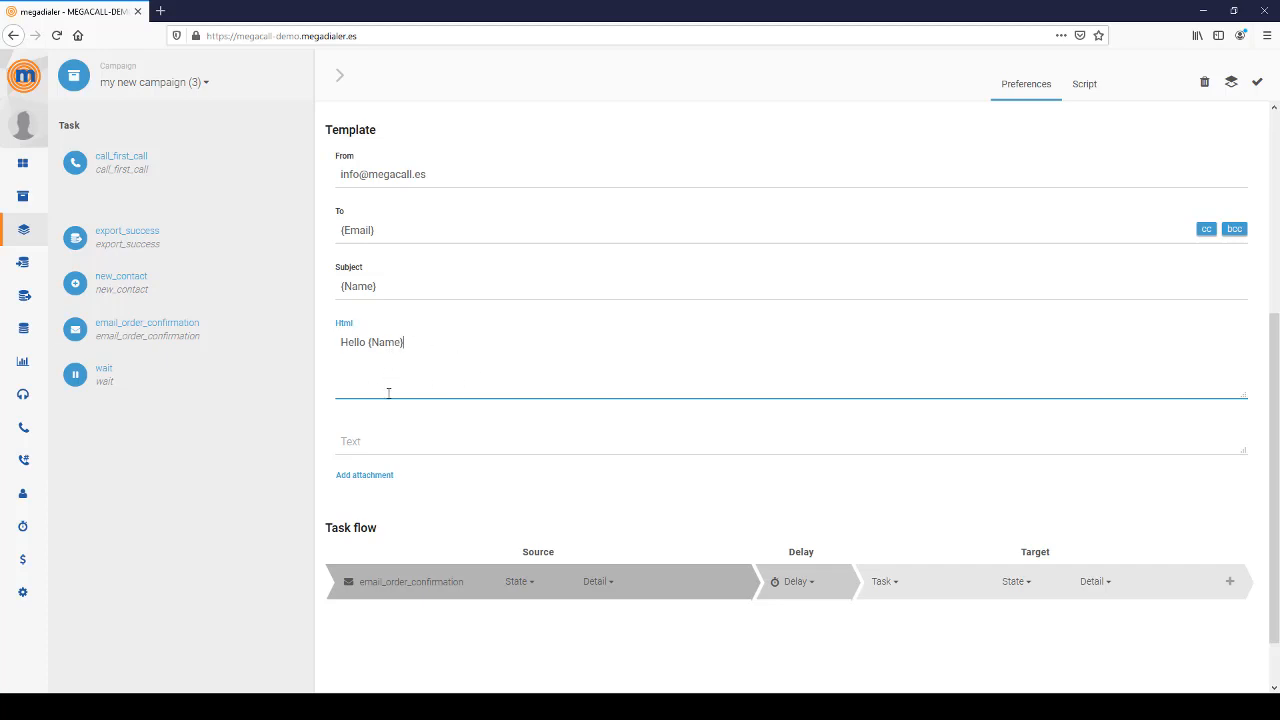
- Add a blank attachment entry, check the campaign's empty Resources, then return to Tasks
{"action": "left_click", "coordinate": [351, 476]}
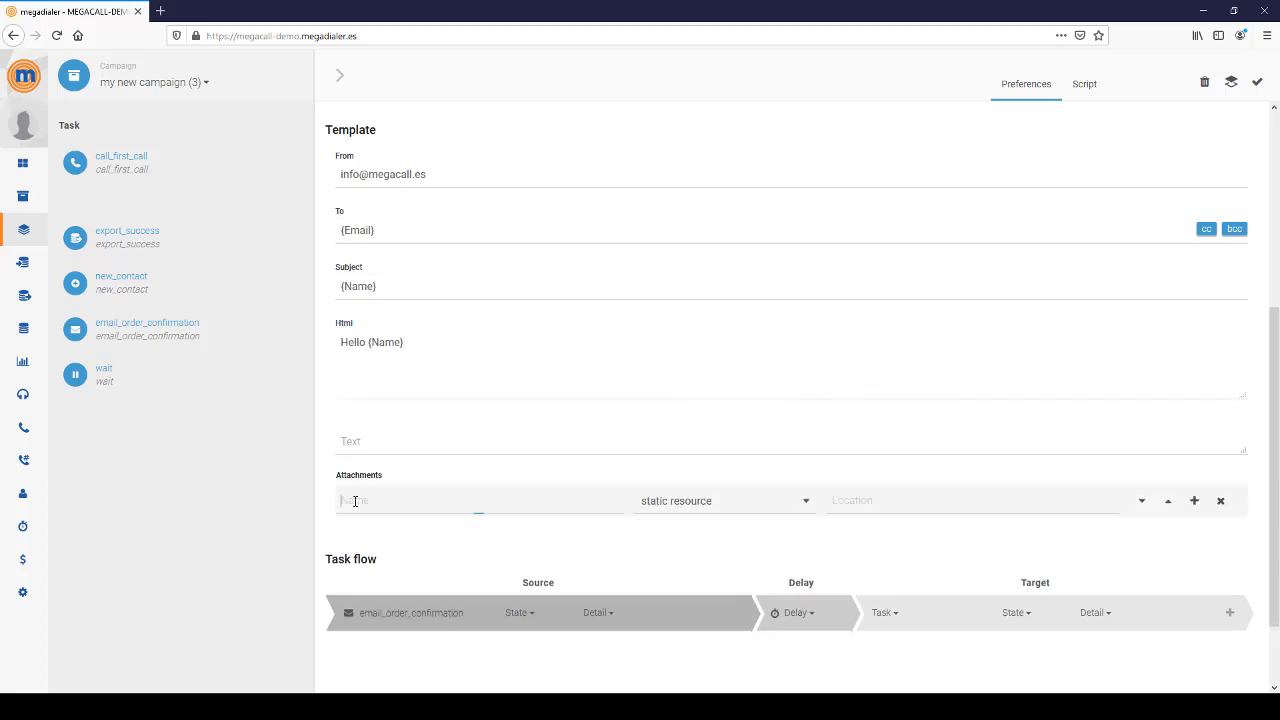
{"action": "left_click", "coordinate": [355, 501]}
{"action": "left_click", "coordinate": [37, 201]}
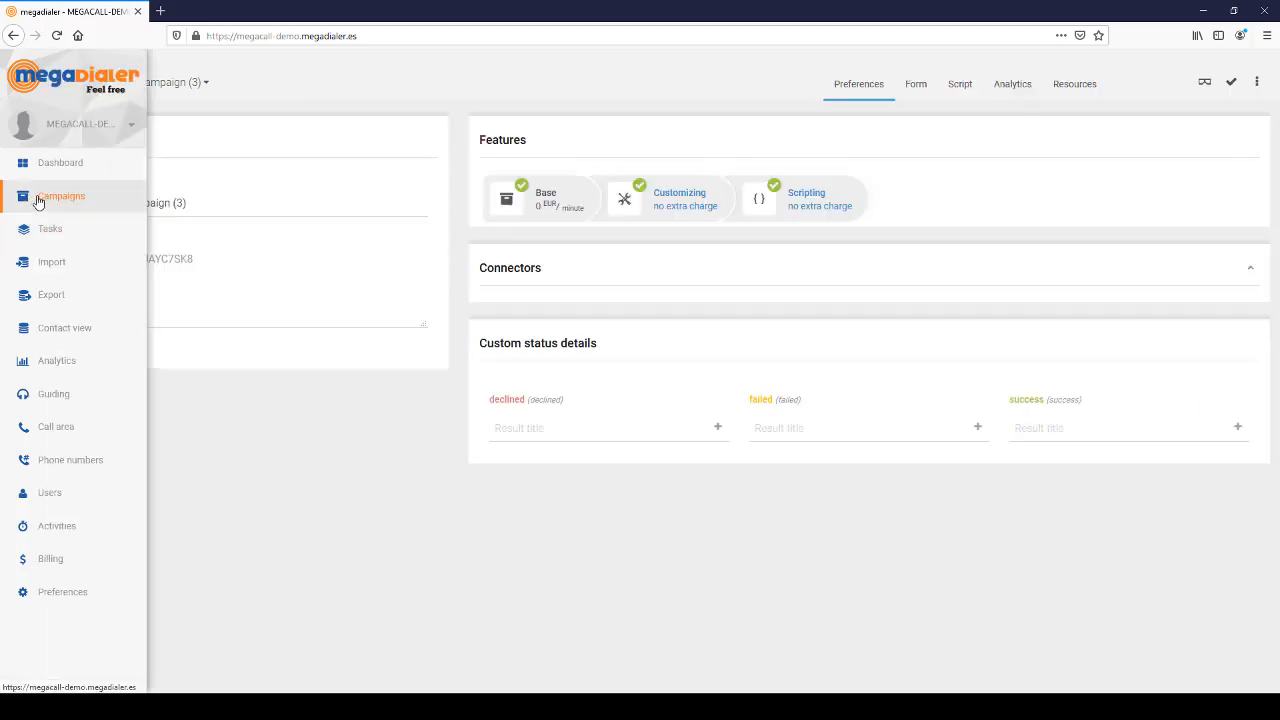
{"action": "left_click", "coordinate": [1075, 86]}
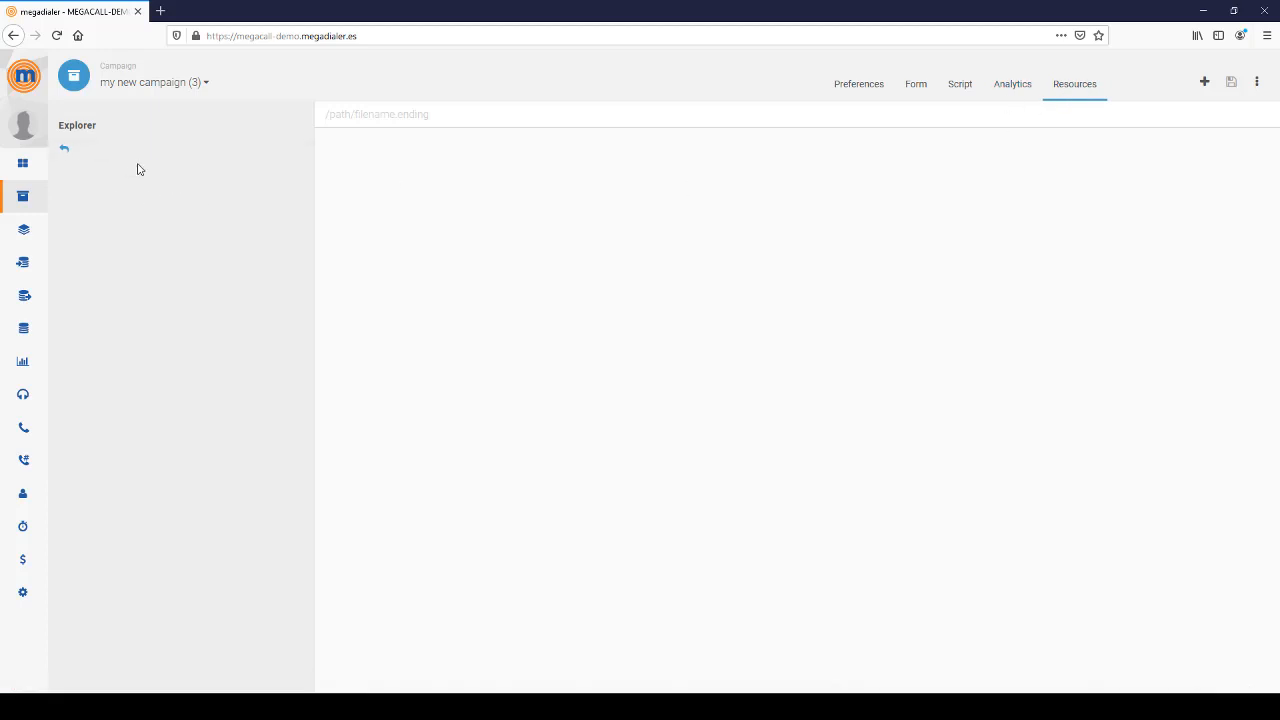
{"action": "mouse_move", "coordinate": [37, 257]}
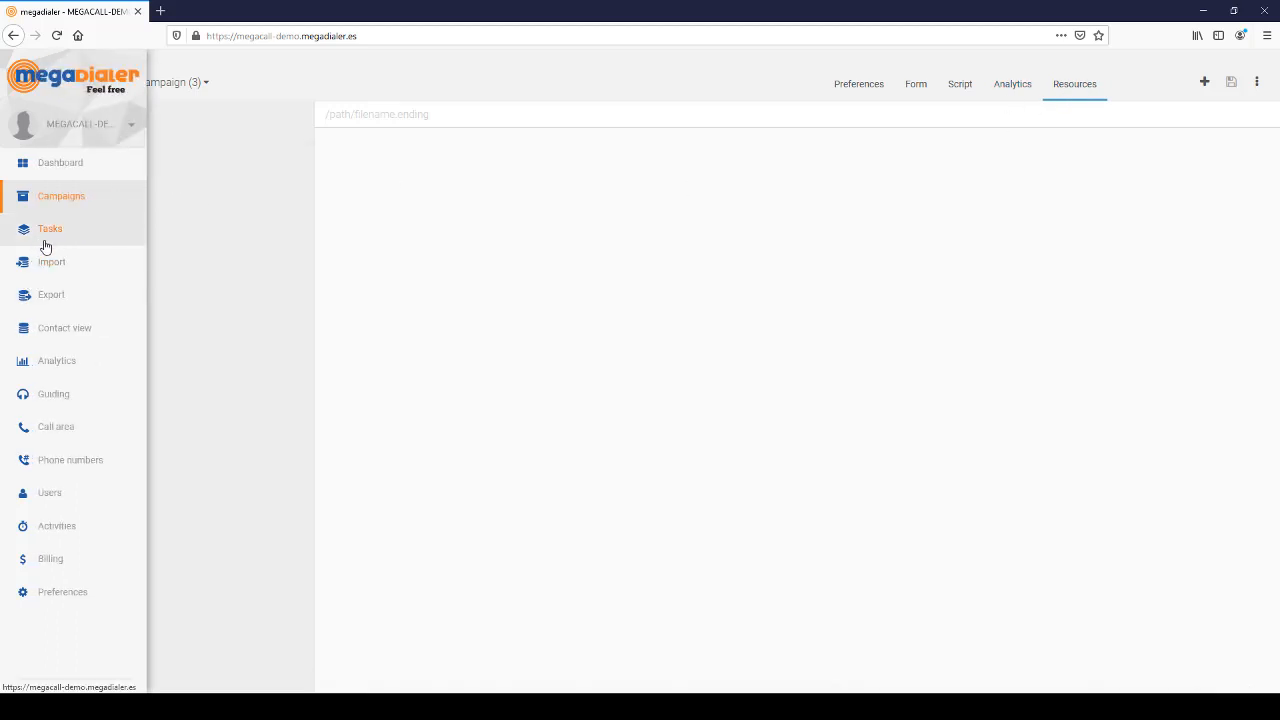
{"action": "left_click", "coordinate": [44, 237]}
{"action": "scroll", "coordinate": [663, 523], "scroll_direction": "down", "scroll_amount": 2}
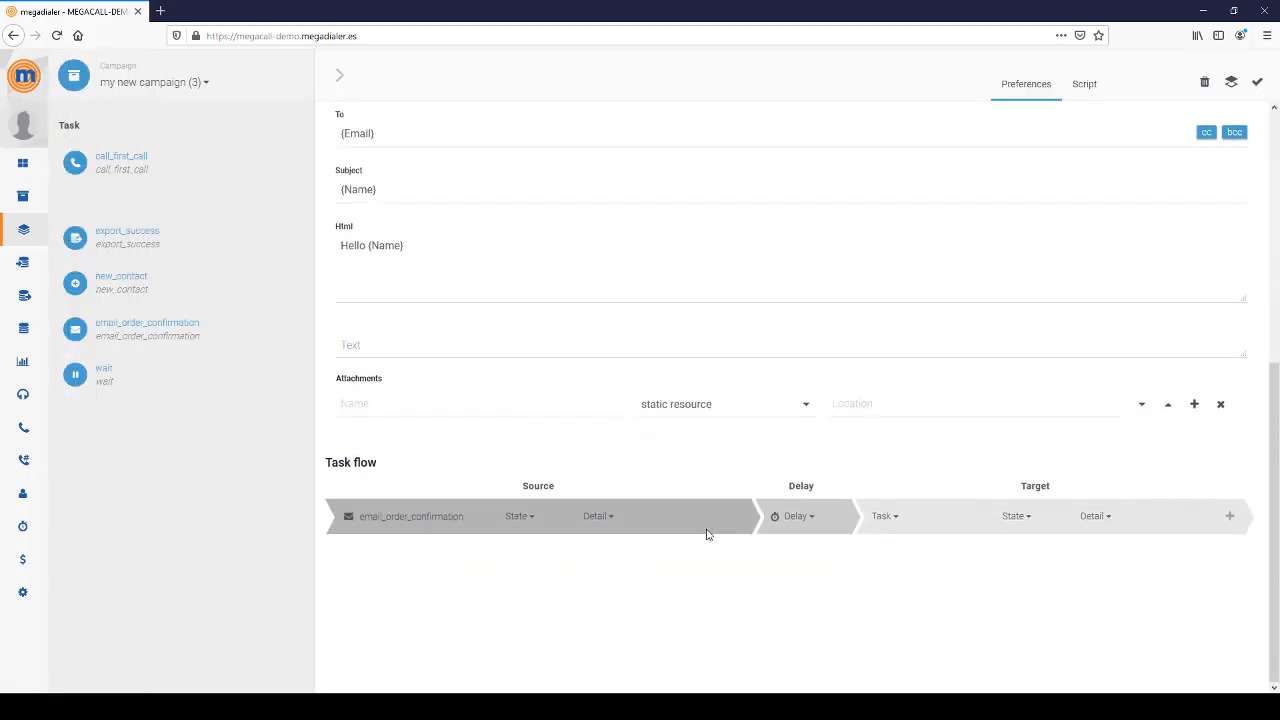
- Add blank Cc and Bcc lines under the {Email} recipient and place the cursor in each field
{"action": "scroll", "coordinate": [908, 485], "scroll_direction": "up", "scroll_amount": 5}
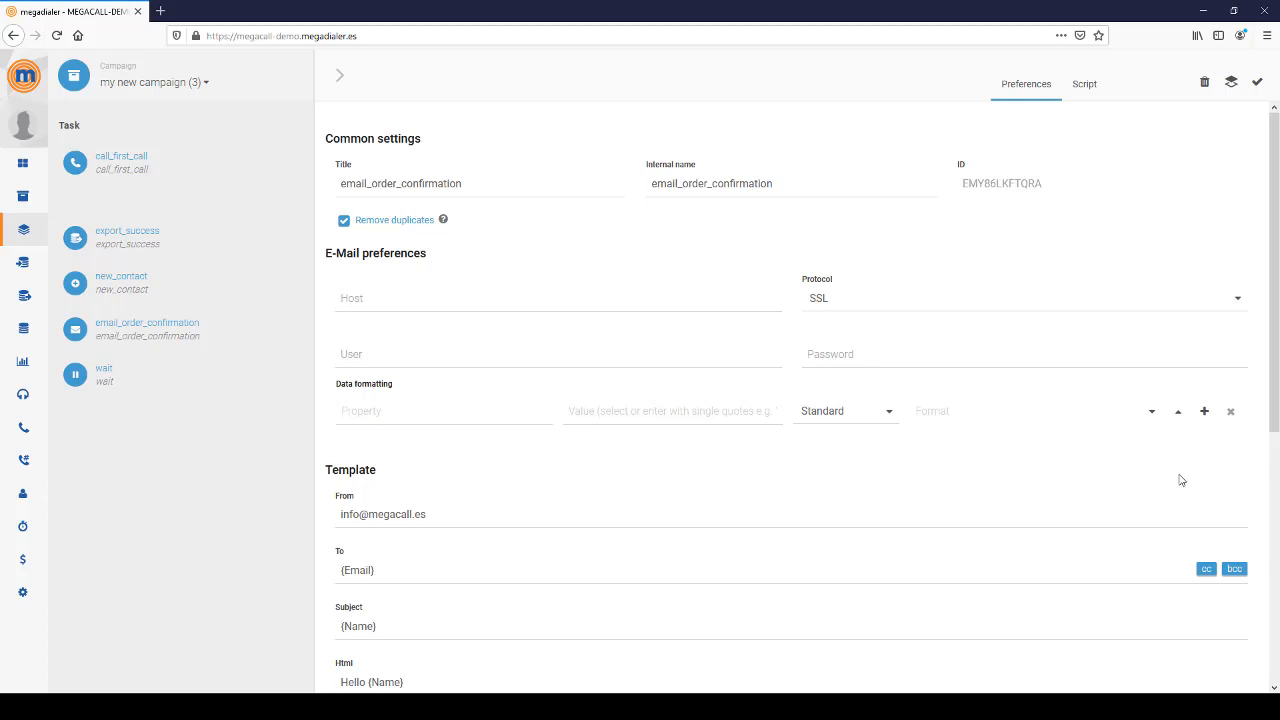
{"action": "scroll", "coordinate": [1203, 495], "scroll_direction": "down", "scroll_amount": 1}
{"action": "scroll", "coordinate": [1203, 495], "scroll_direction": "down", "scroll_amount": 2}
{"action": "left_click", "coordinate": [1207, 297]}
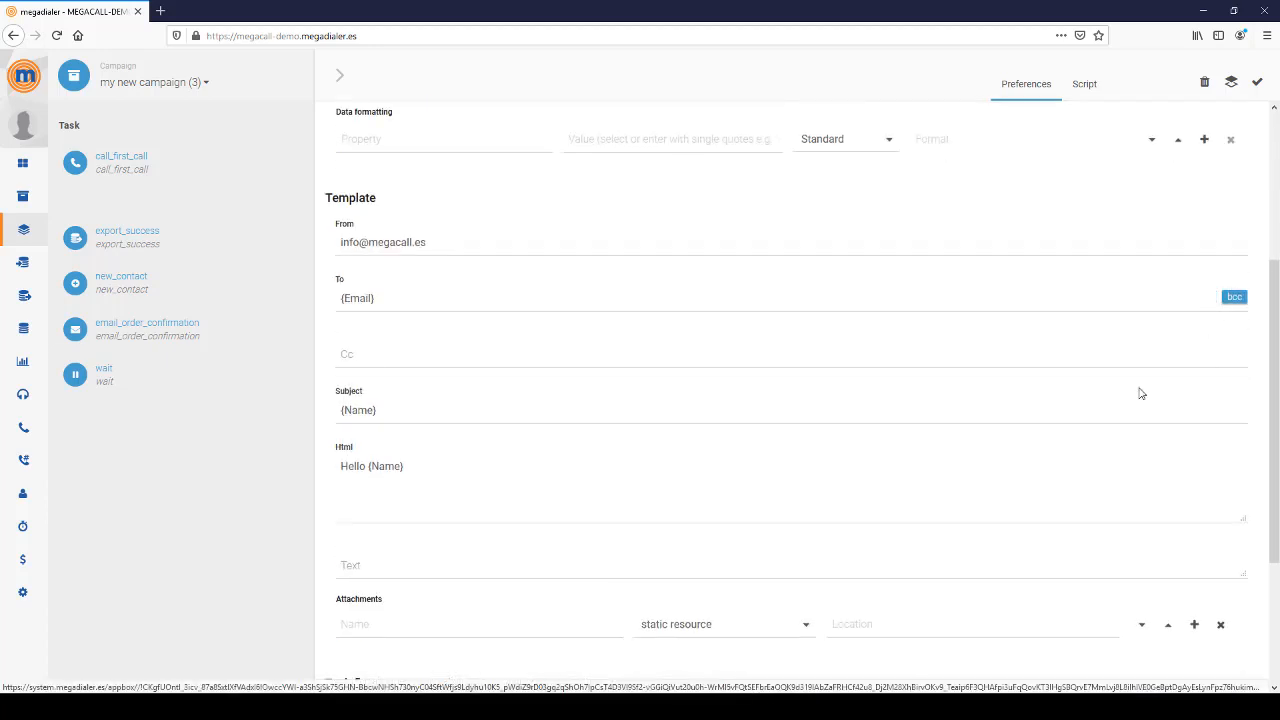
{"action": "left_click", "coordinate": [1234, 297]}
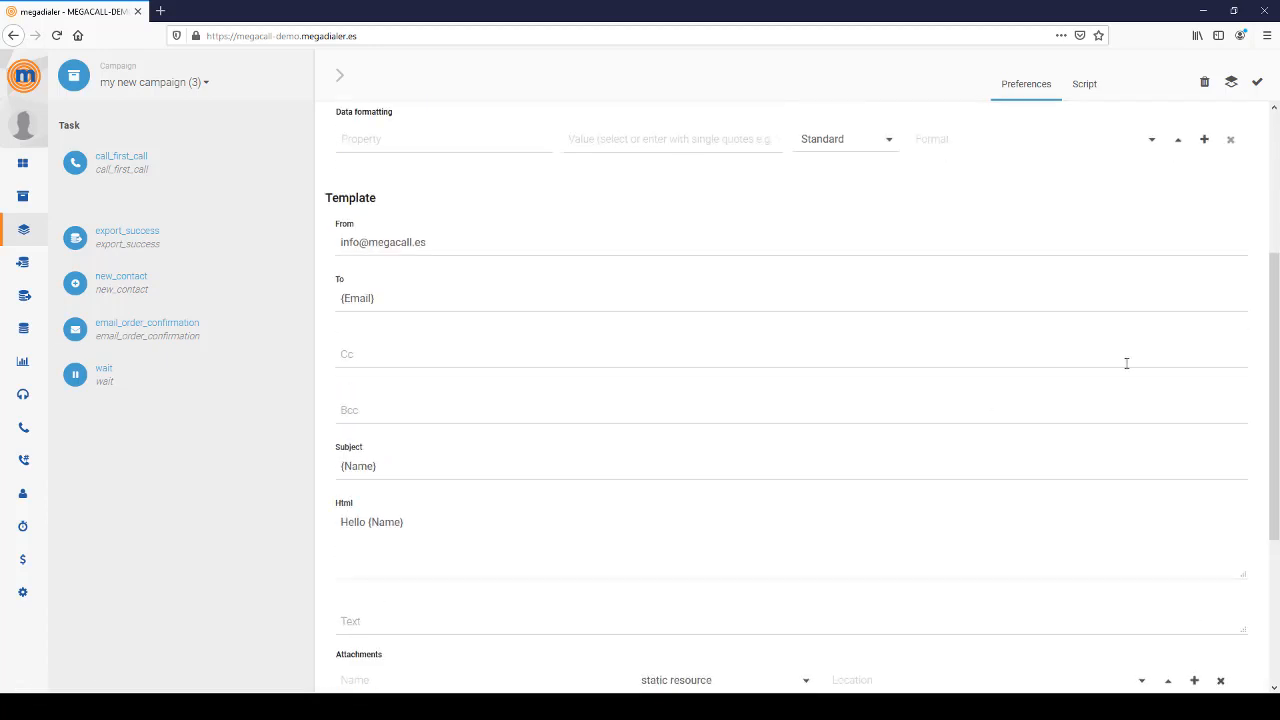
{"action": "left_click", "coordinate": [350, 354]}
{"action": "left_click", "coordinate": [362, 411]}
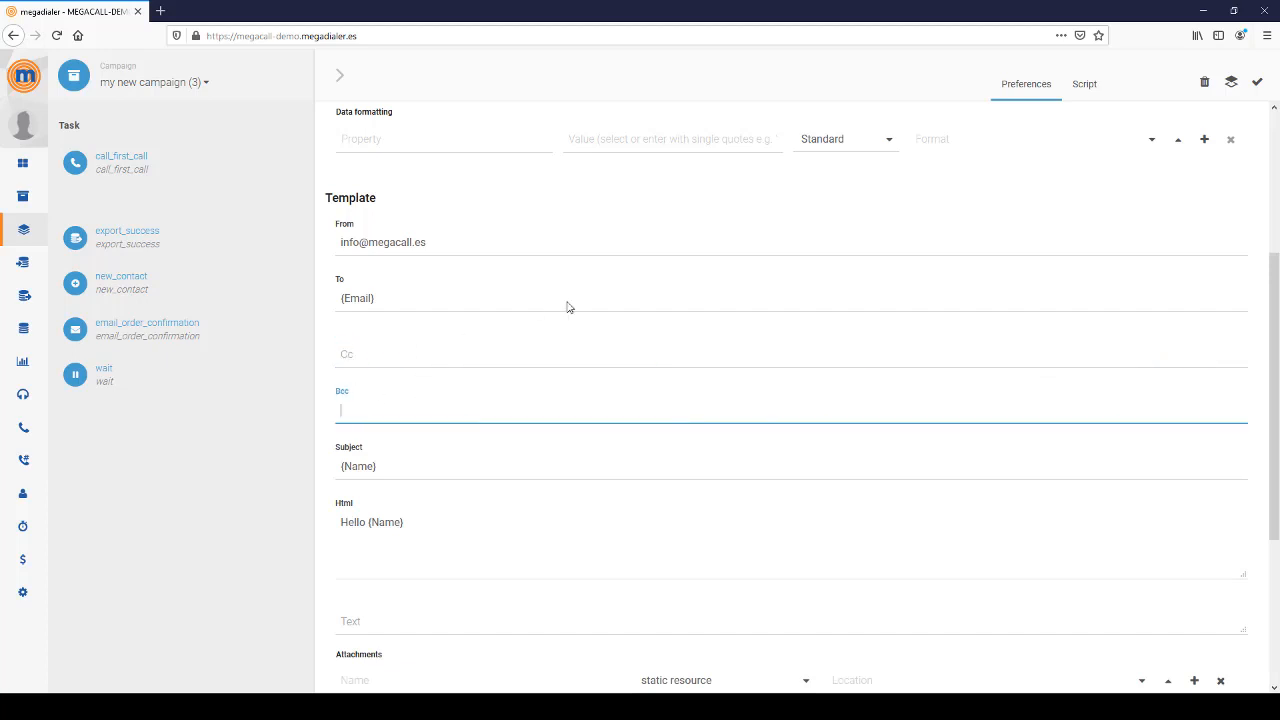
{"action": "scroll", "coordinate": [566, 306], "scroll_direction": "up", "scroll_amount": 5}
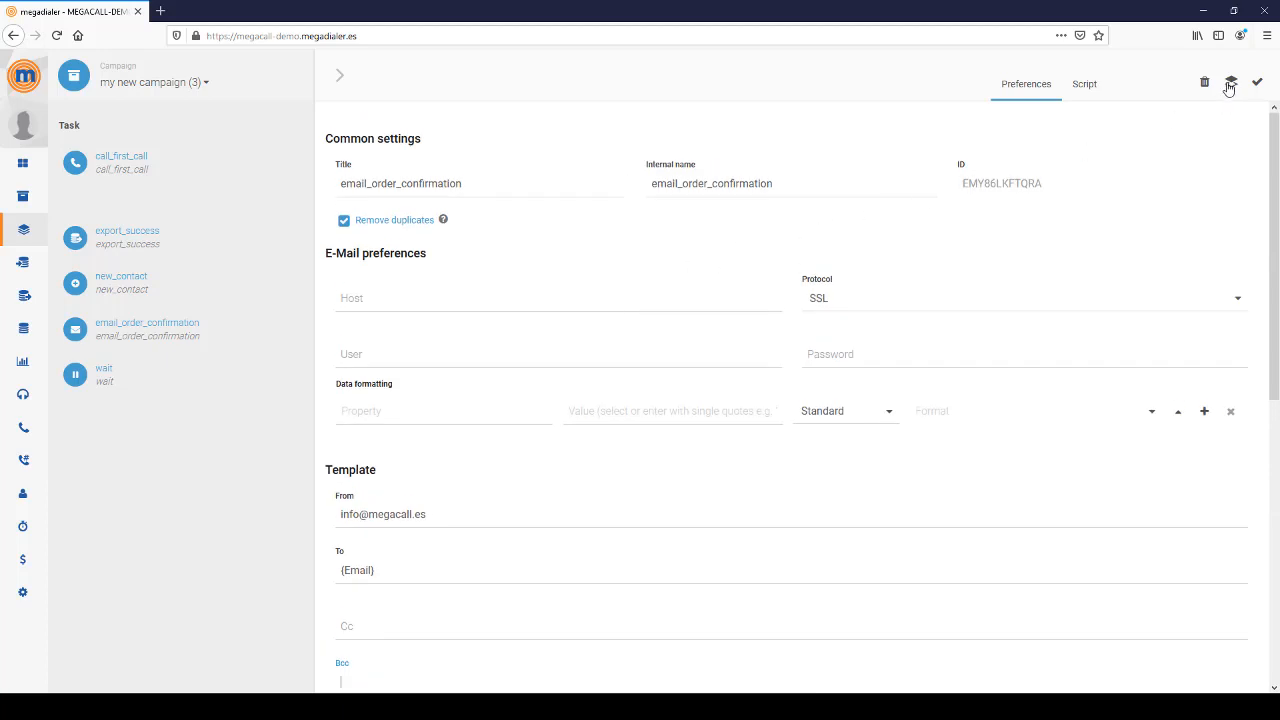